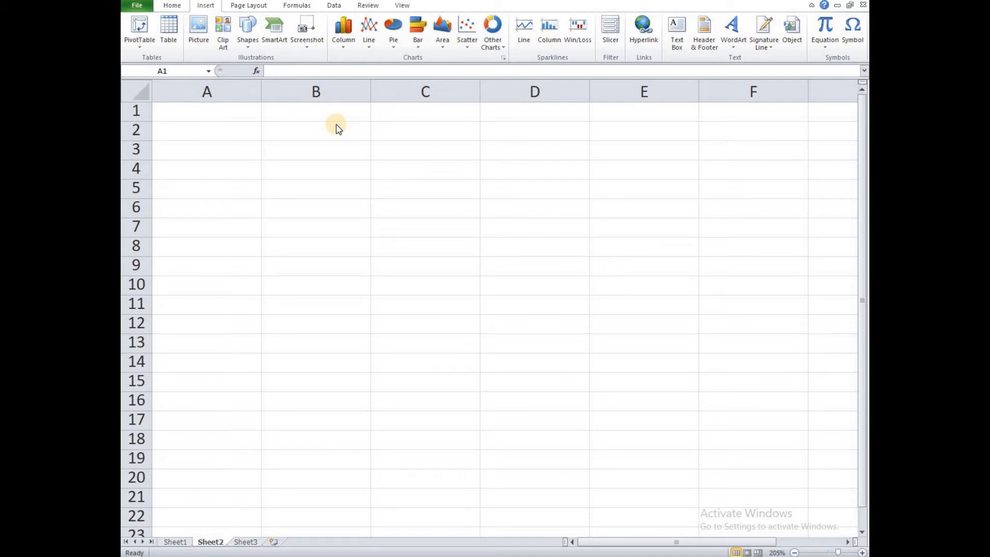
Enter EMP1001 in cell A1 of the empty sheet
left_click(228, 119)
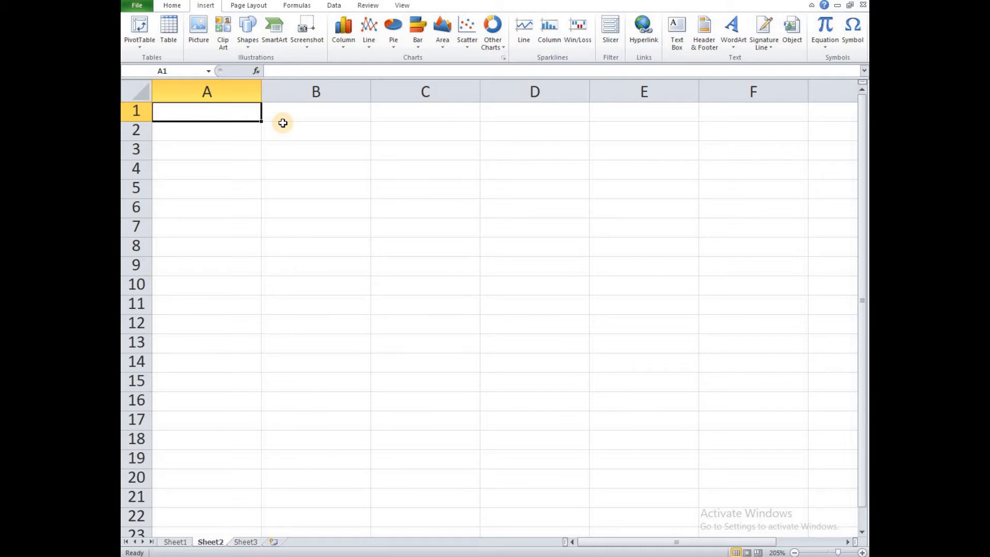
type("Nma")
key("BackSpace")
key("BackSpace")
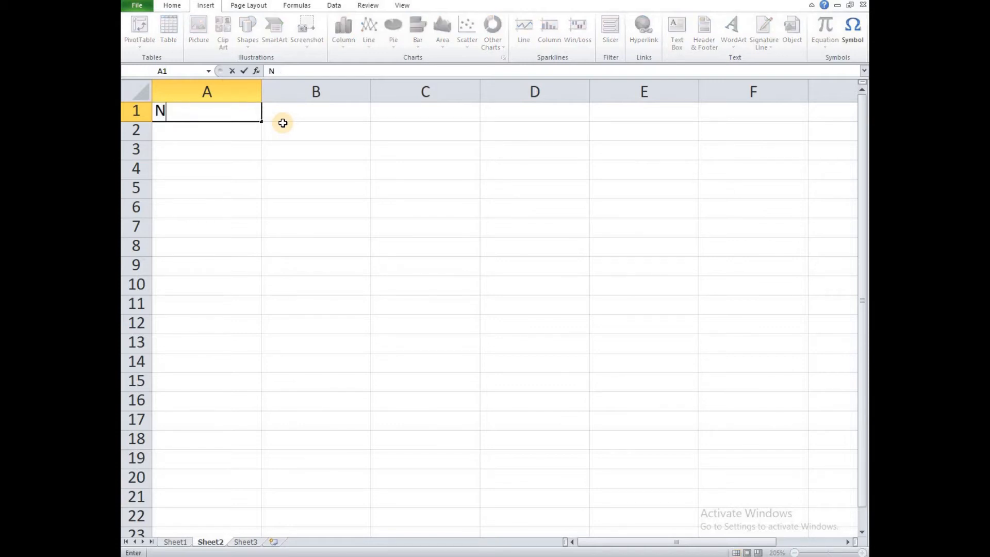
key("BackSpace")
type("Emp")
key("BackSpace")
key("BackSpace")
type("MPL")
key("BackSpace")
type("1001")
key("Return")
Enter the column headers NAME in B1 and SALARY in C1
left_click(282, 121)
type("n")
key("BackSpace")
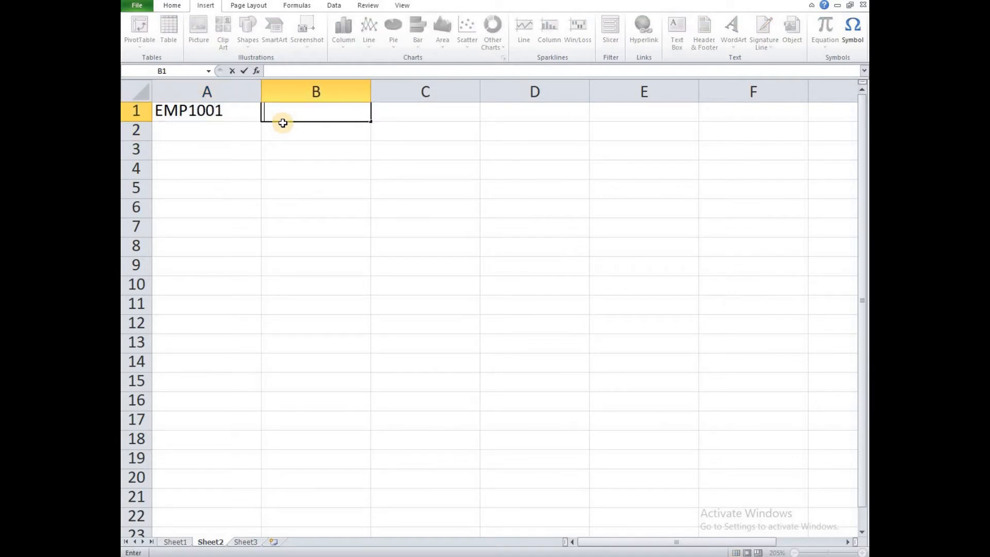
type("NAME")
key("Return")
key("Up")
key("Right")
type("SALARY")
key("Return")
Move the EMP1001 entry from A1 down to A2
key("Home")
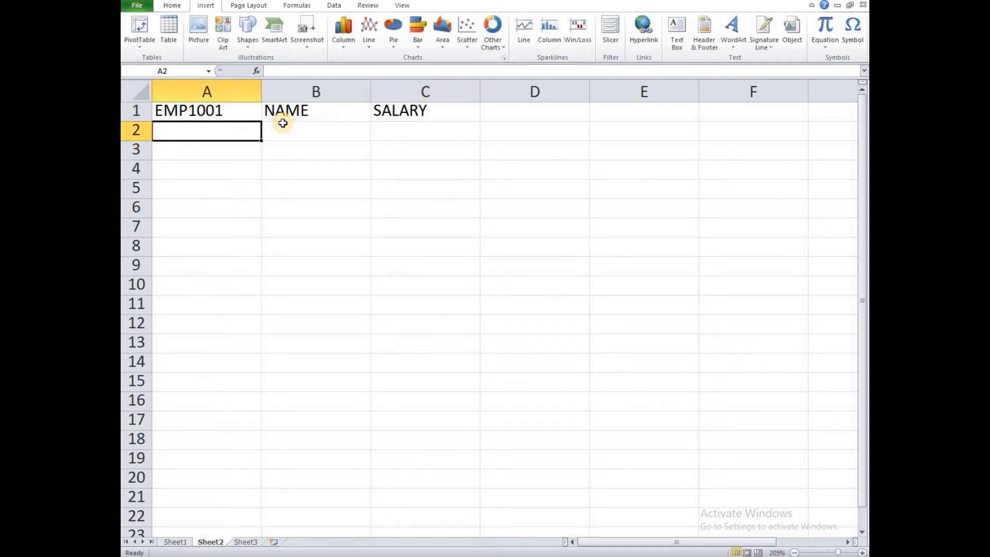
key("Up")
key("ctrl+x")
key("Down")
key("ctrl+v")
Enter the header EMP ID in cell A1
key("Up")
type("em")
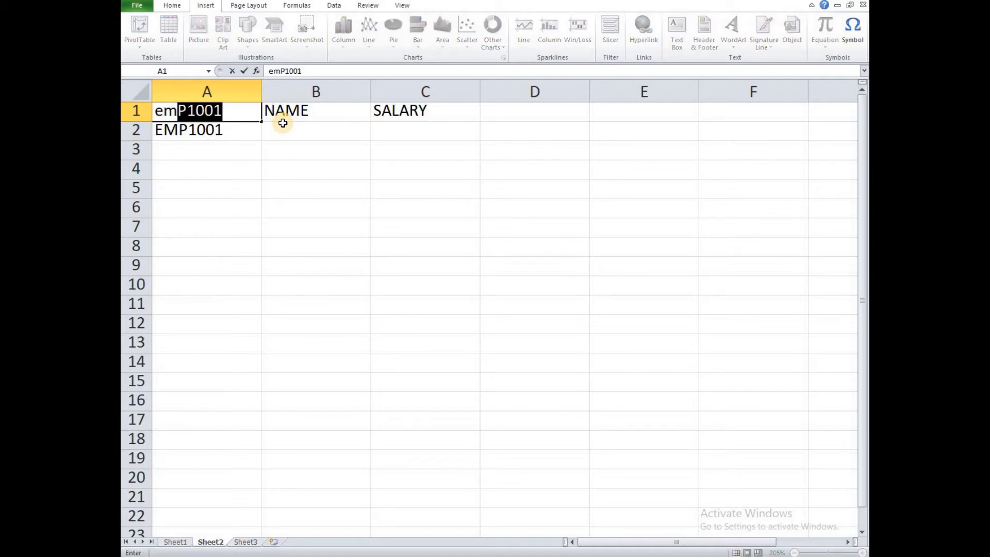
key("BackSpace")
key("BackSpace")
key("BackSpace")
type("EMP ")
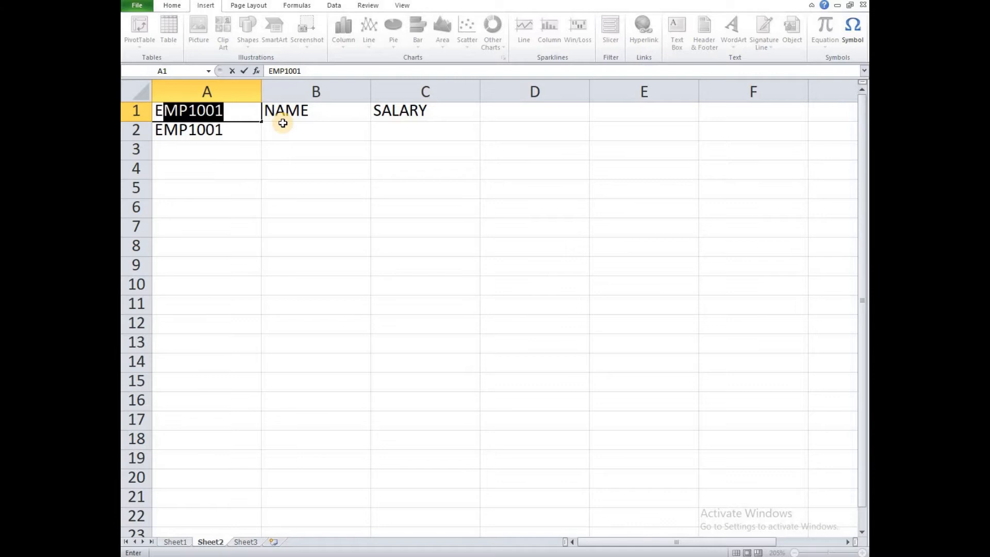
type("ID")
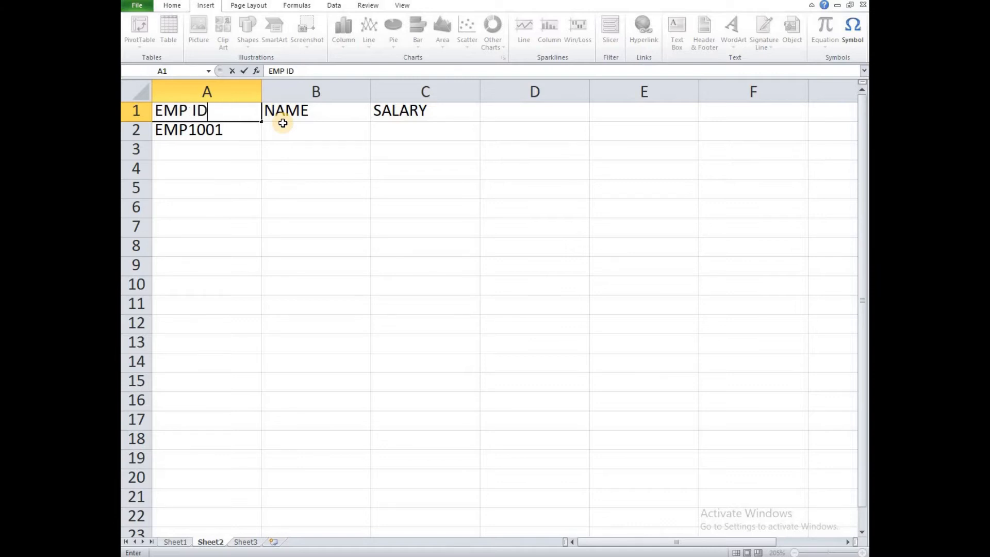
key("Return")
Fill the header cells A1:C1 with the standard light green colour
key("Up")
key("shift+Right")
key("shift+Right")
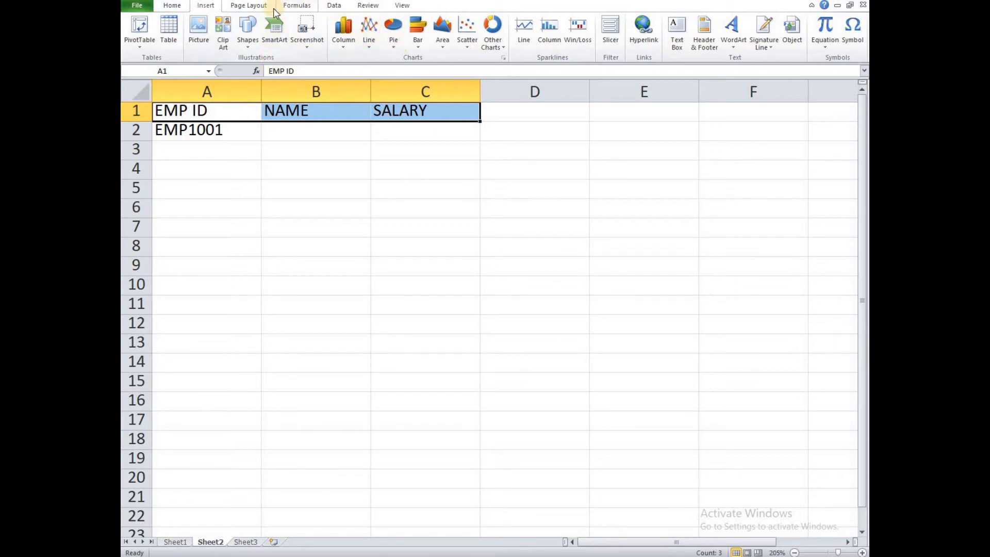
left_click(173, 7)
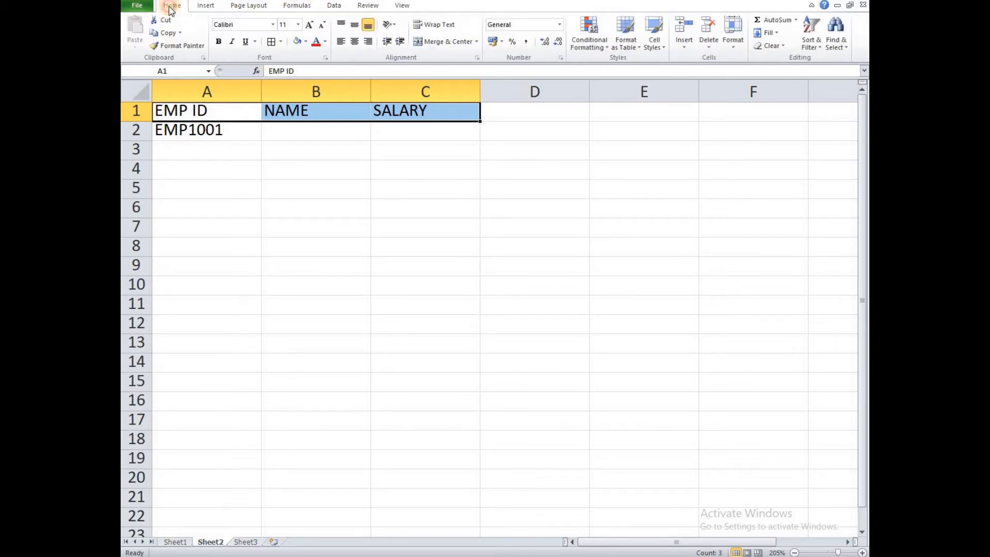
left_click(305, 42)
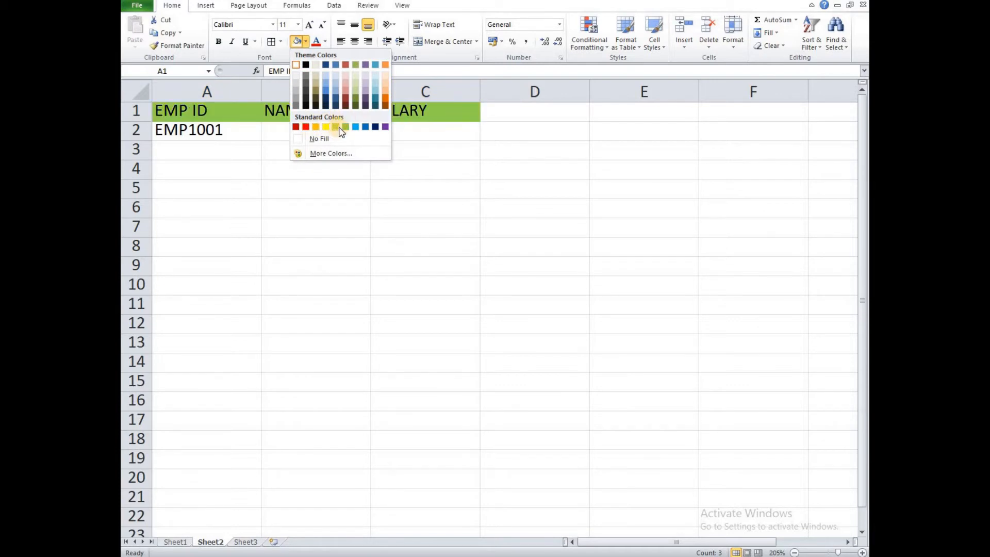
left_click(394, 157)
left_click(319, 125)
Apply borders on all sides of every cell in the range A1:C10
key("ctrl+Home")
key("shift+Down")
key("shift+Down")
key("shift+Down")
key("shift+Down")
key("shift+Down")
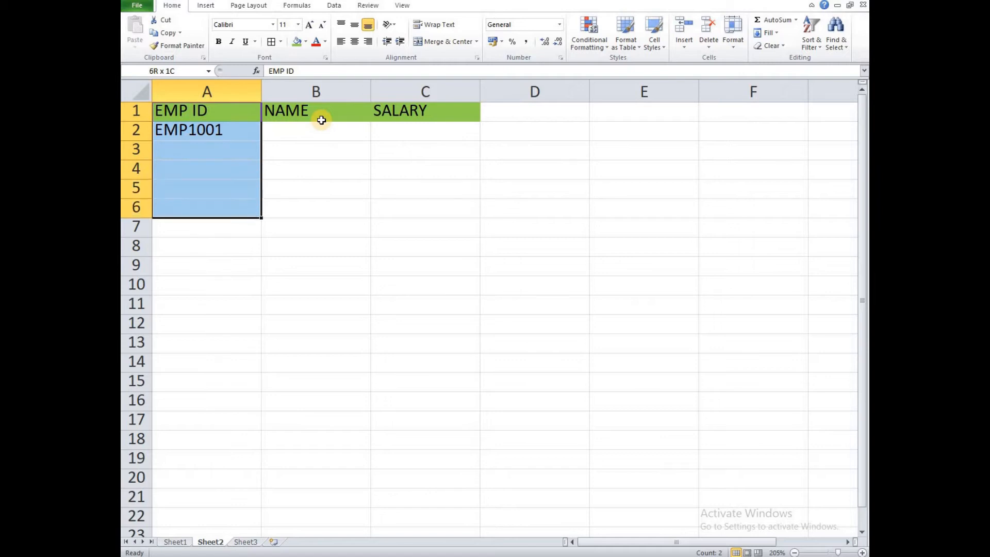
key("shift+Down")
key("shift+Down")
key("shift+Down")
key("shift+Down")
key("shift+Right")
key("shift+Right")
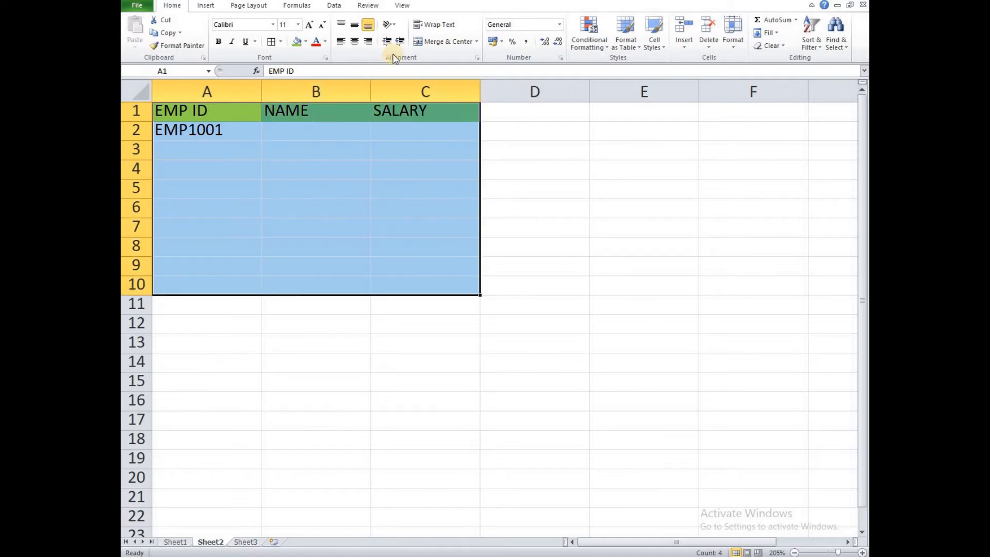
left_click(270, 42)
left_click(363, 193)
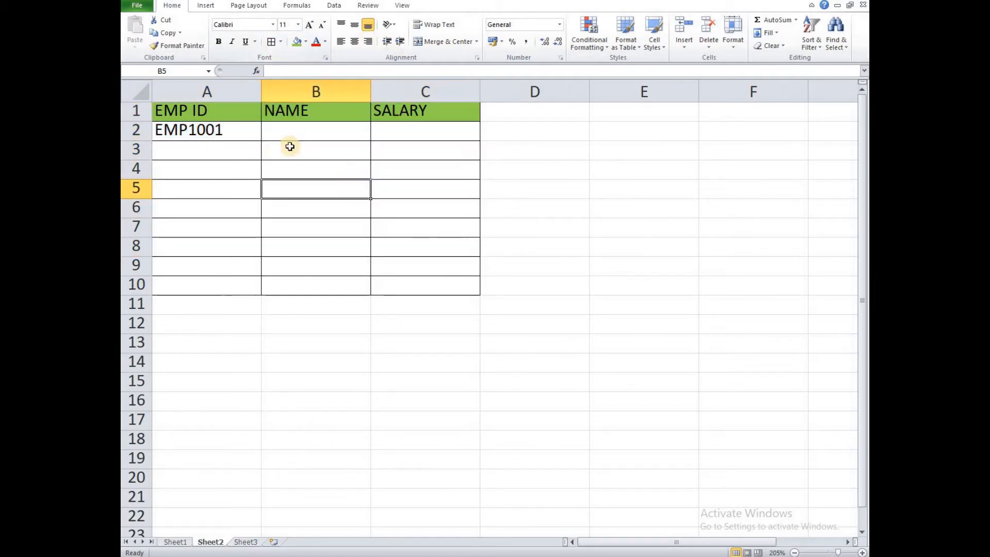
Extend the employee ID in A2 as a series down to A10
left_click(281, 131)
left_click(200, 146)
left_click(201, 134)
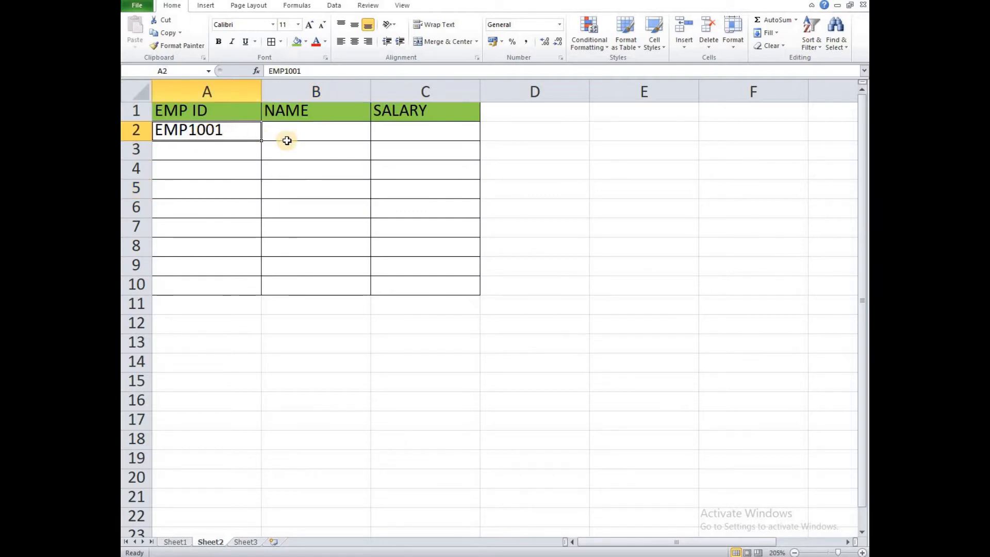
left_click_drag(260, 140, 261, 288)
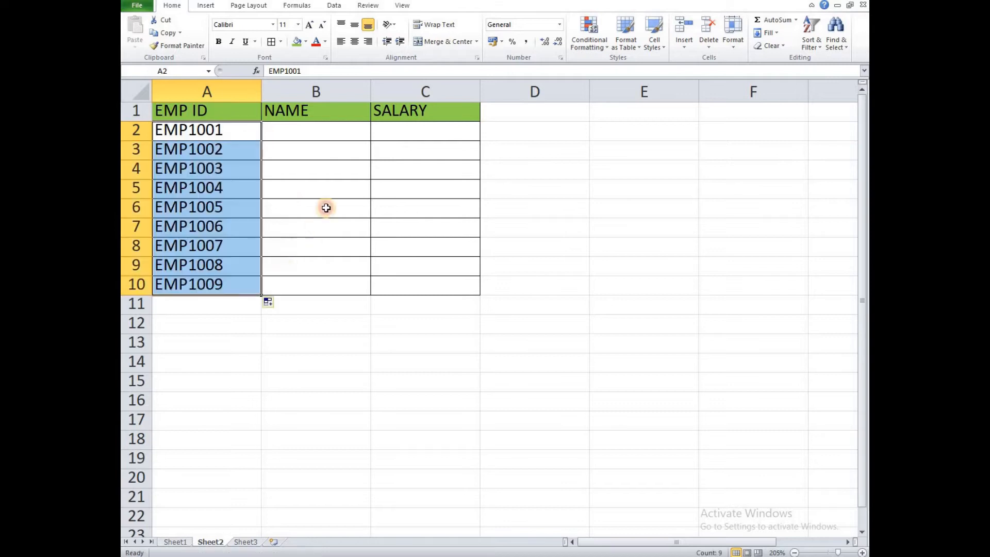
Enter NAME001 in B2 and extend it as a series down to B10
left_click(324, 133)
type("NAM")
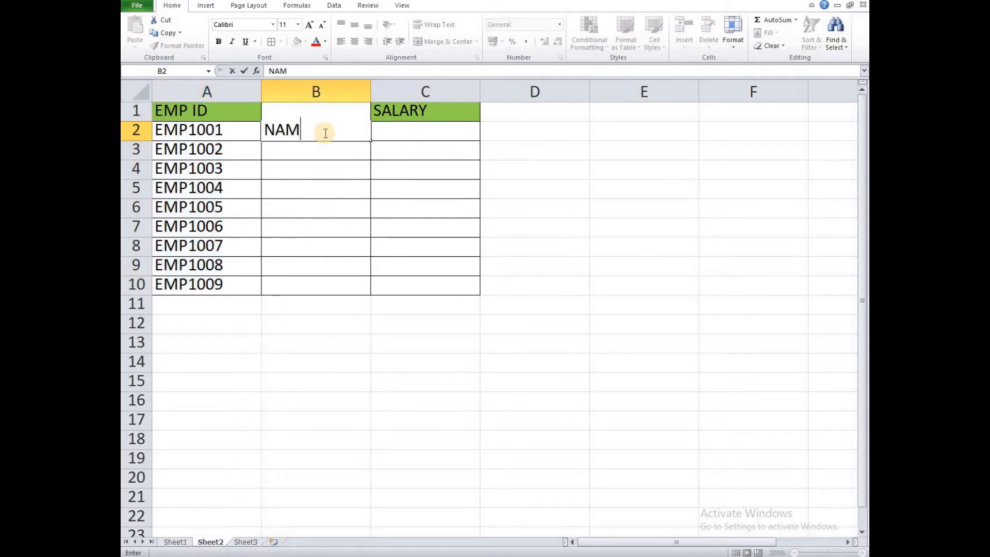
type("E001")
key("ctrl+Return")
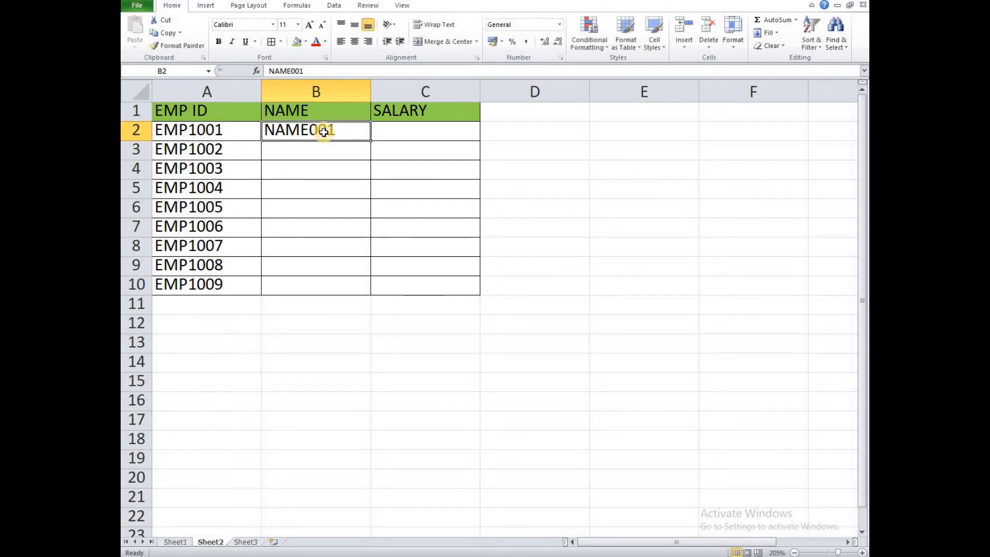
left_click_drag(372, 141, 376, 290)
Enter the salaries 10000 in C2 and 20000 in C3
left_click(425, 128)
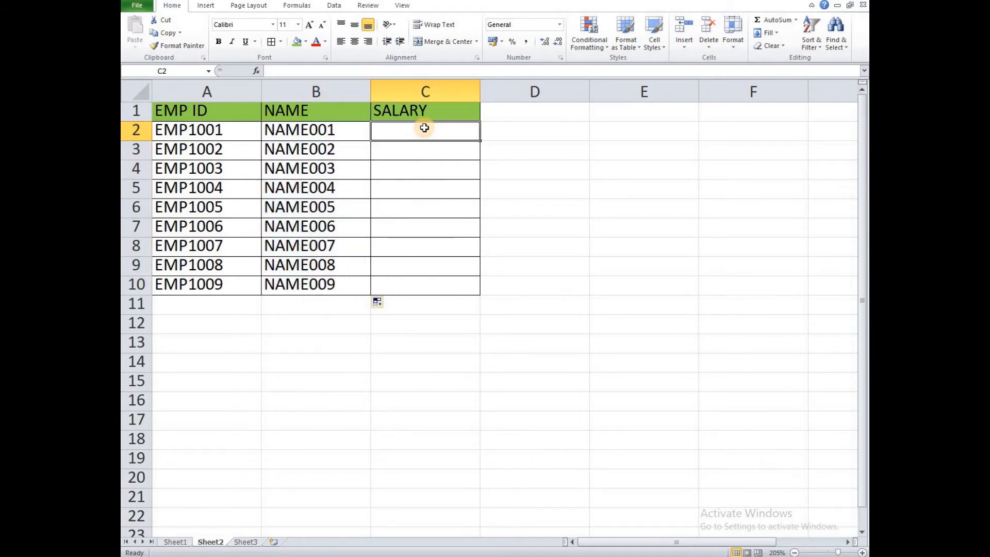
type("10000")
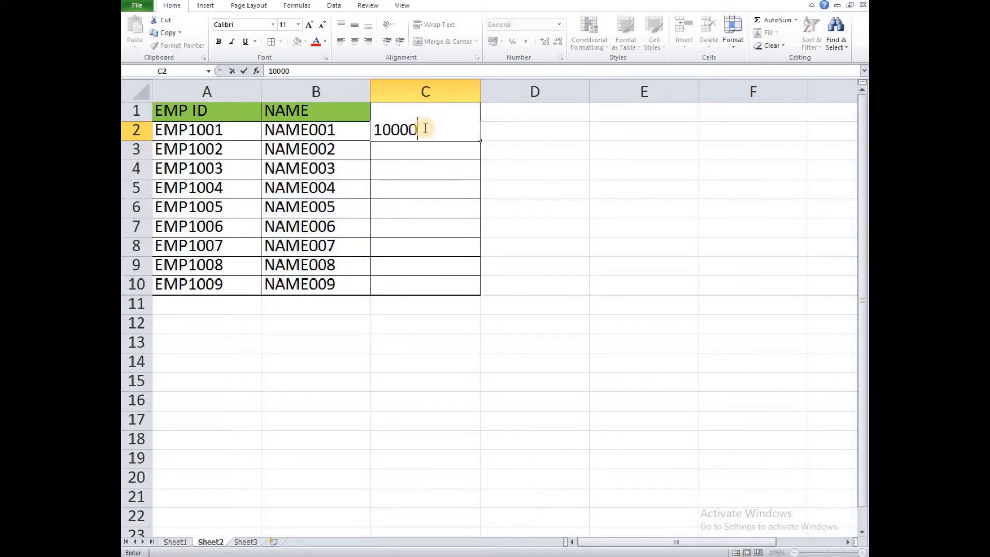
key("Return")
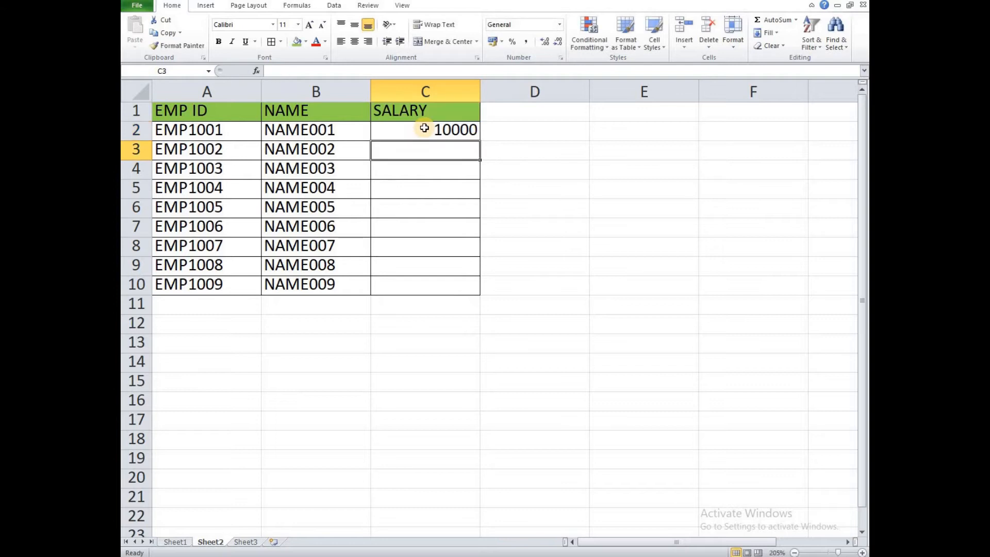
type("2000")
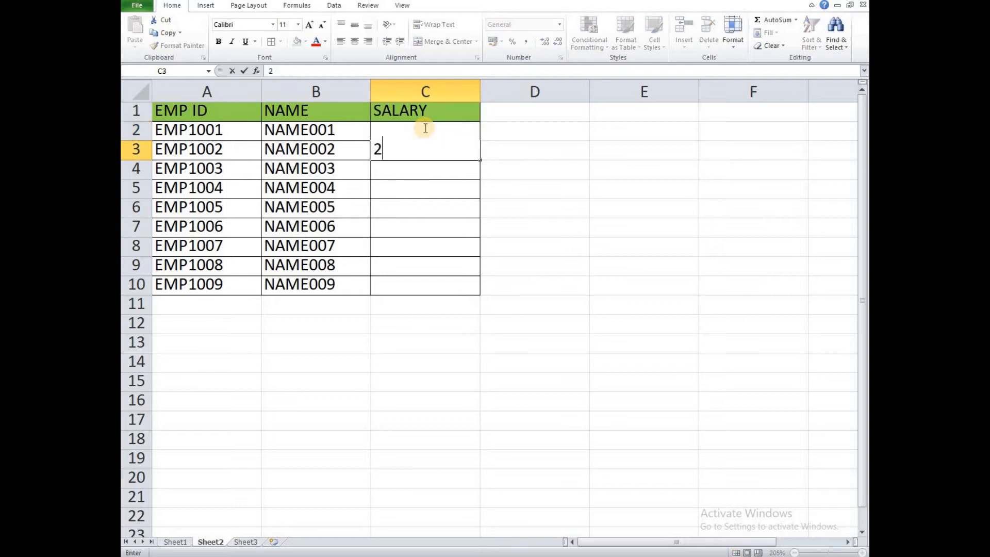
key("Return")
key("Up")
key("Up")
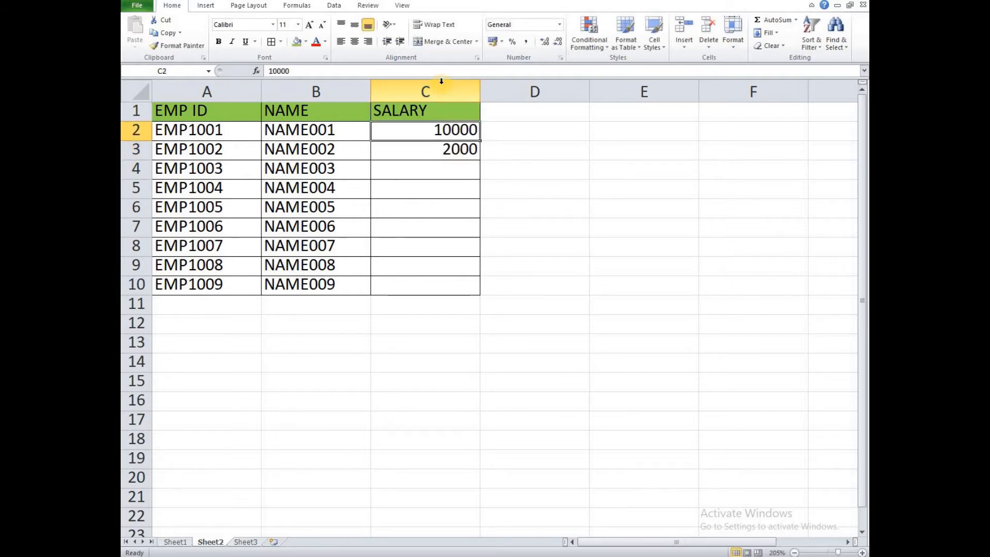
key("Down")
key("F2")
type("0")
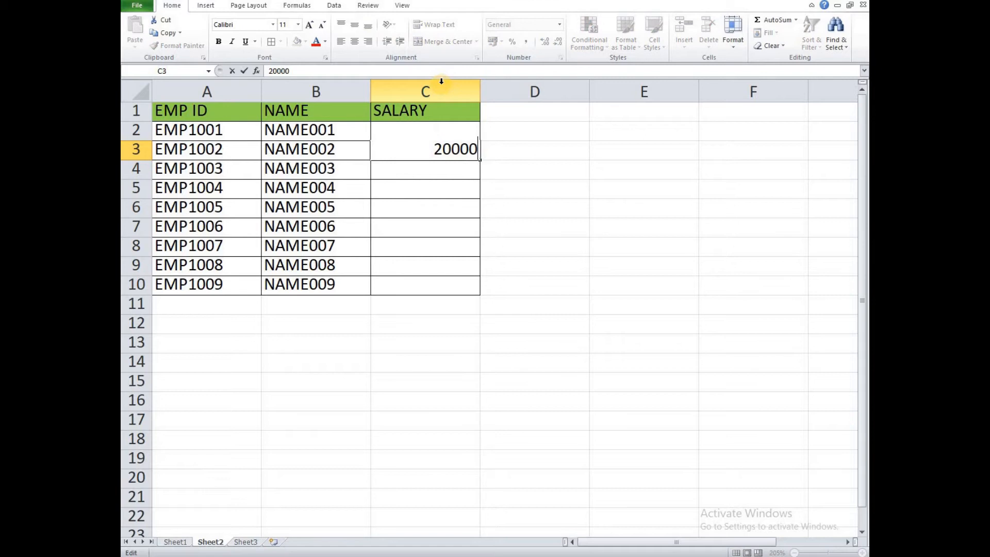
key("Return")
Extend the salary series from C2:C3 down to C10
key("Up")
key("Up")
key("shift+Down")
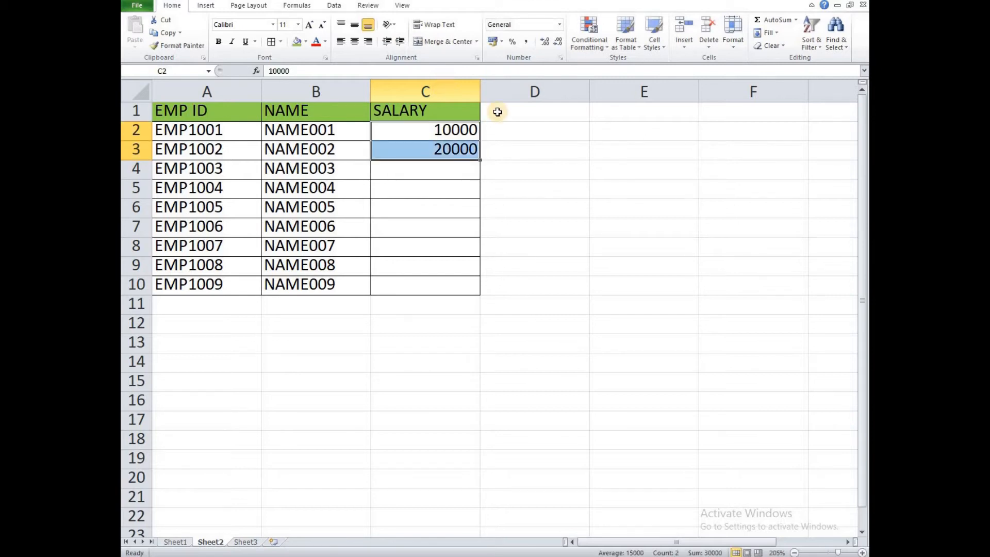
left_click_drag(481, 162, 495, 290)
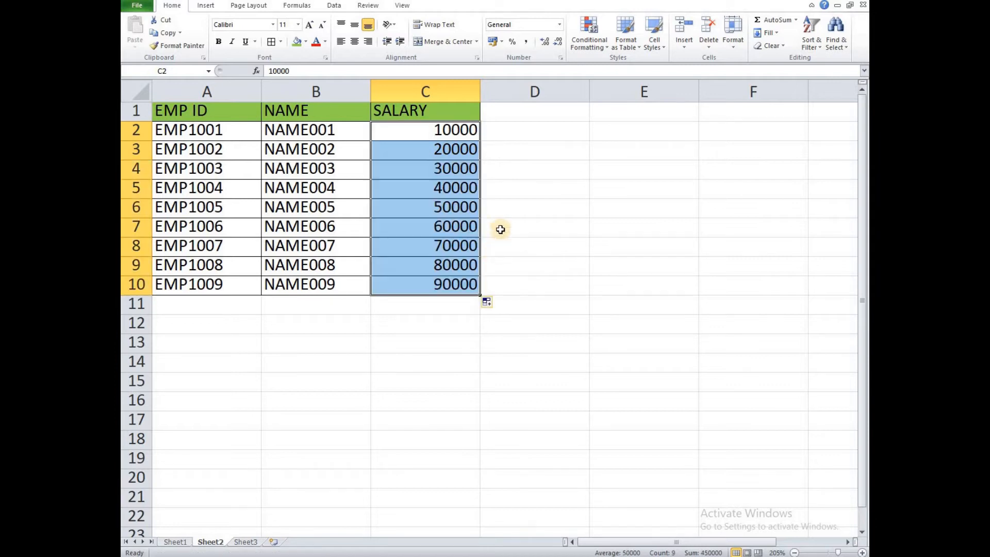
left_click(530, 212)
left_click(328, 324)
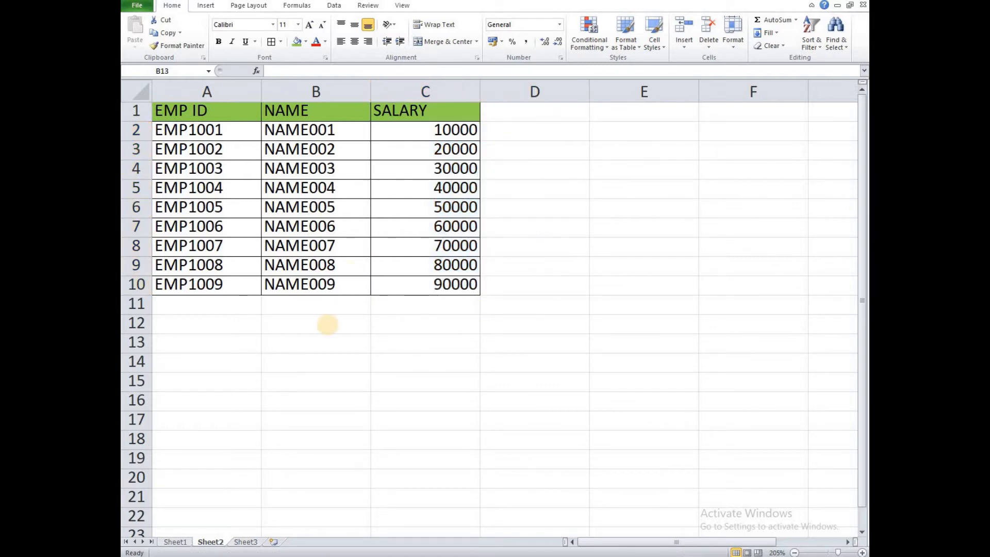
left_click(328, 345)
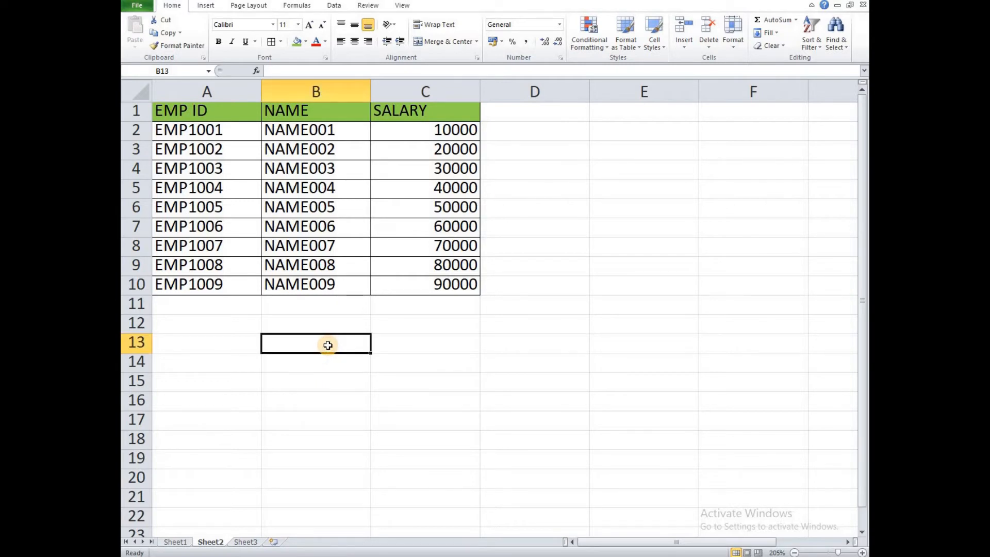
key("Down")
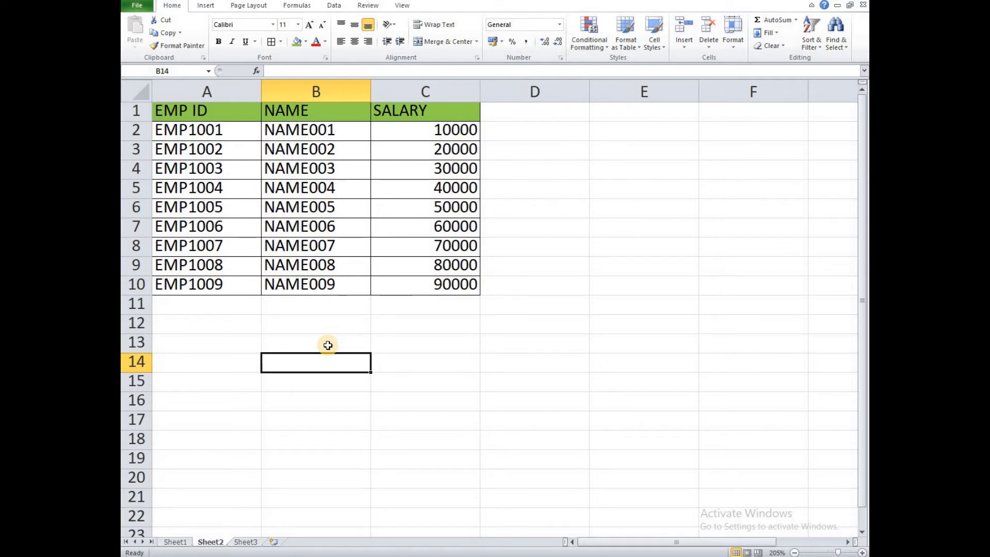
left_click_drag(176, 107, 446, 284)
left_click(462, 317)
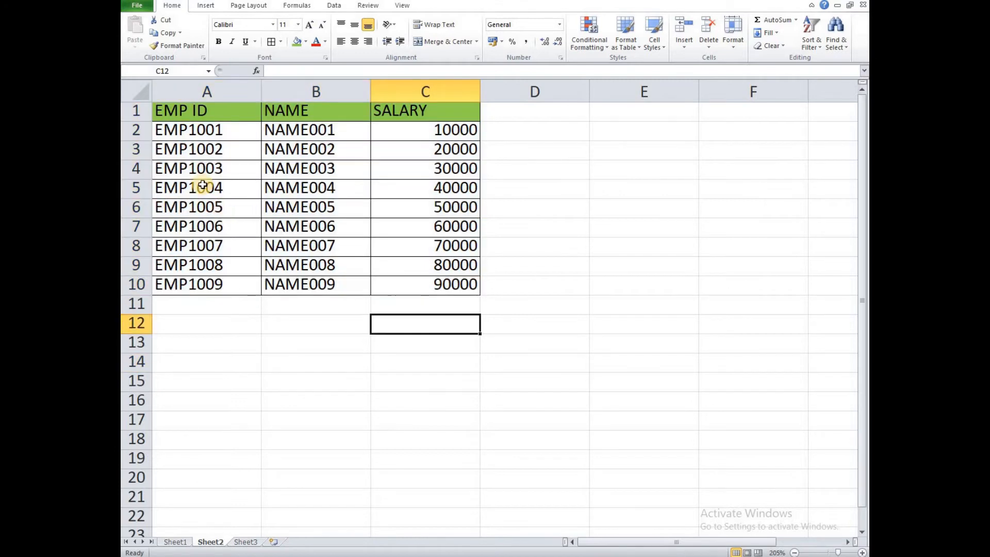
Copy the employee ID EMP1002 from A3 into B14 below the table
left_click(208, 152)
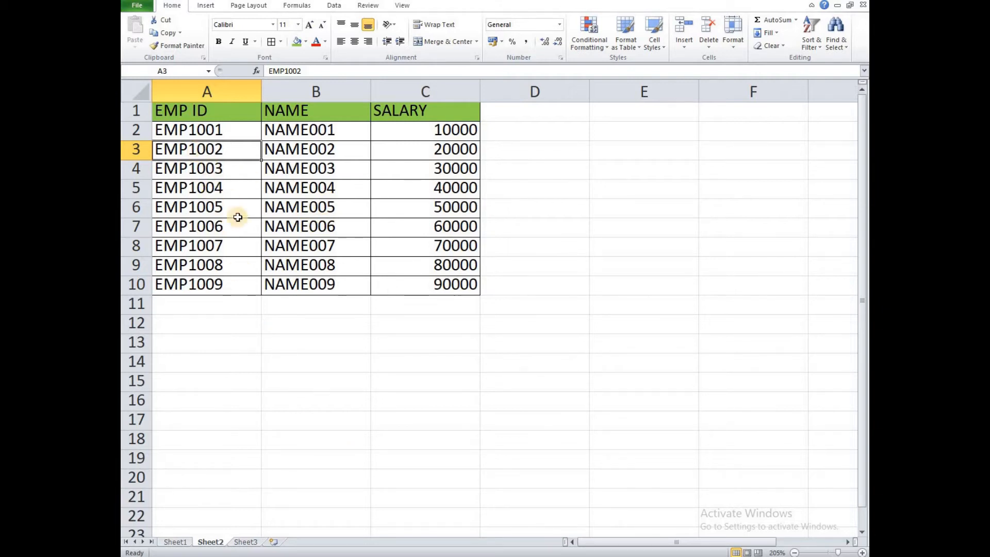
key("ctrl+c")
left_click(284, 362)
key("ctrl+v")
left_click(422, 366)
left_click(423, 342)
type("sA")
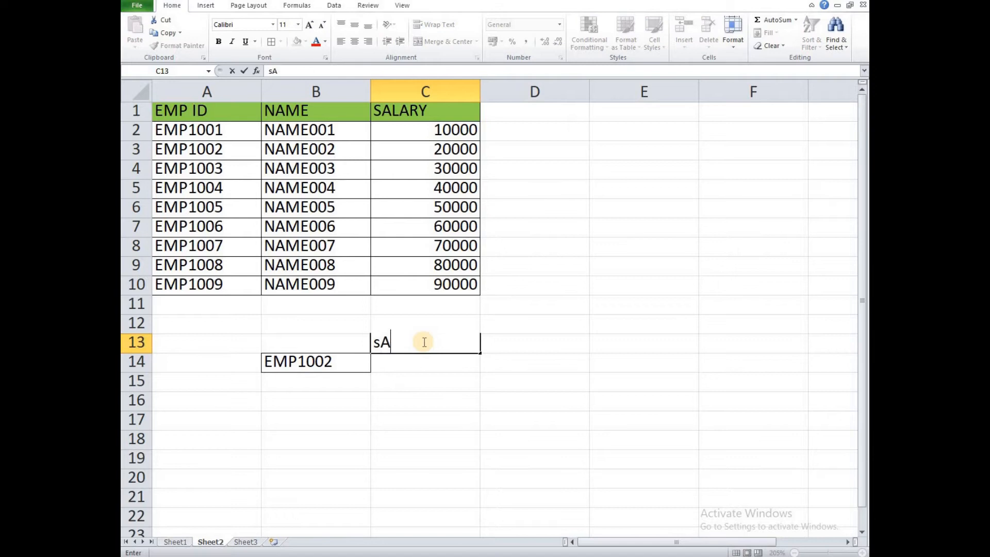
key("BackSpace")
key("BackSpace")
left_click(453, 375)
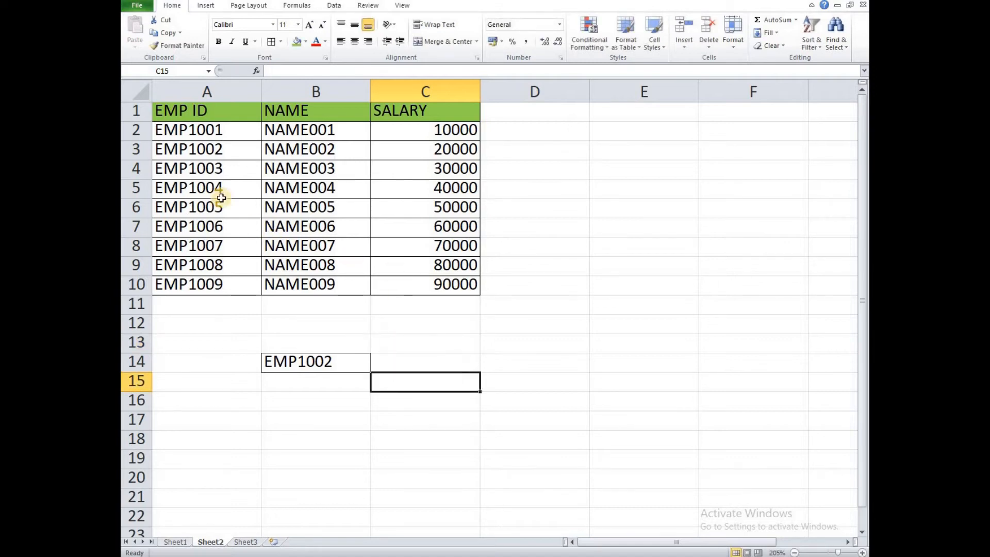
Start a LOOKUP formula in C14 that uses the employee ID in B14 as the lookup value
left_click(206, 153)
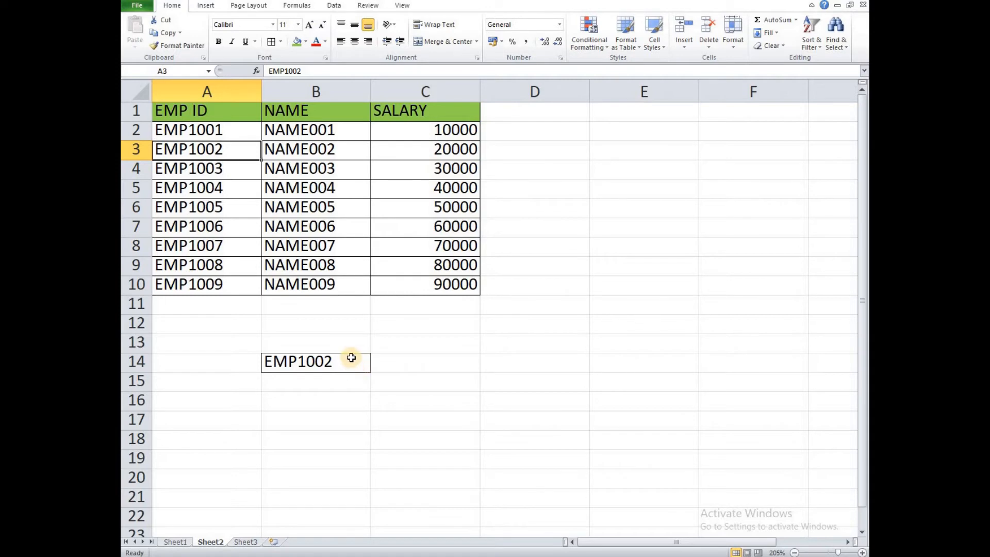
left_click(413, 363)
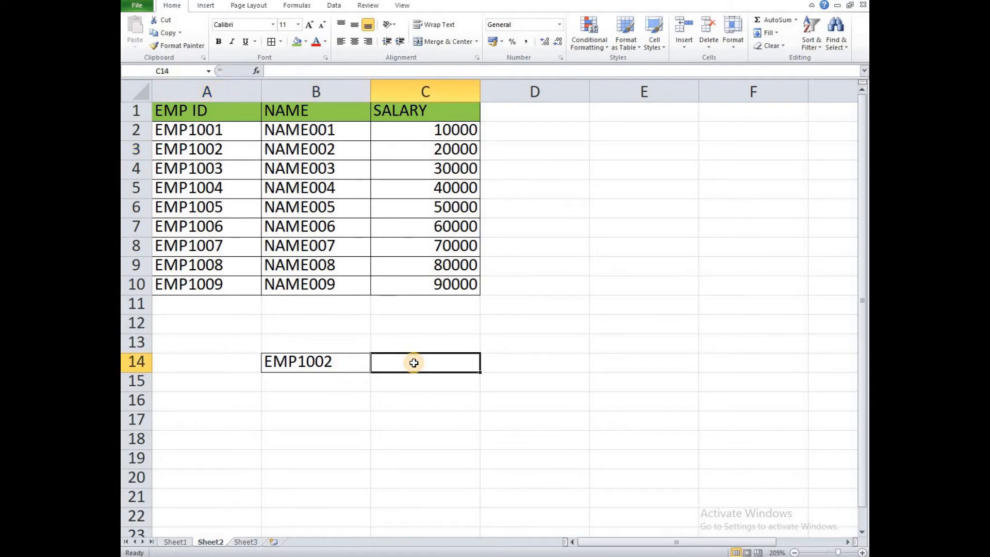
type("=")
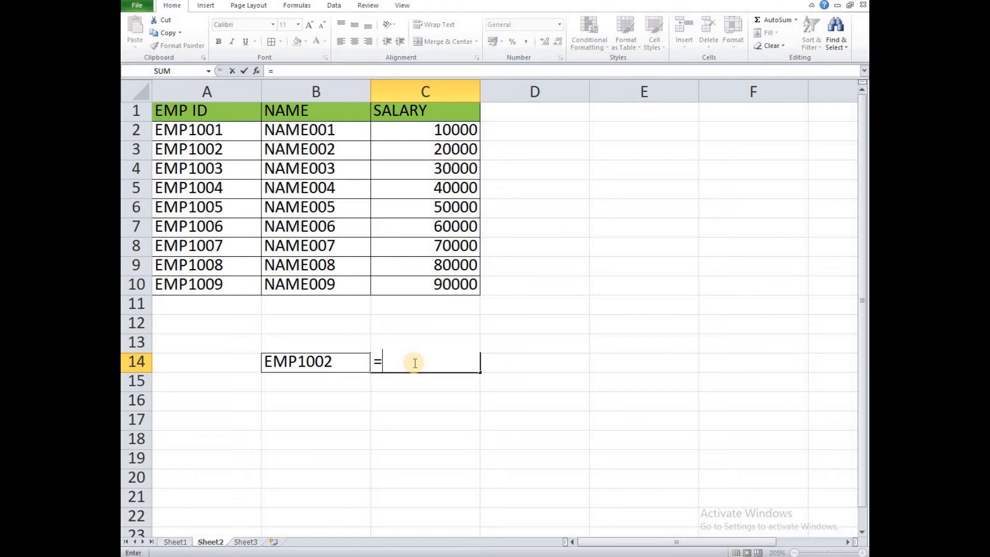
type("LOOKUP")
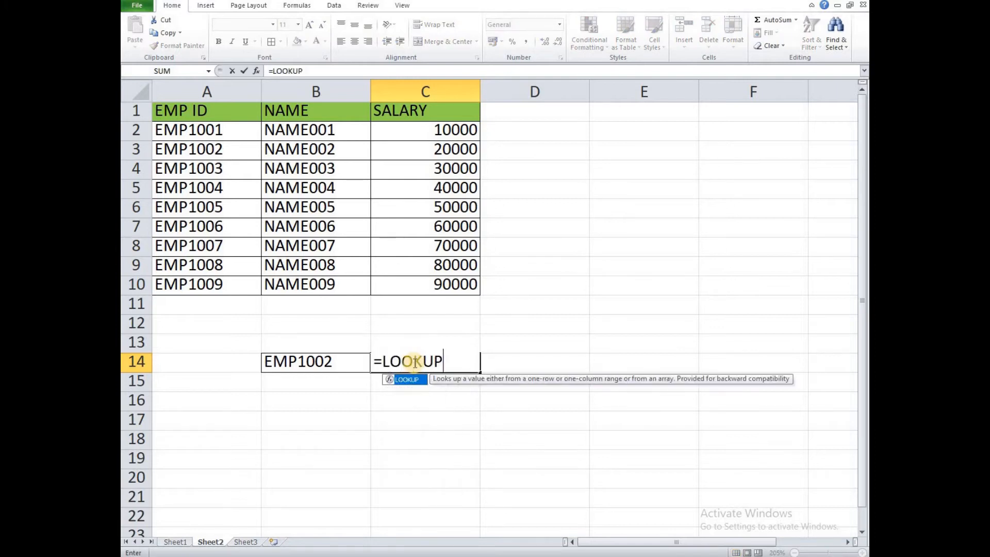
type("(")
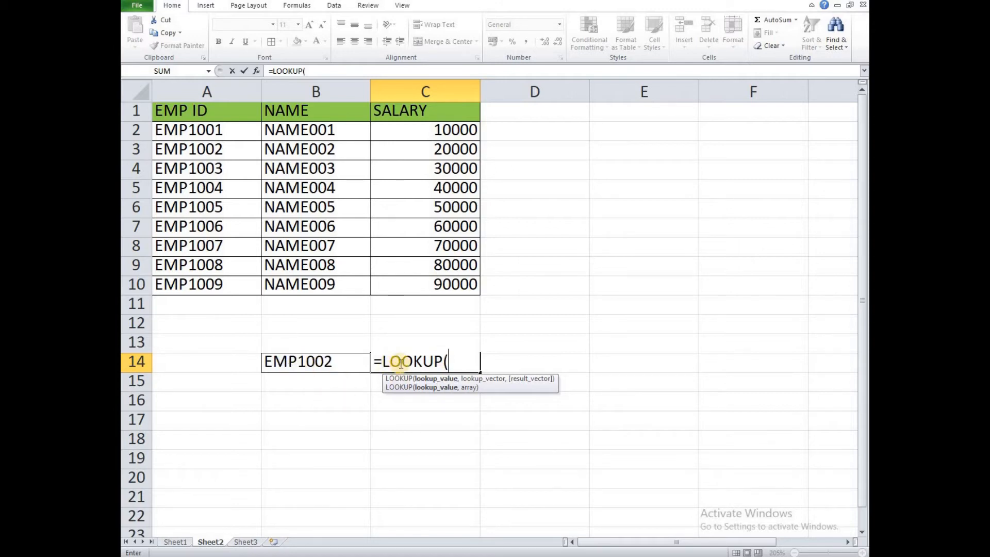
type("b")
key("BackSpace")
type("B14")
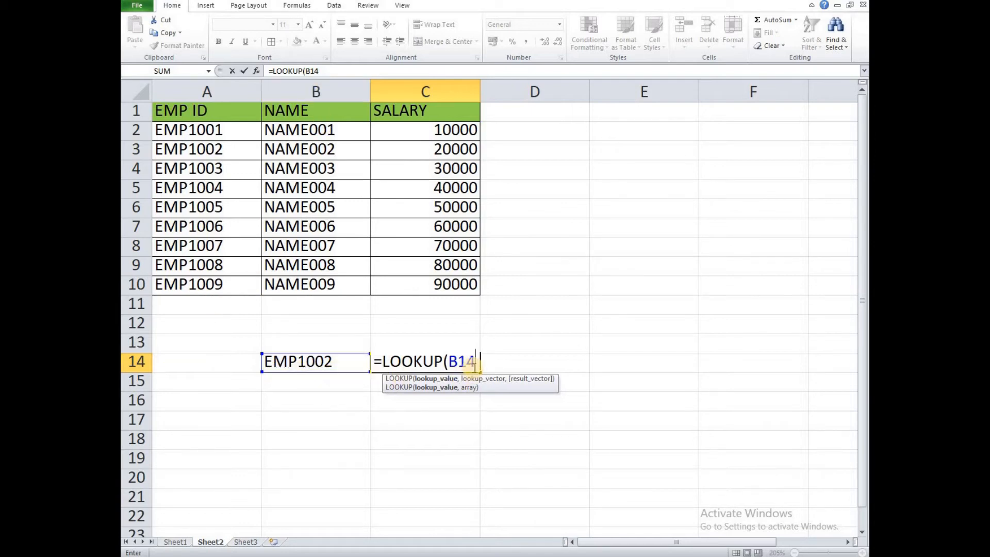
type(",")
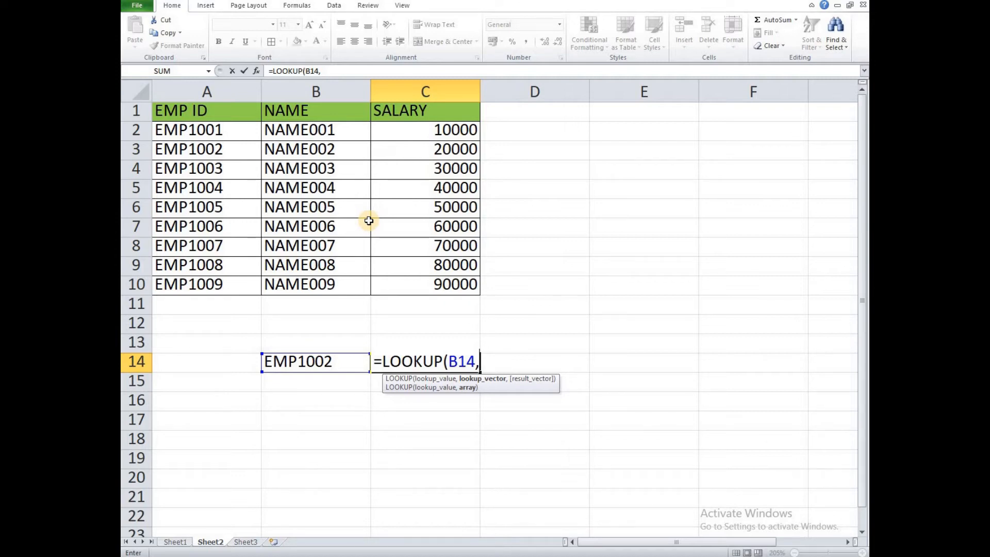
Complete the C14 LOOKUP formula with the array A2:C10 and enter it
type("a")
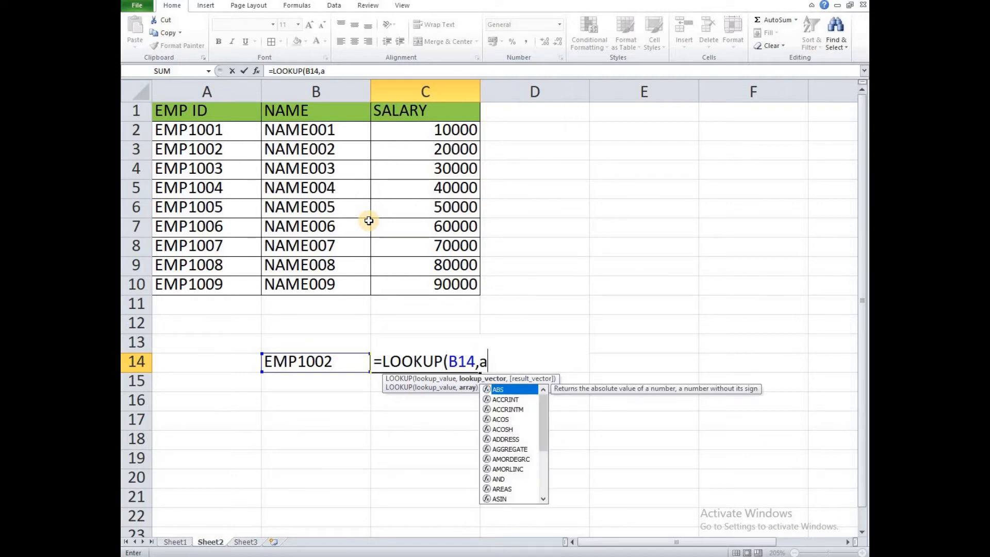
key("BackSpace")
type("A2")
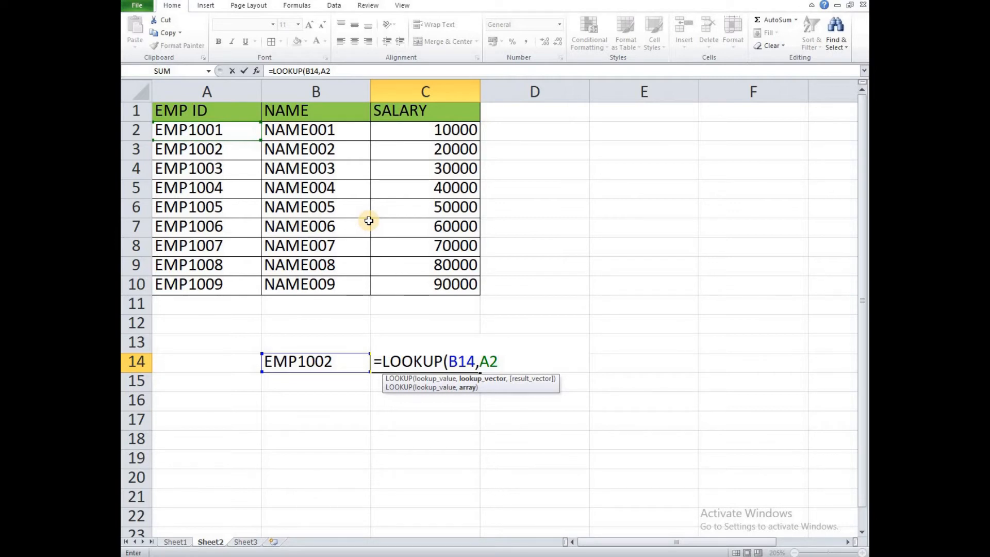
type(":C")
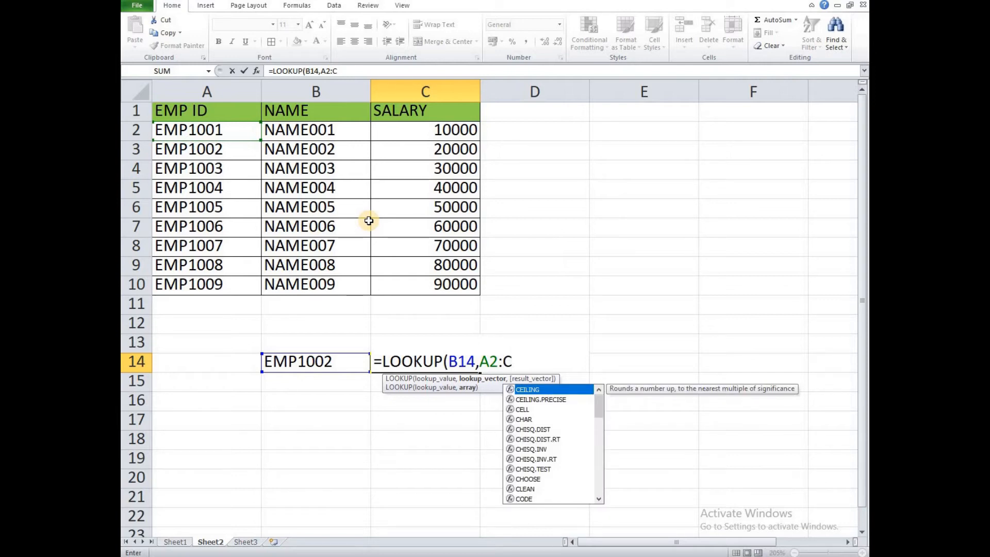
type("10")
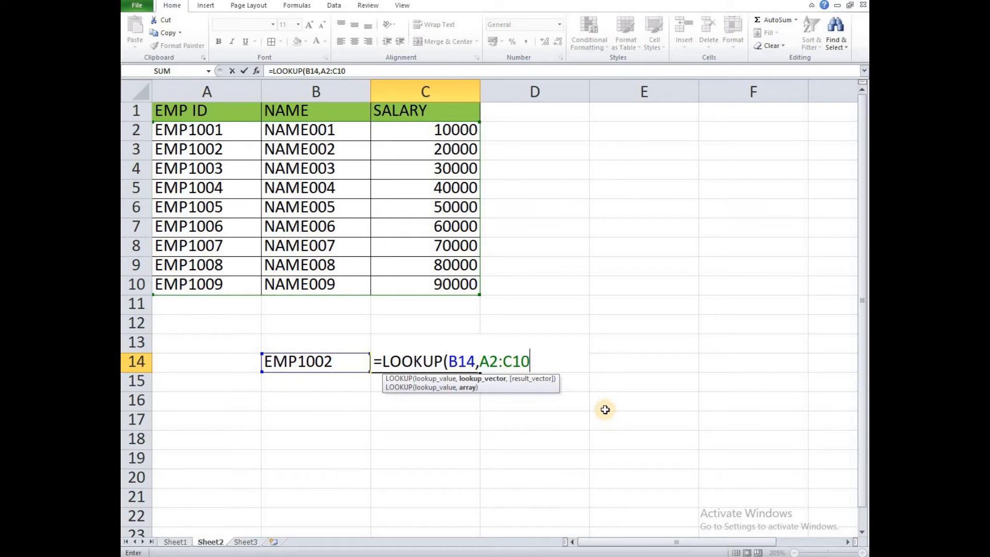
type(")")
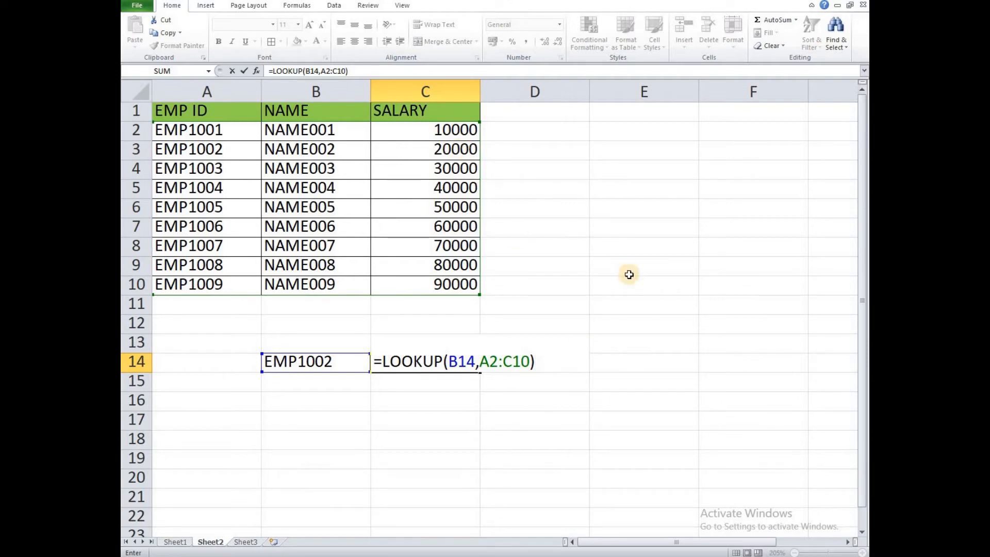
key("Return")
Change the employee ID in B14 to EMP1003
key("Up")
key("Left")
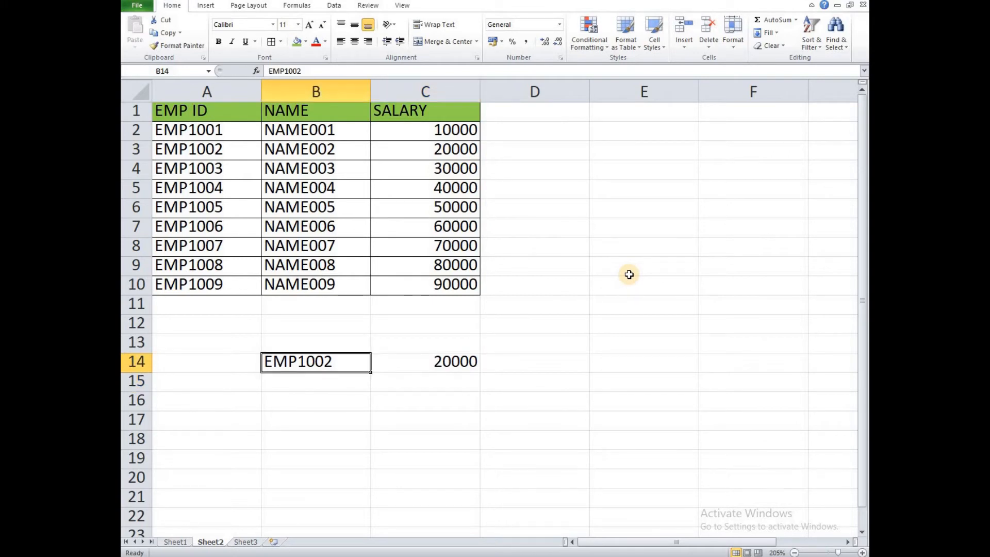
key("F2")
key("shift+Left")
type("3")
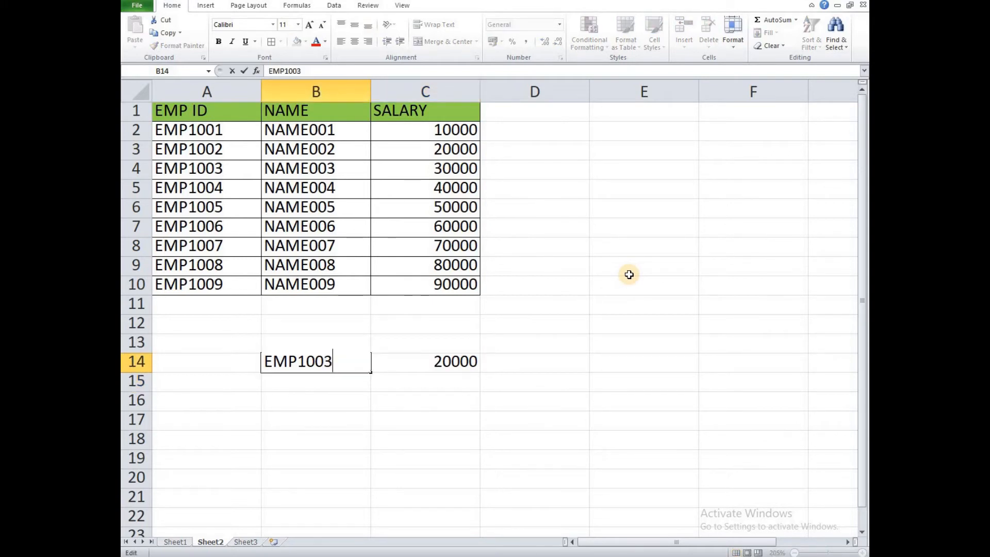
key("Return")
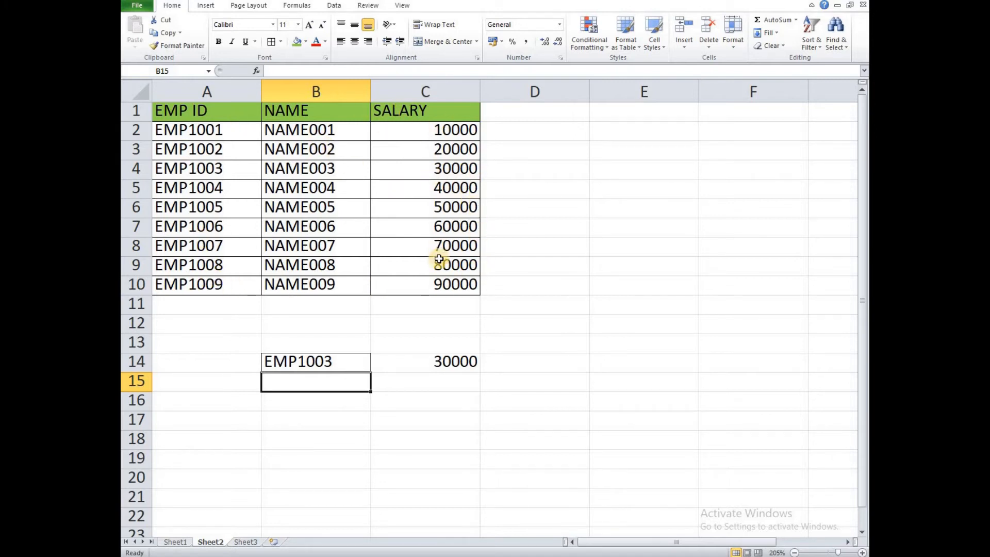
Change the array in the C14 LOOKUP formula to A2:B10
left_click(451, 364)
double_click(451, 364)
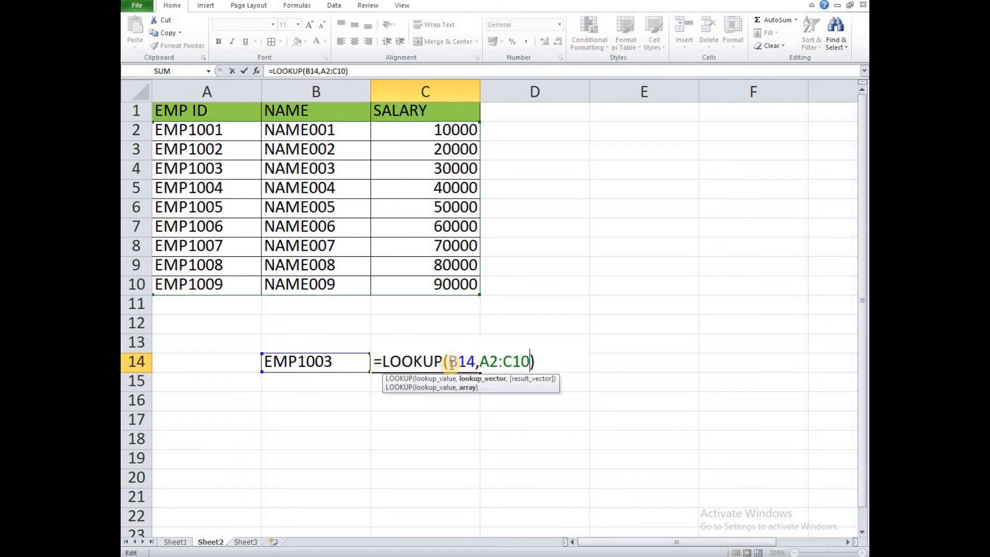
key("shift+Left")
type("b")
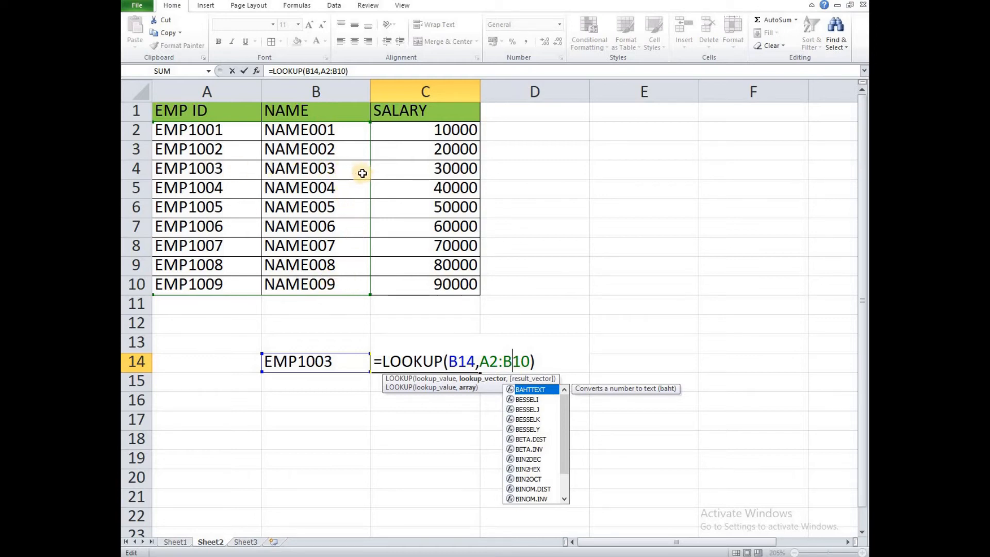
key("Return")
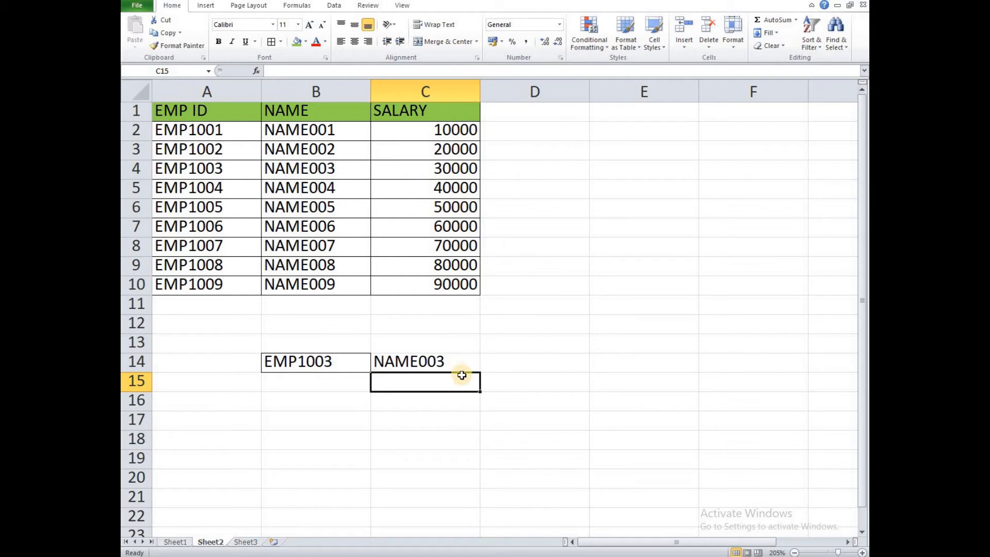
Review the LOOKUP formula in C14 and the cells it refers to
left_click(453, 359)
key("F2")
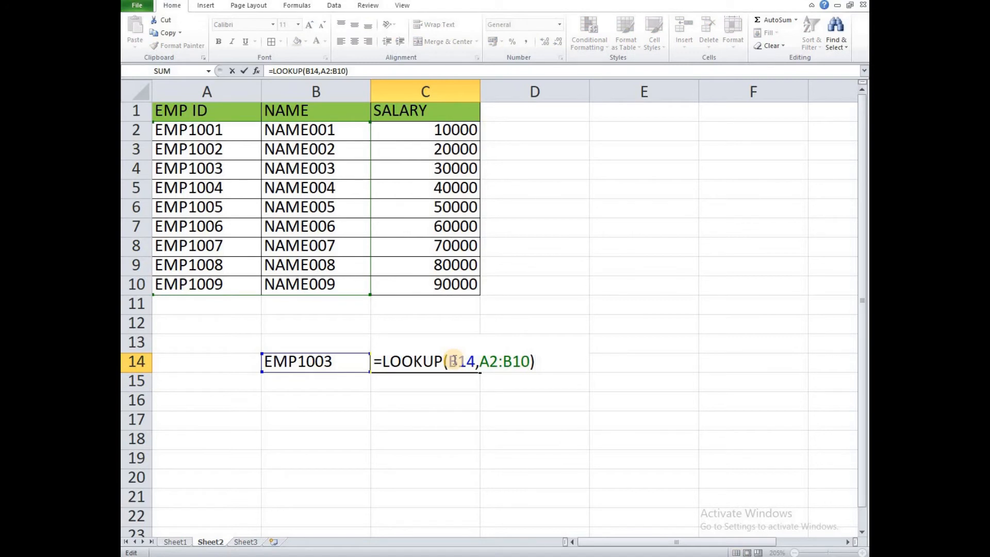
key("Return")
key("Left")
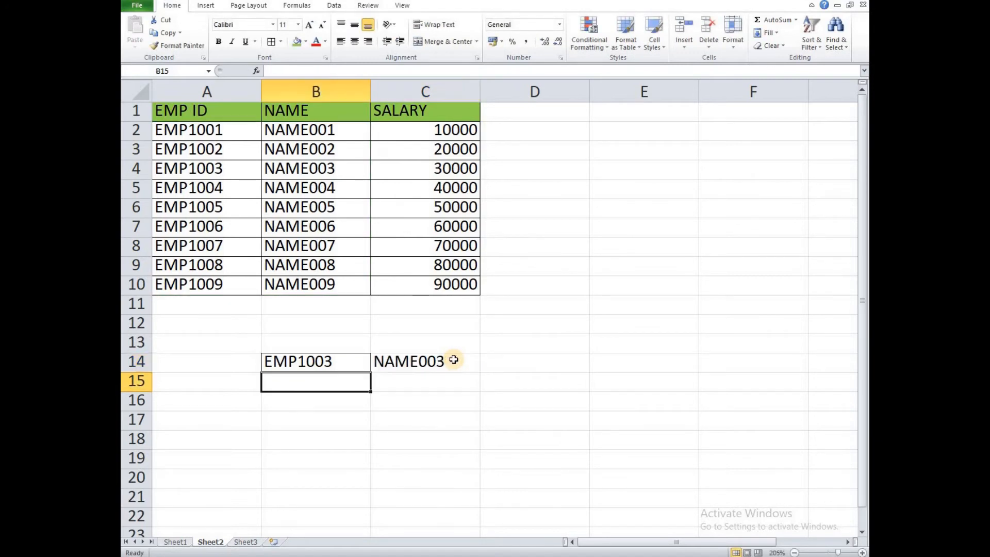
key("Down")
key("Down")
key("Up")
key("Up")
key("Up")
key("Down")
key("Up")
key("Down")
key("Down")
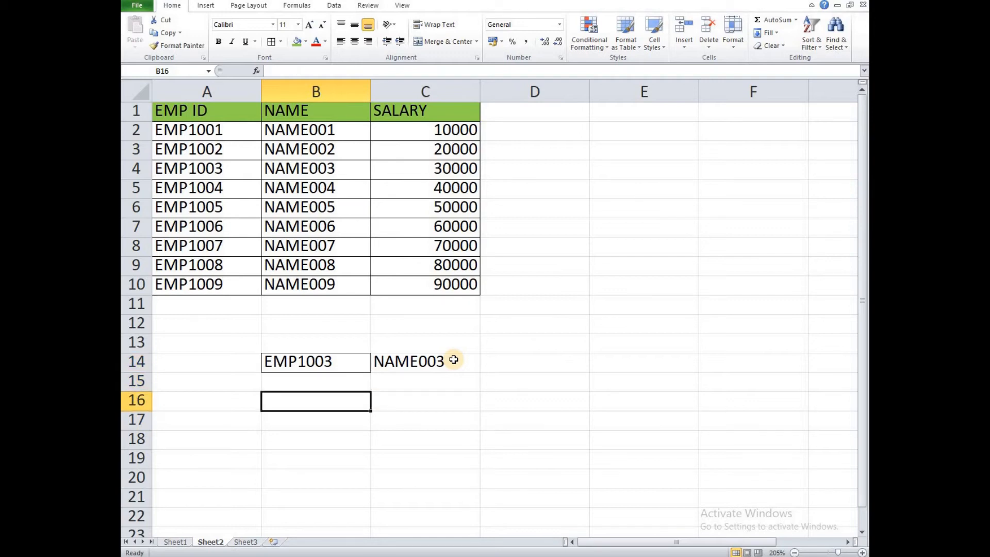
key("Down")
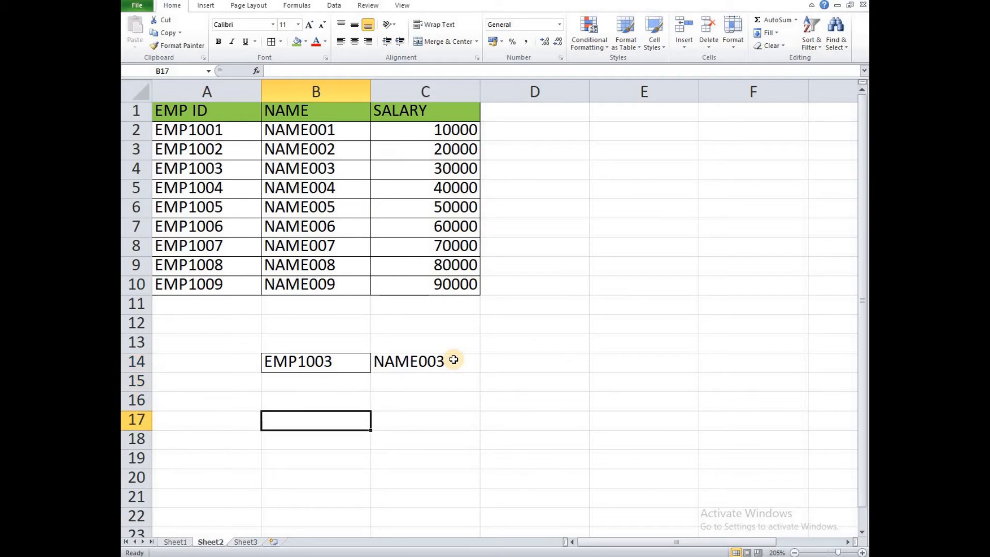
key("Up")
key("Up")
key("Up")
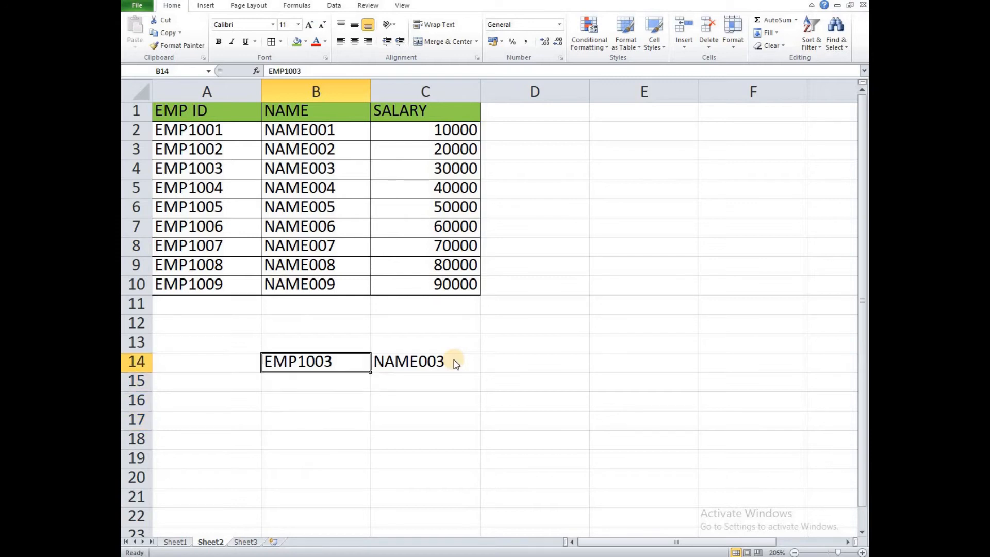
left_click(456, 364)
double_click(455, 363)
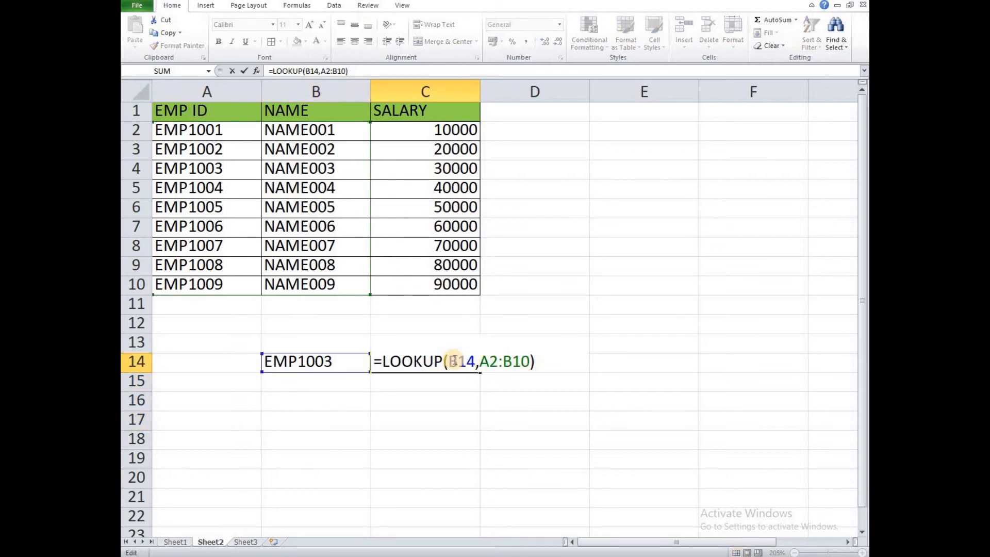
key("Return")
Enter the heading ID in B13 above the copied employee ID
key("Up")
key("Up")
key("Left")
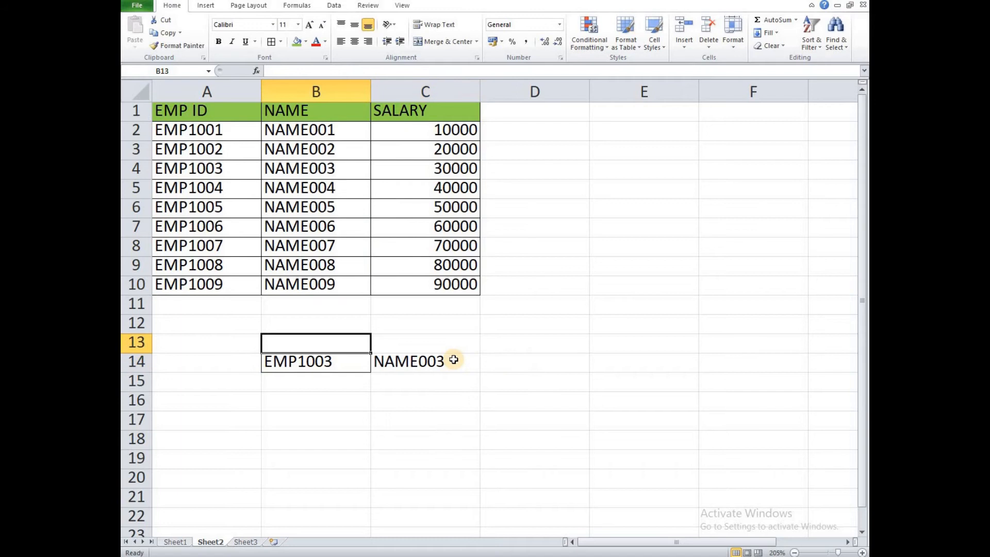
type("id")
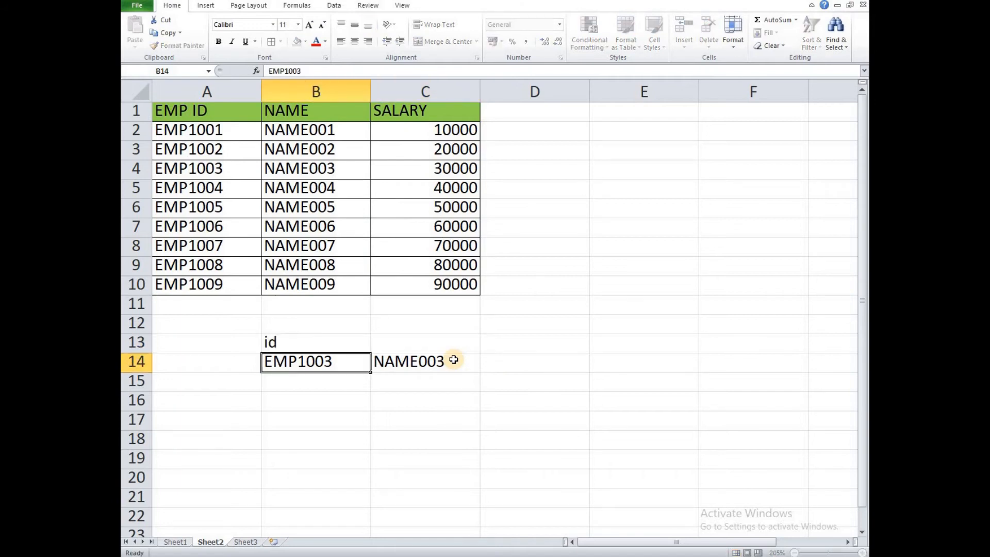
key("BackSpace")
key("BackSpace")
type("ID")
key("Tab")
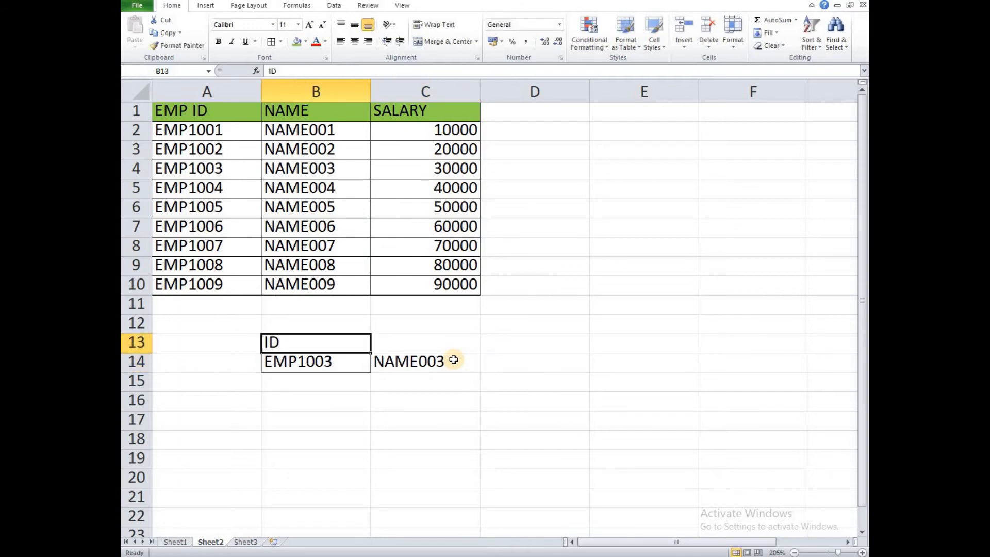
Enter the heading NAME in C13 above the LOOKUP formula, without any trailing digits
type("NAME003")
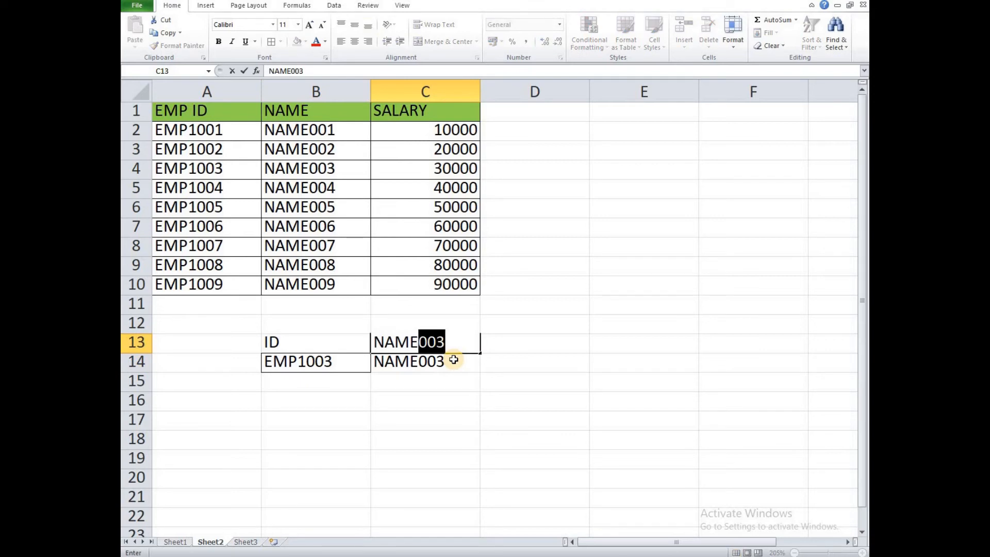
key("Return")
key("Up")
key("F2")
key("BackSpace")
key("BackSpace")
key("BackSpace")
key("BackSpace")
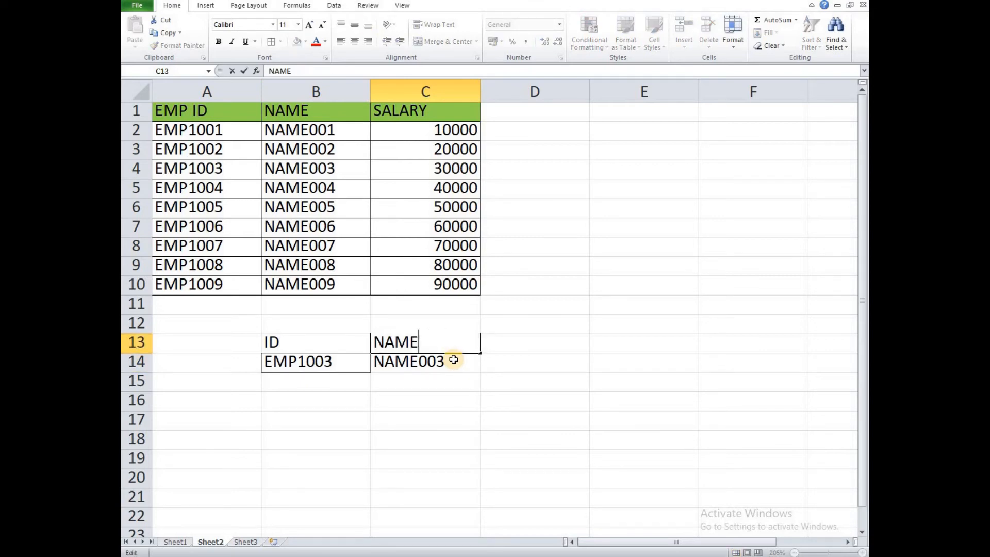
type("E")
key("Delete")
key("Return")
Enter the heading SALARY in D13
key("Up")
key("Right")
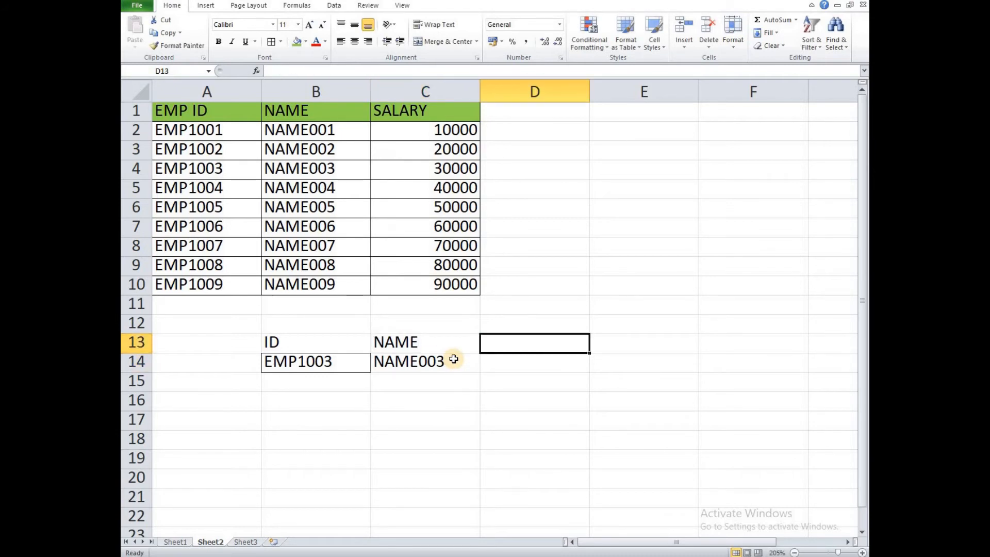
type("SALAR")
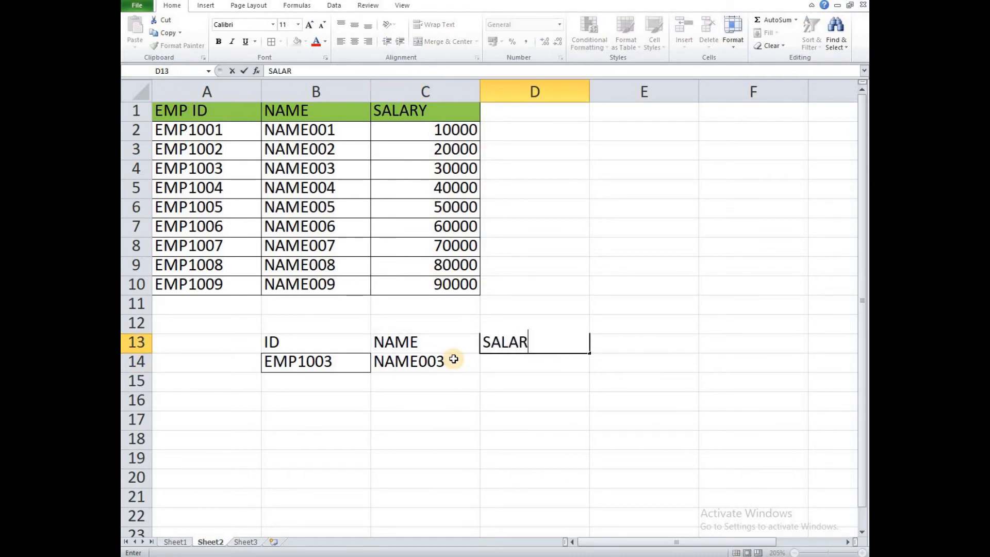
type("Y")
key("Return")
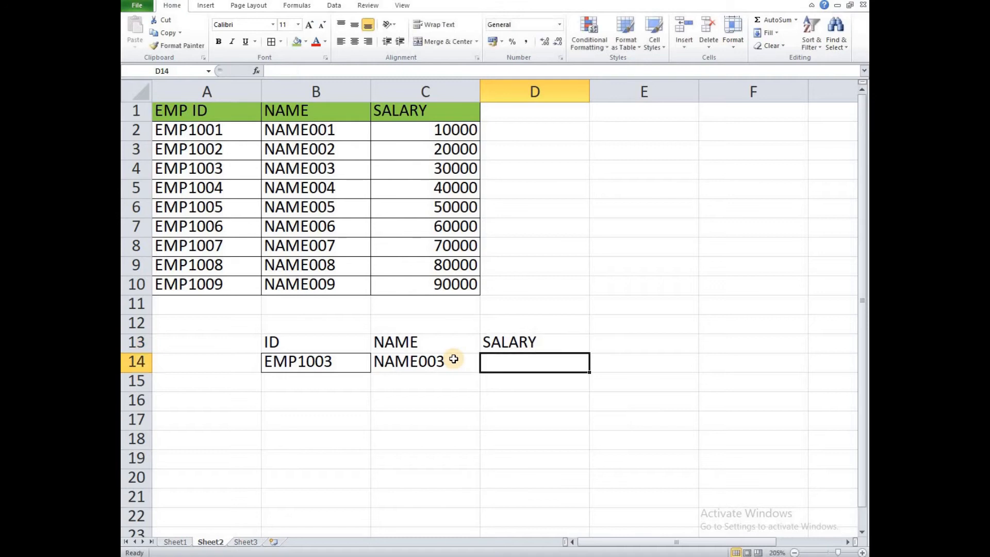
Enter the formula =LOOKUP(B14,A2:C10) in D14 to return the salary for the employee ID
type("=")
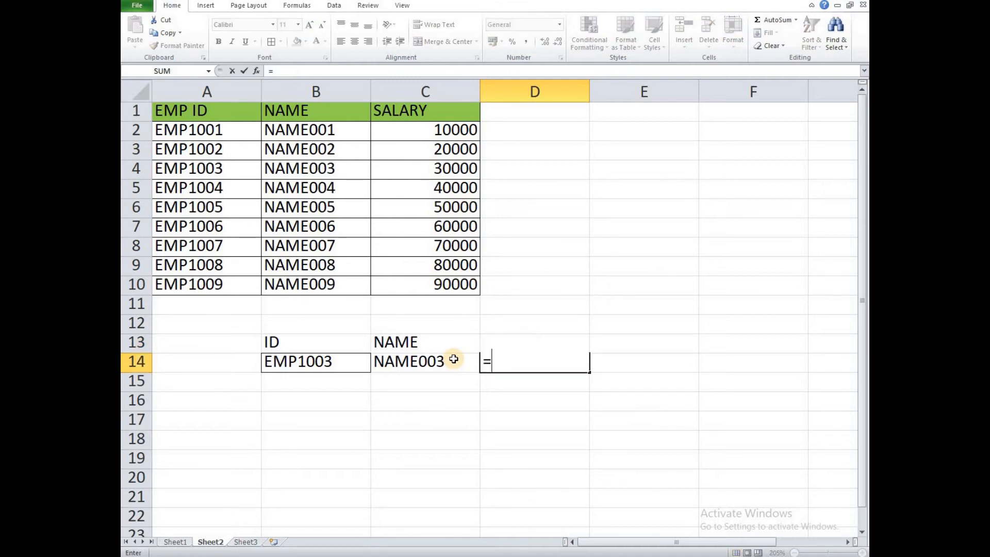
type("LOOKUP(")
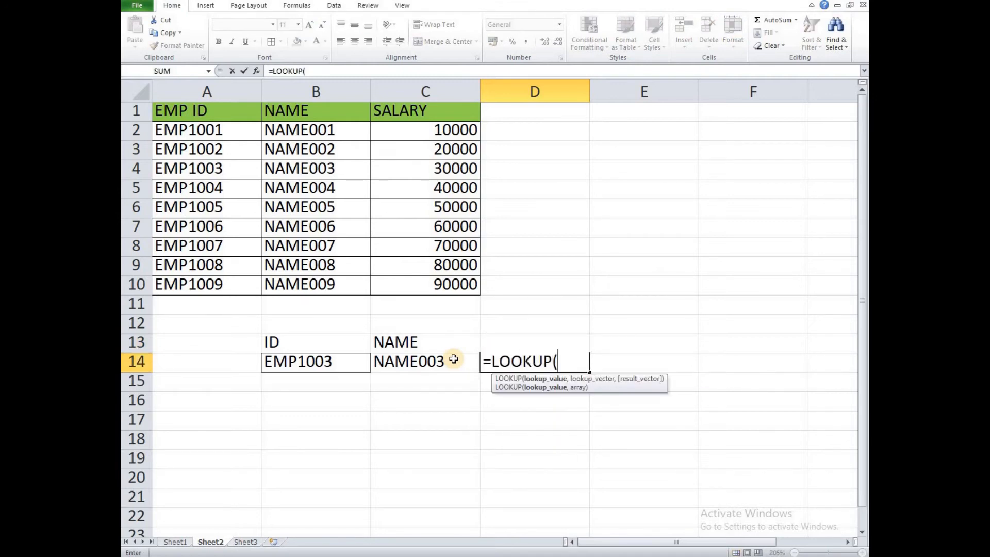
type("B14")
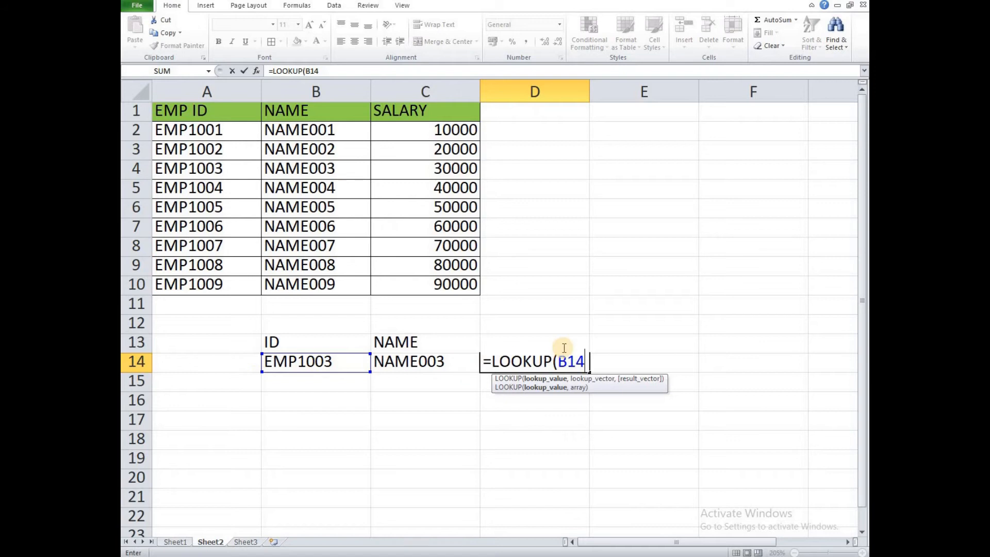
type(",")
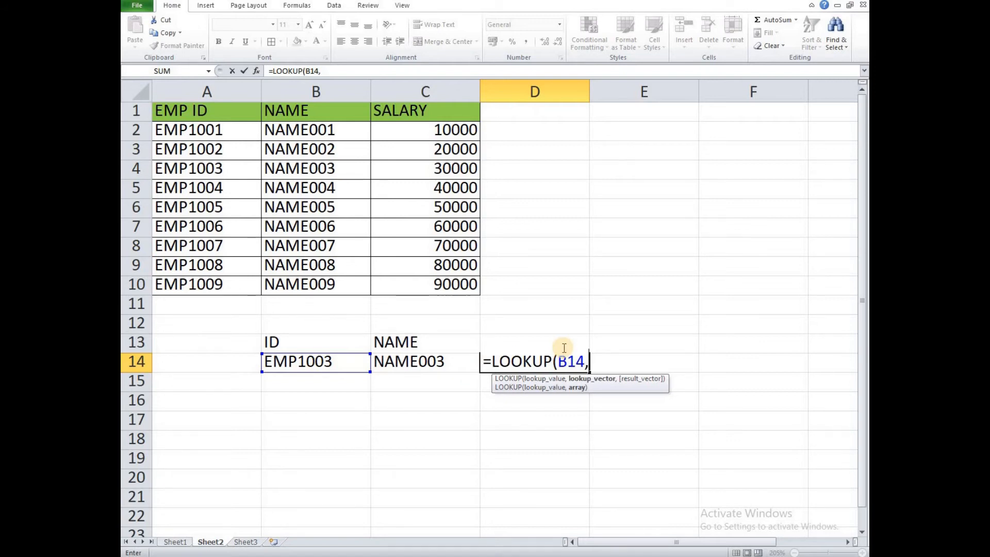
type("a")
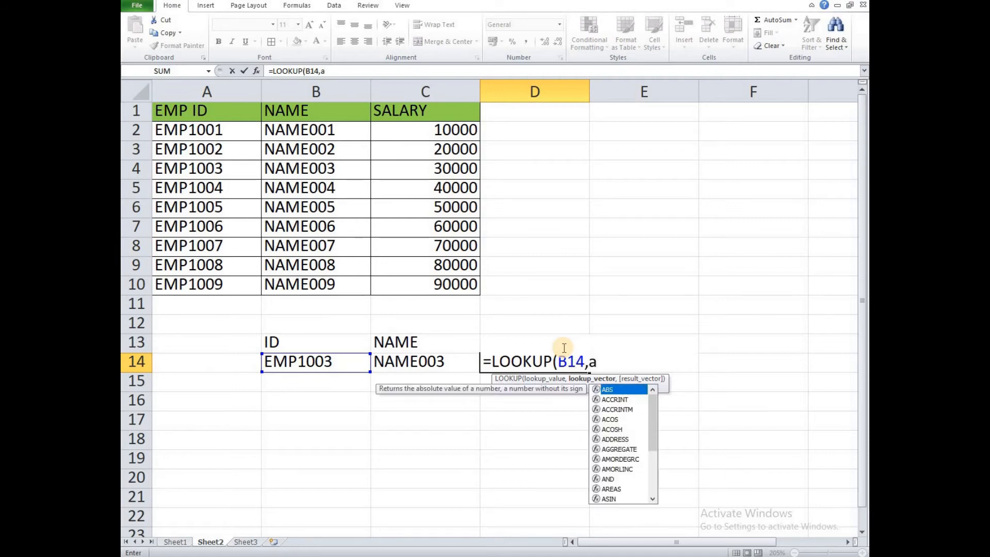
type("2")
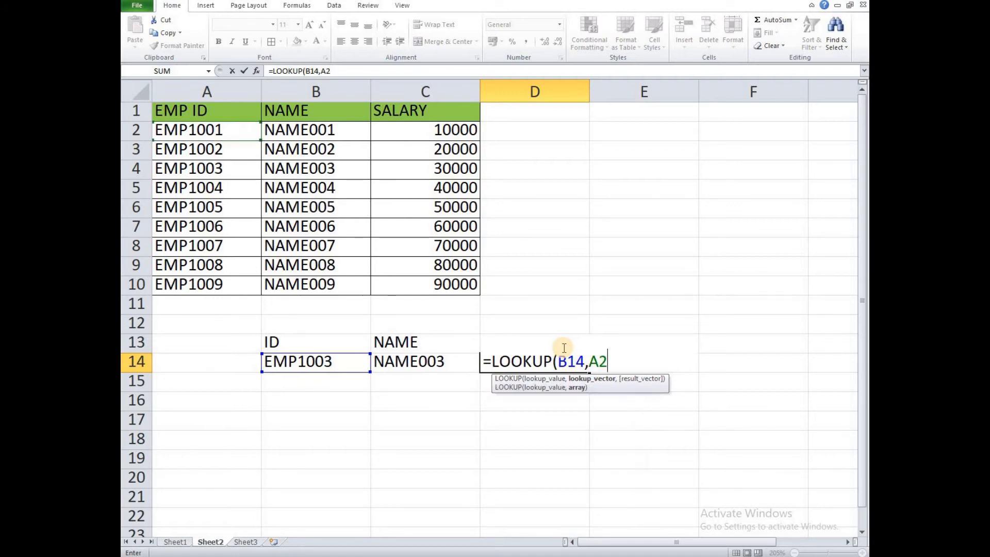
type(":C10")
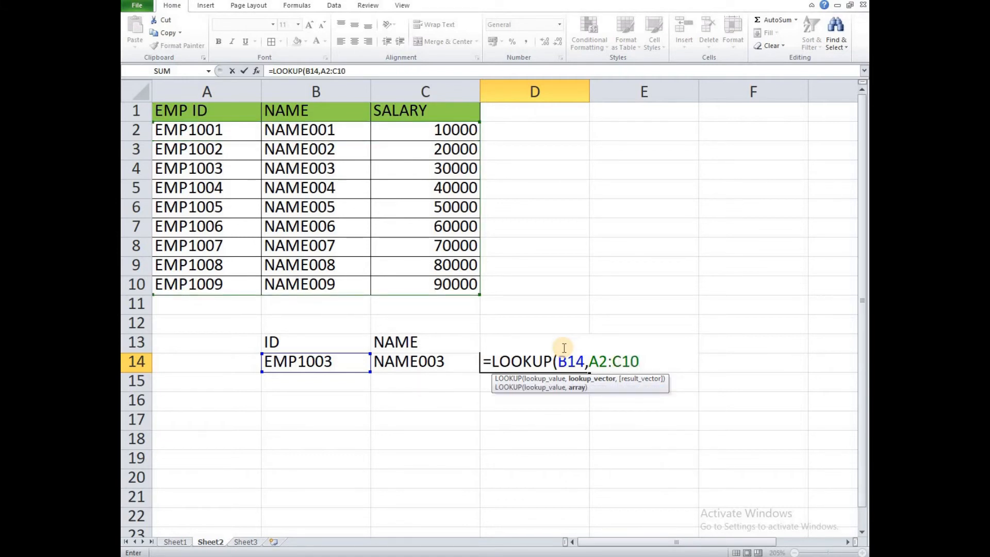
type(")")
key("Return")
Change the last digit of the employee ID in B14 to 8
key("Up")
key("Left")
key("Left")
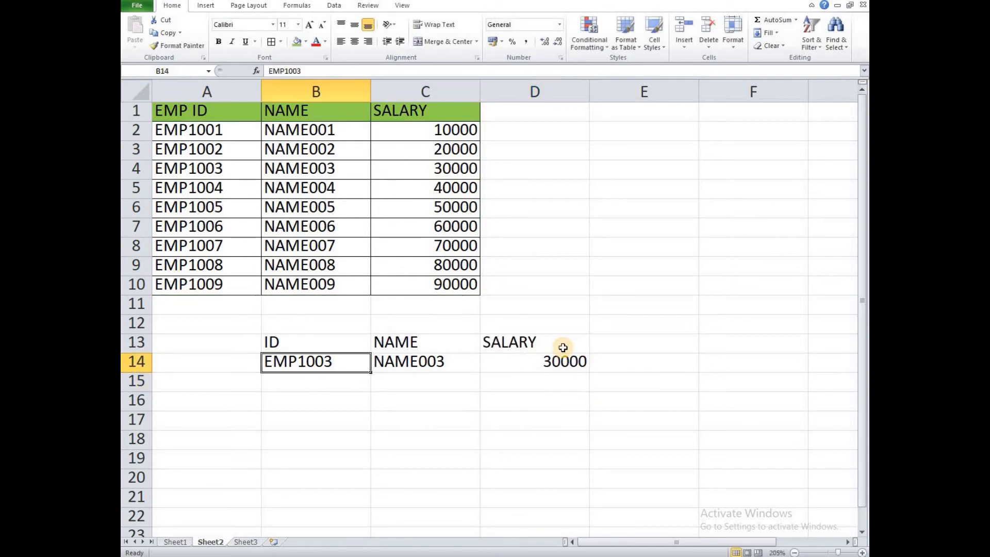
key("F2")
key("BackSpace")
type("8")
key("Return")
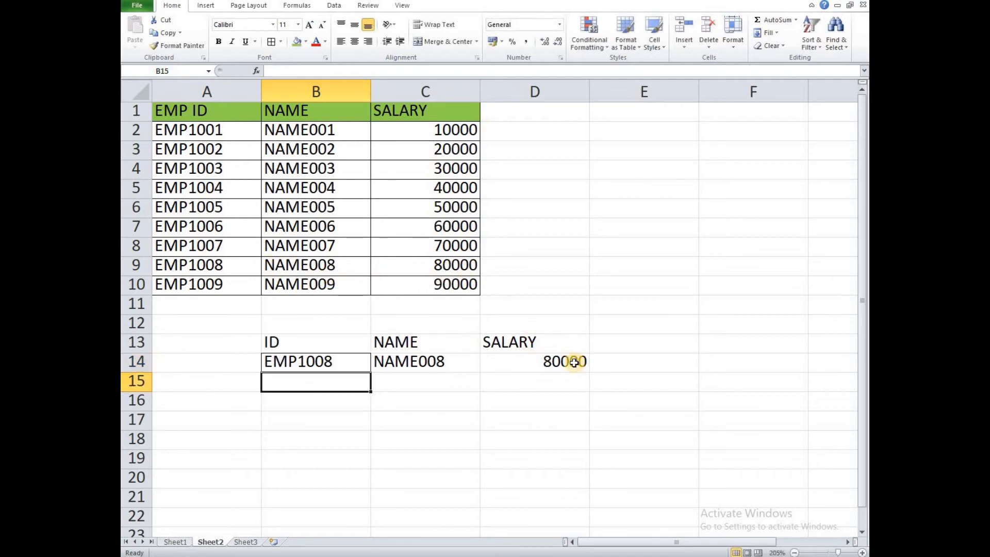
Fill the headings in B13:D13 with green and centre their text
left_click(556, 344)
key("shift+Left")
key("shift+Left")
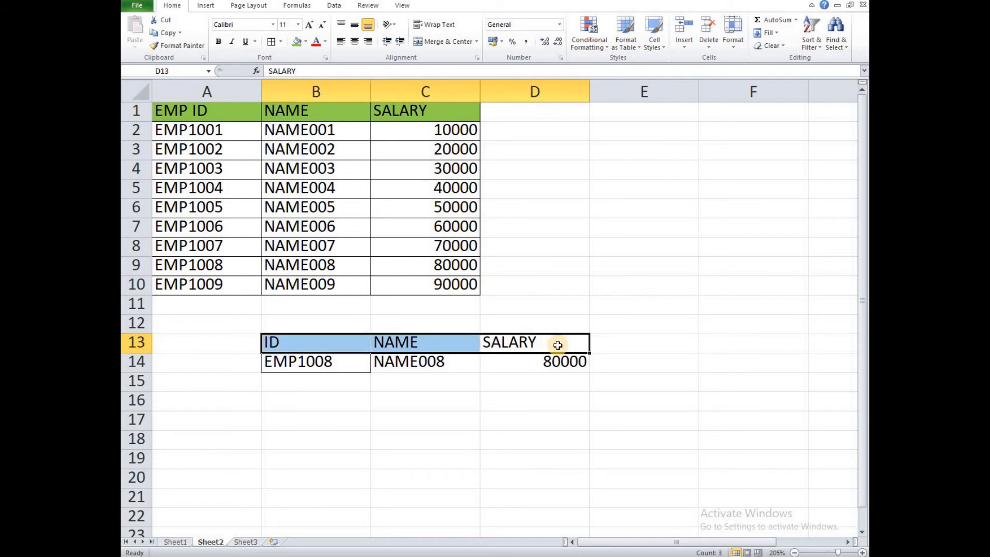
left_click(297, 41)
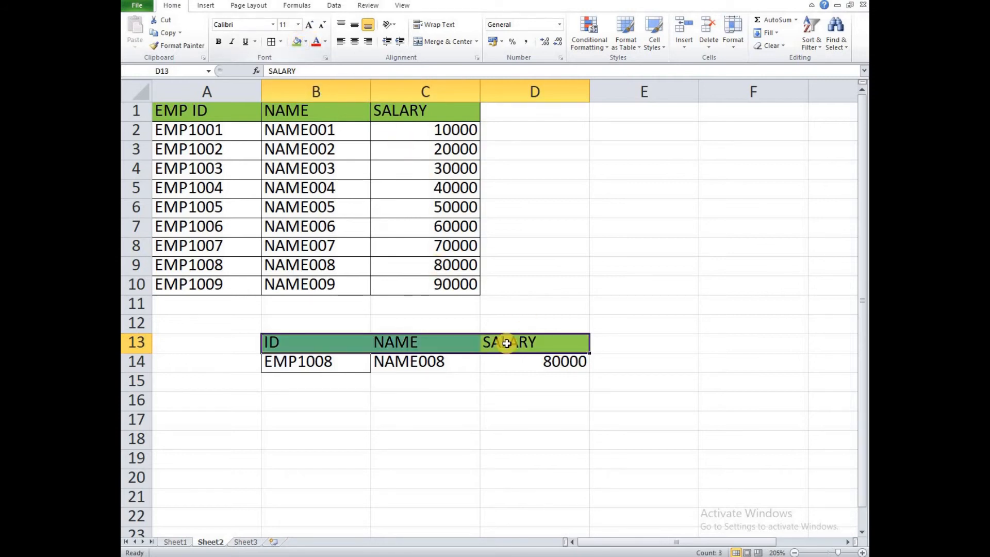
left_click(356, 44)
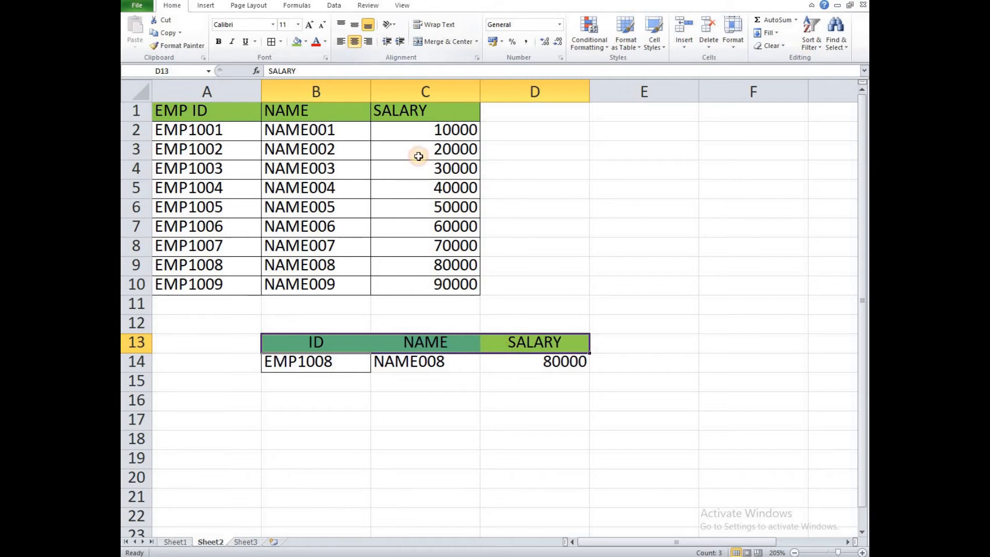
Centre the values in B14:D14 and add borders around these cells
left_click(581, 363)
key("shift+Left")
key("shift+Left")
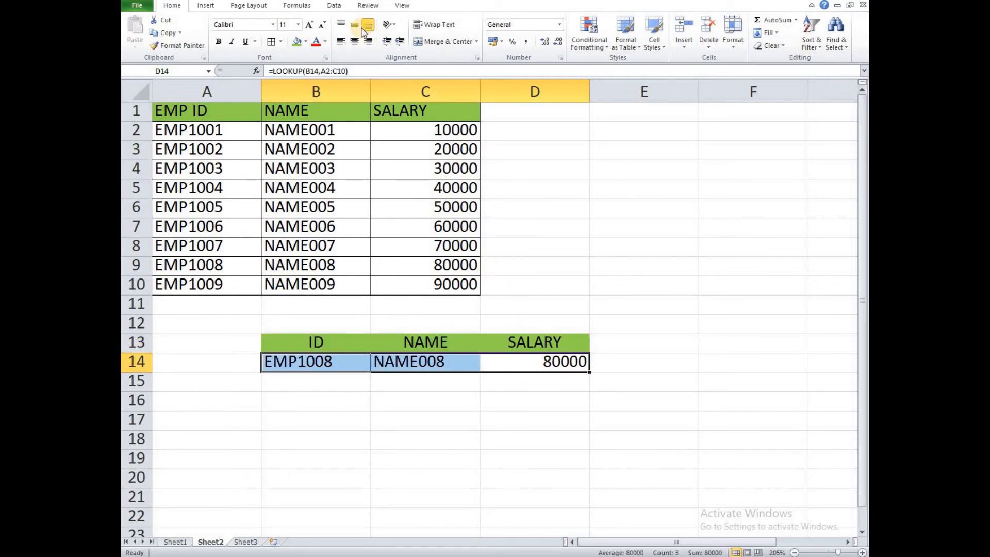
left_click(355, 41)
left_click(377, 337)
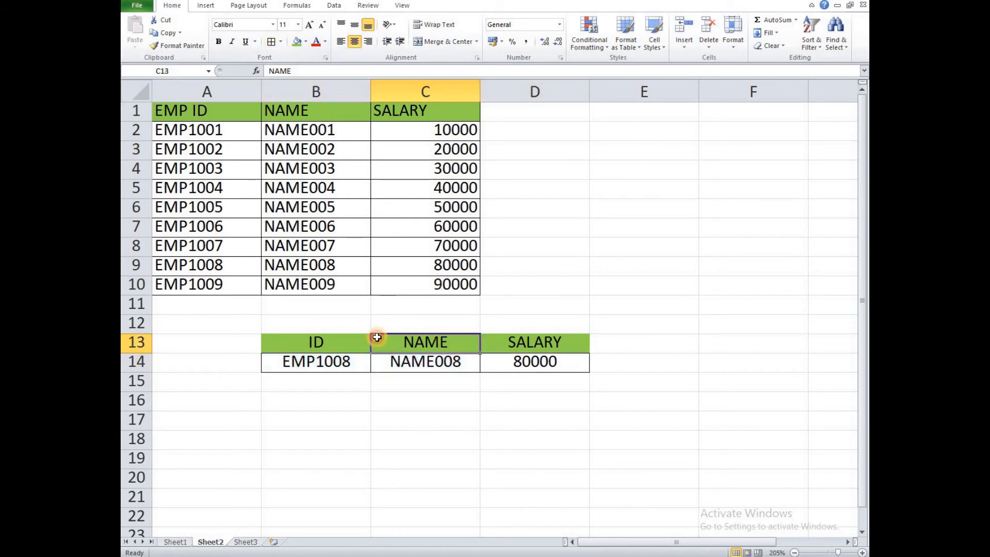
left_click(283, 334)
key("shift+Down")
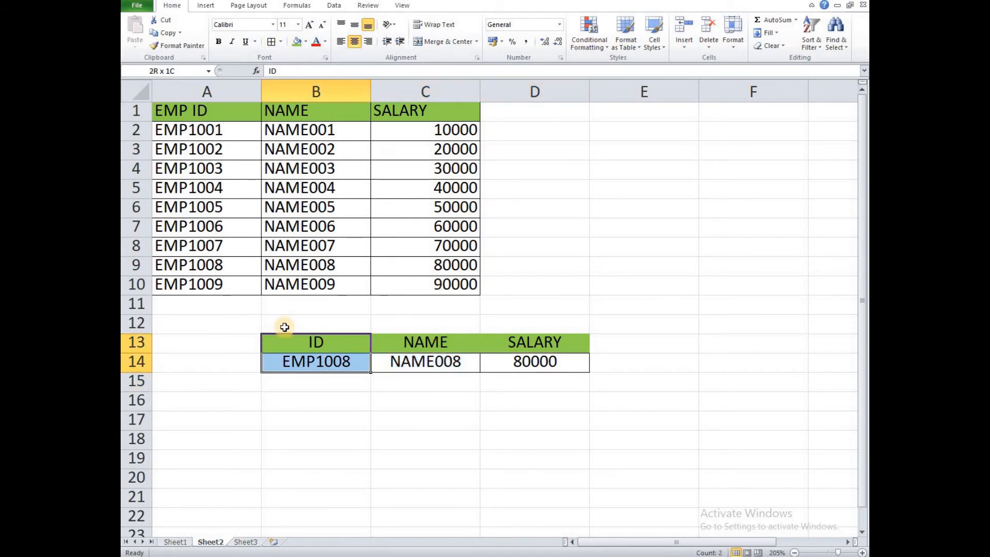
key("shift+Right")
key("shift+Right")
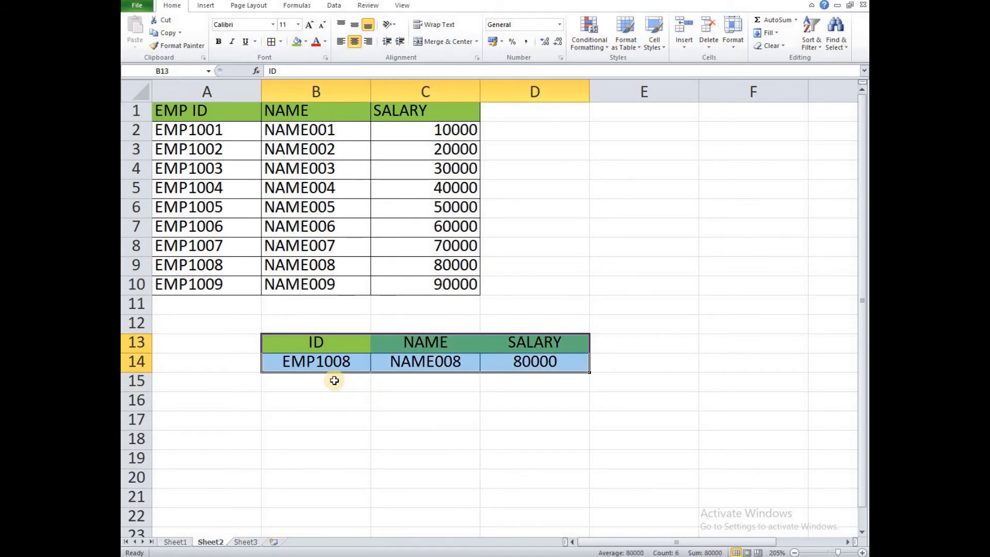
left_click(607, 391)
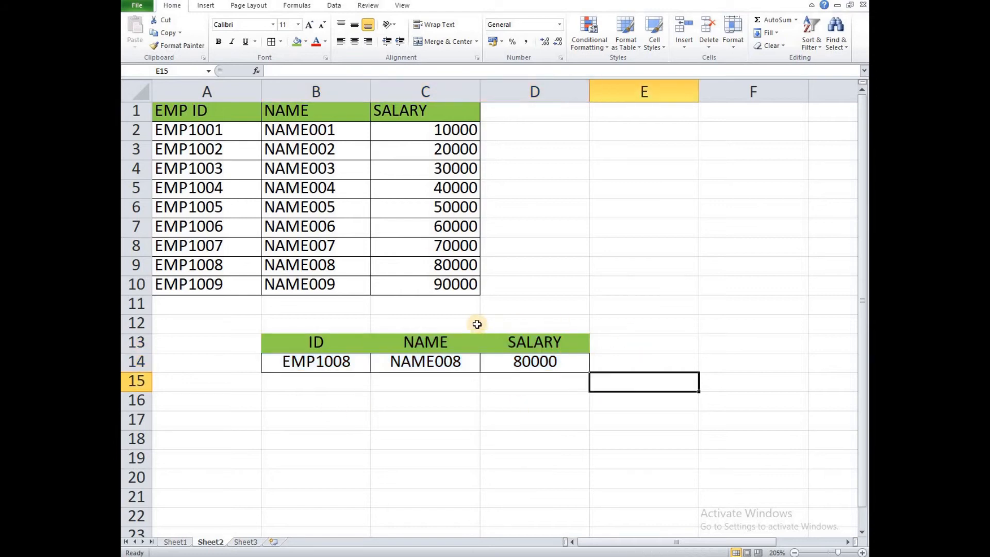
Enter the title Lookup in C12 above the NAME heading
left_click(448, 323)
type("IOOKUP")
key("Return")
Enter the title vlookup in C16, two rows below the lookup results
key("Down")
key("Down")
key("Down")
type("vlo")
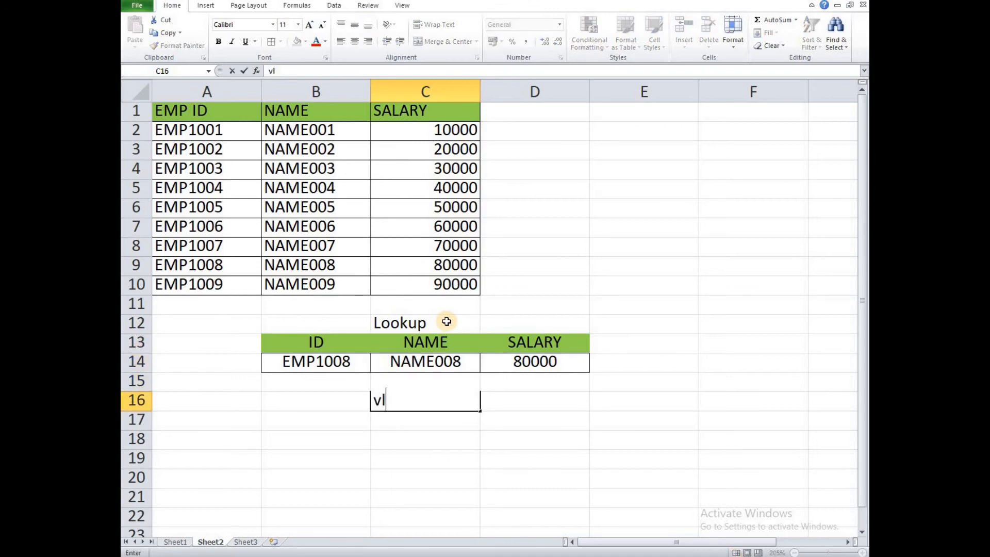
key("BackSpace")
key("BackSpace")
type("lookup")
key("Return")
Review the LOOKUP formulas in C14 and D14 and the cells they refer to
key("Up")
key("Up")
key("Up")
key("Up")
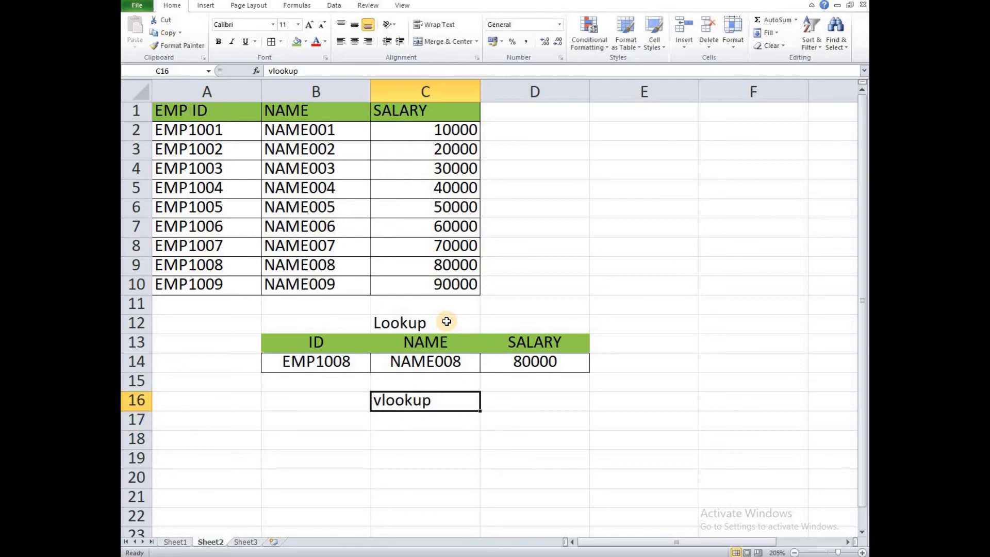
key("Left")
key("Up")
key("Up")
key("Up")
key("Up")
key("Down")
key("Left")
key("Right")
key("Down")
key("Down")
key("Down")
key("Down")
key("Right")
key("F2")
key("Return")
key("Up")
key("Right")
key("F2")
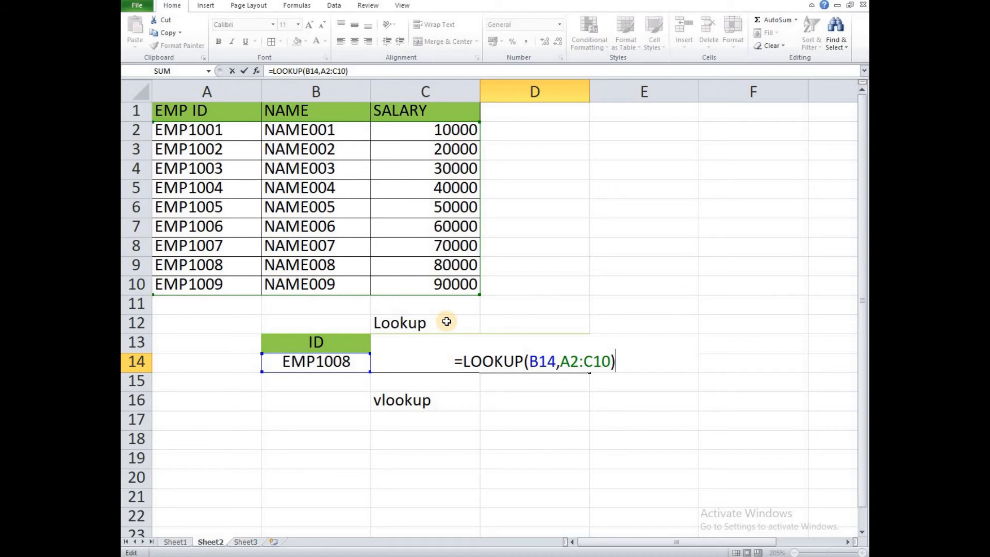
key("Return")
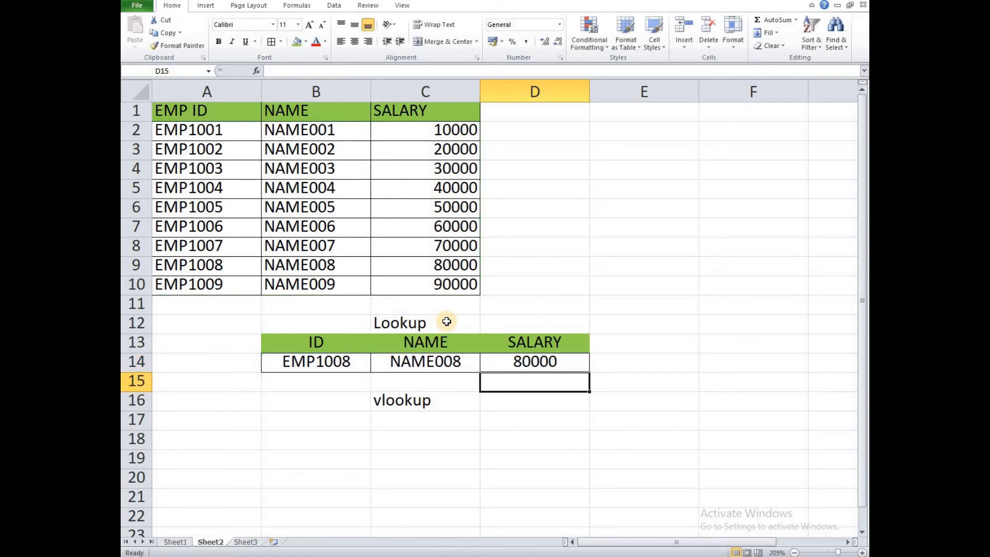
Copy the headings and values in B13:D14 and paste them under the vlookup title, starting at B17
key("Down")
key("Left")
key("Down")
key("Up")
key("Down")
key("Left")
key("Up")
key("Up")
key("Up")
key("ctrl+c")
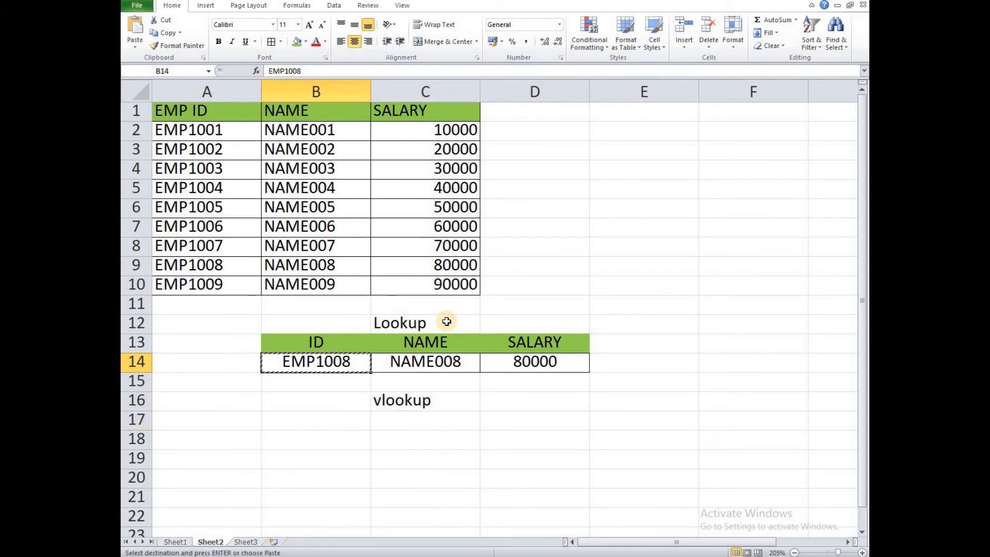
key("Up")
key("shift+Down")
key("shift+Right")
key("shift+Right")
key("ctrl+c")
key("Down")
key("Down")
key("Down")
key("Down")
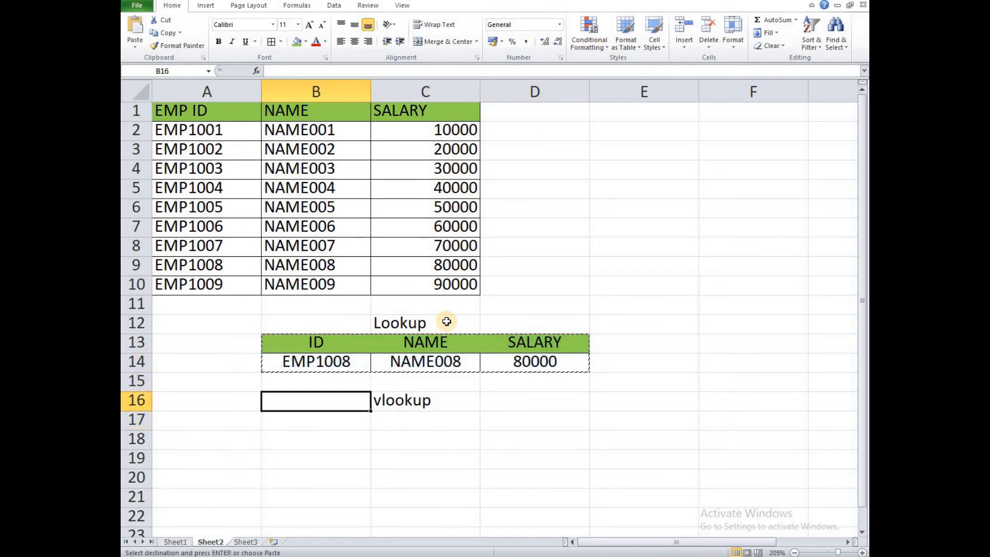
key("ctrl+v")
Clear the copied LOOKUP formulas from C18 and D18
key("Up")
key("Down")
key("Down")
key("Right")
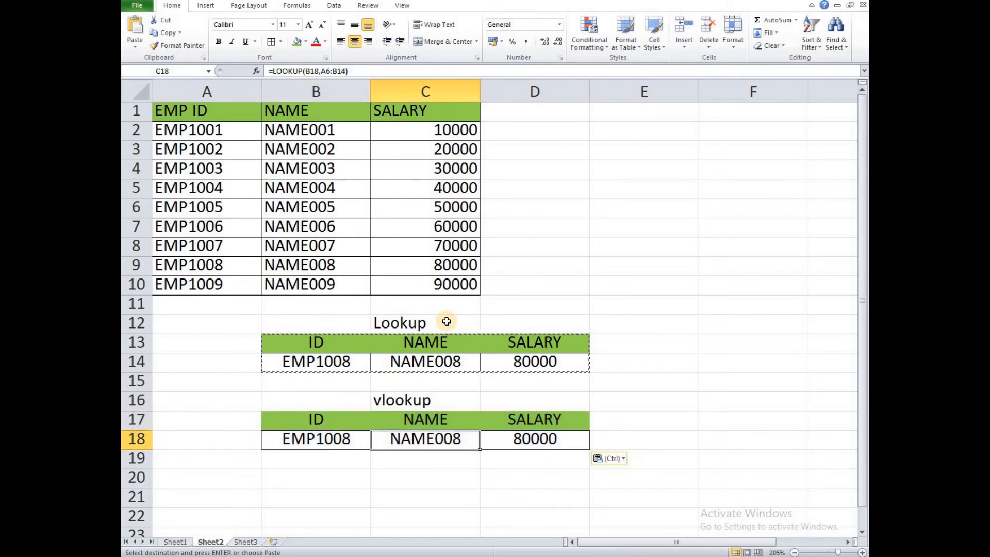
key("Delete")
key("Right")
key("Delete")
Begin a VLOOKUP formula in C18 under the NAME heading
key("Left")
key("Left")
key("Right")
type("=")
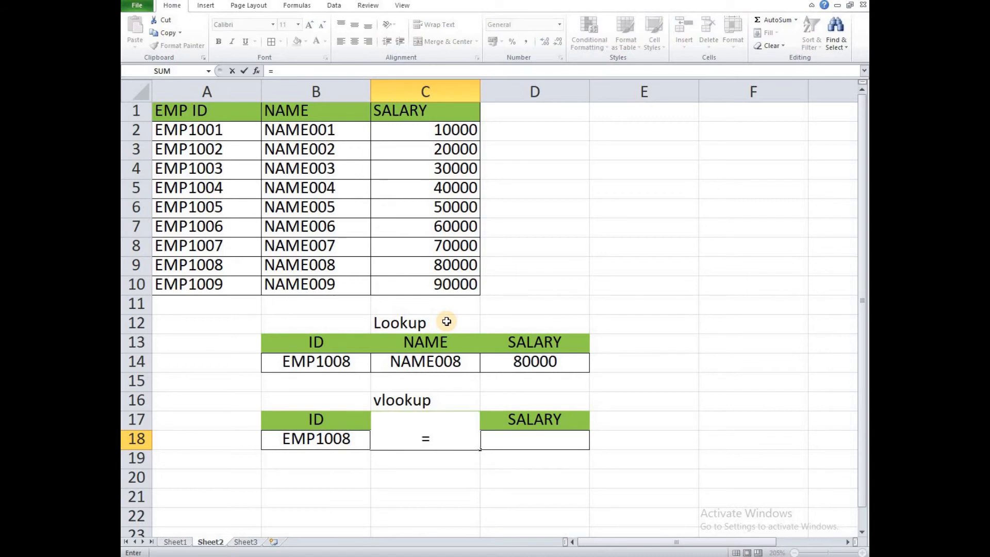
type("vlookup")
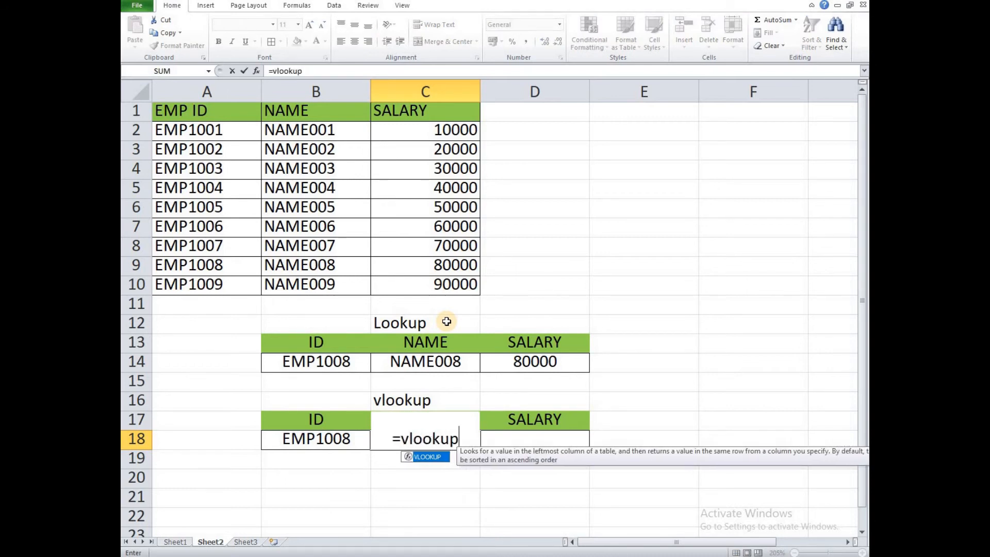
type("(")
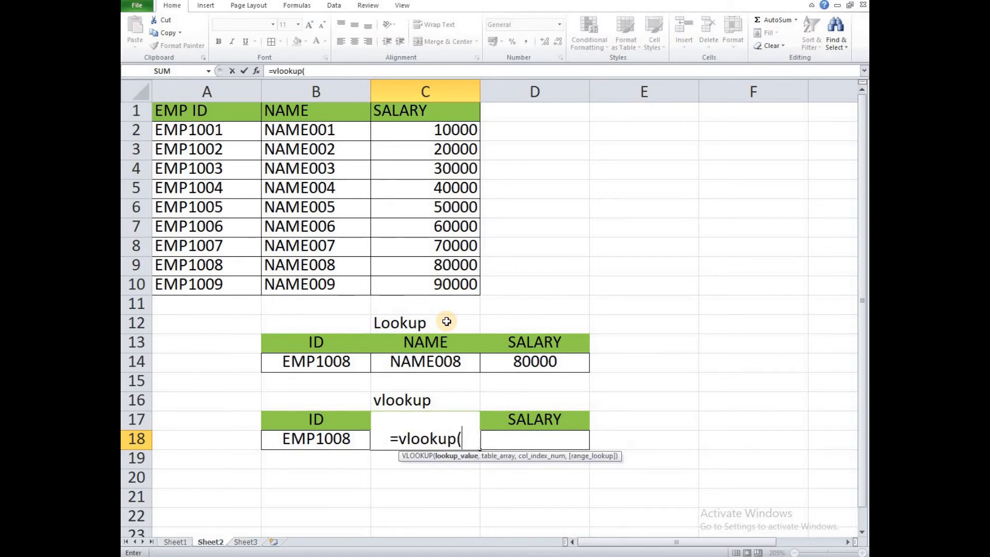
type("B")
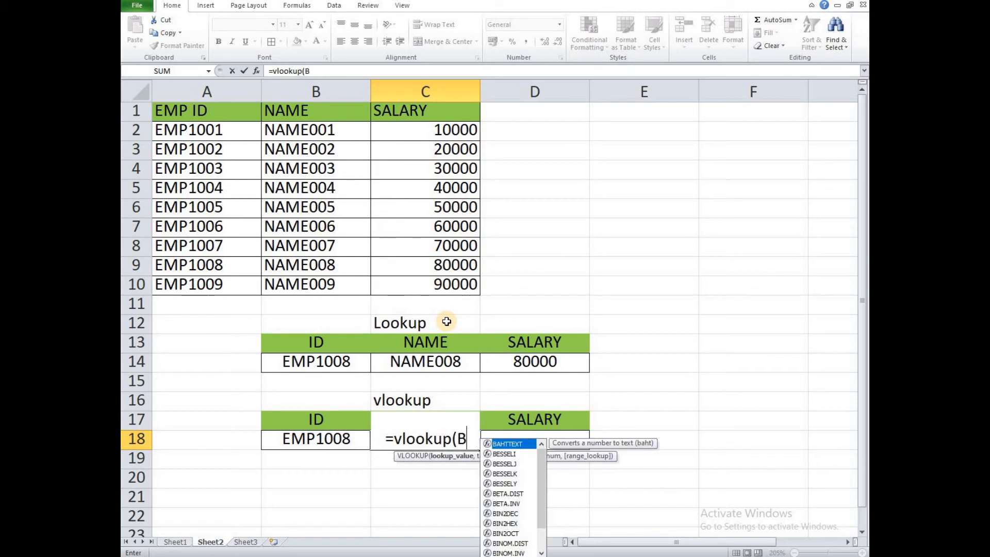
type("18")
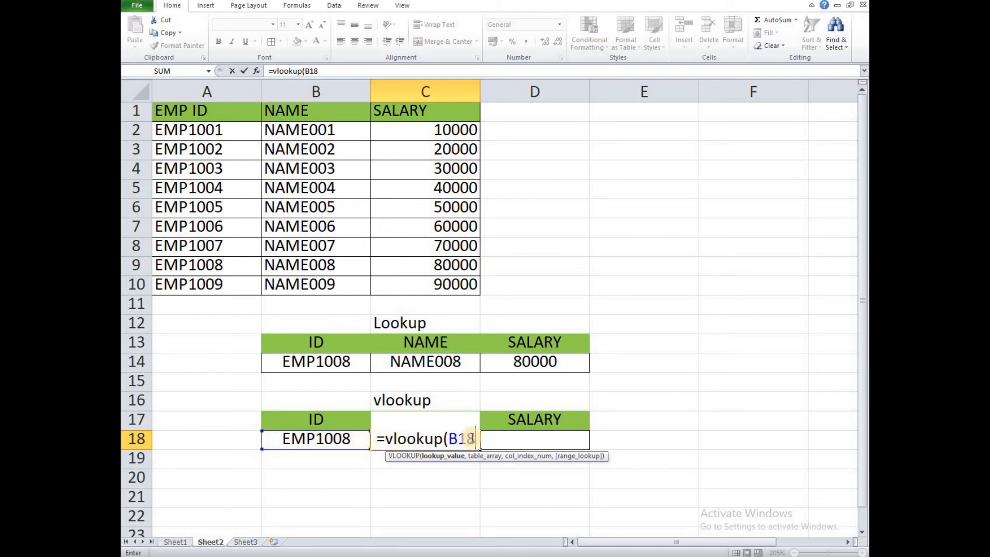
key("Return")
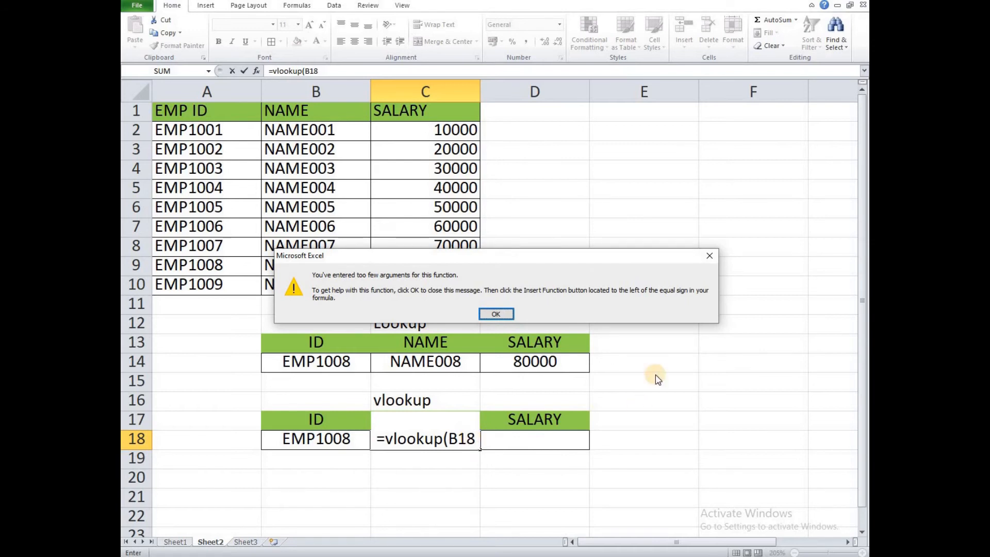
left_click(507, 313)
key("BackSpace")
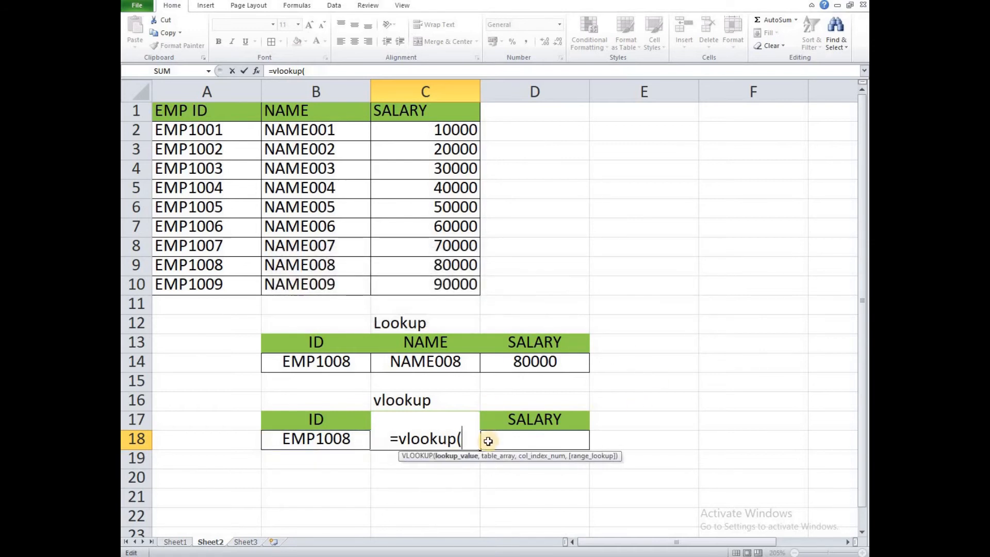
type("\"\"")
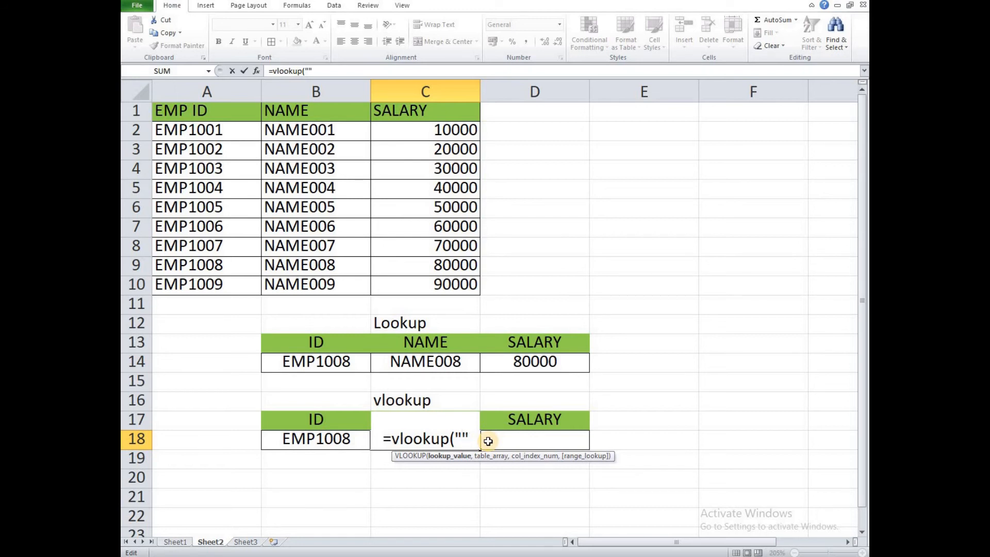
key("BackSpace")
key("BackSpace")
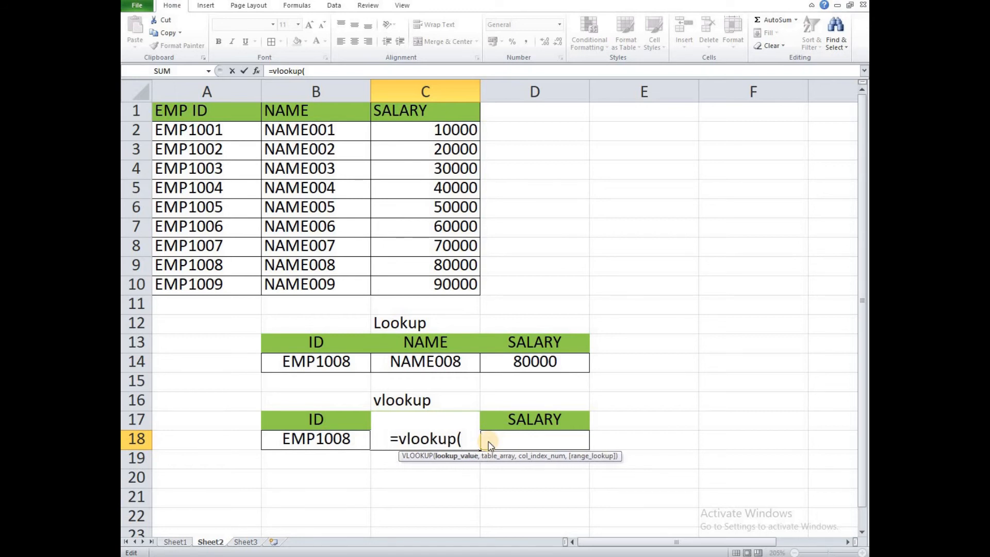
Set the lookup value to B18 and the table array to A2:C10 in C18's VLOOKUP formula
type("B18,")
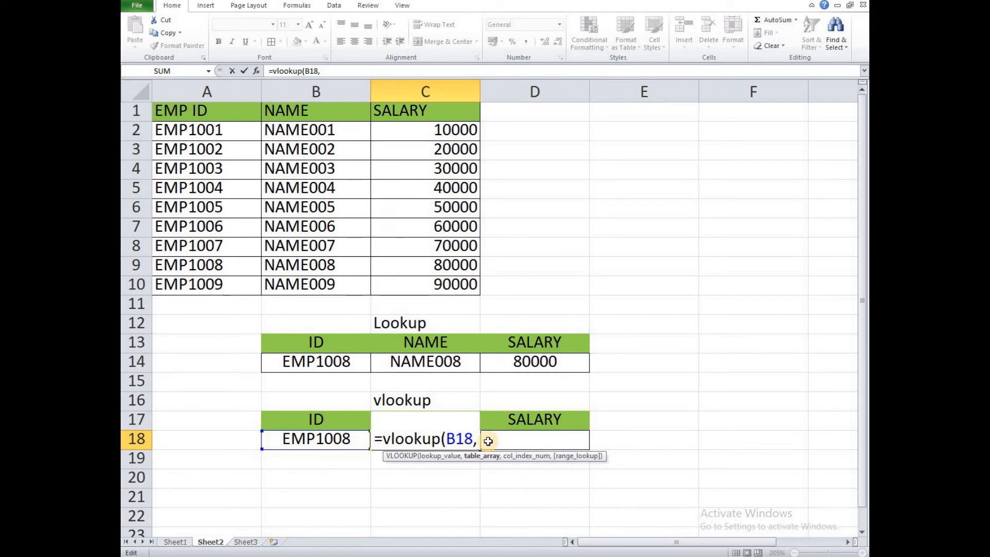
type("A")
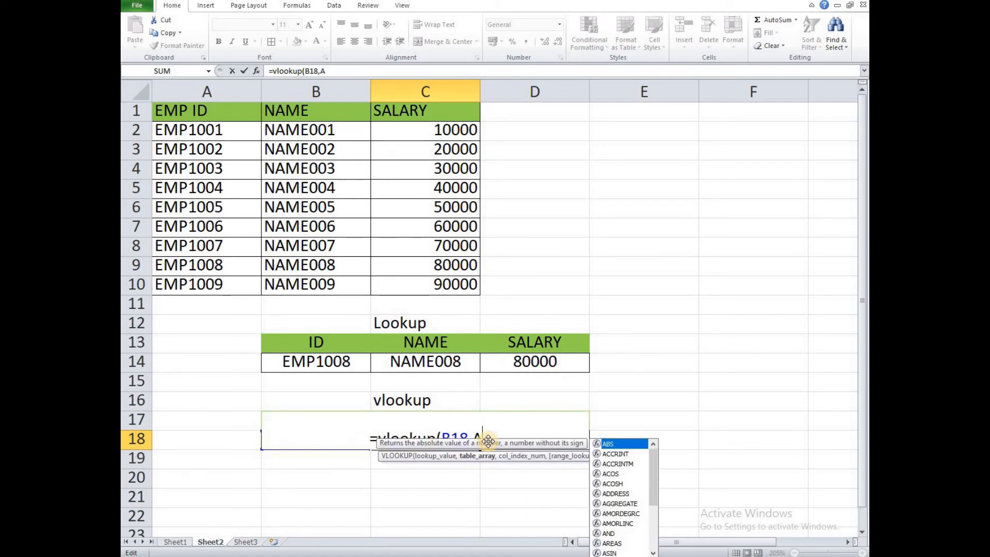
type("2:")
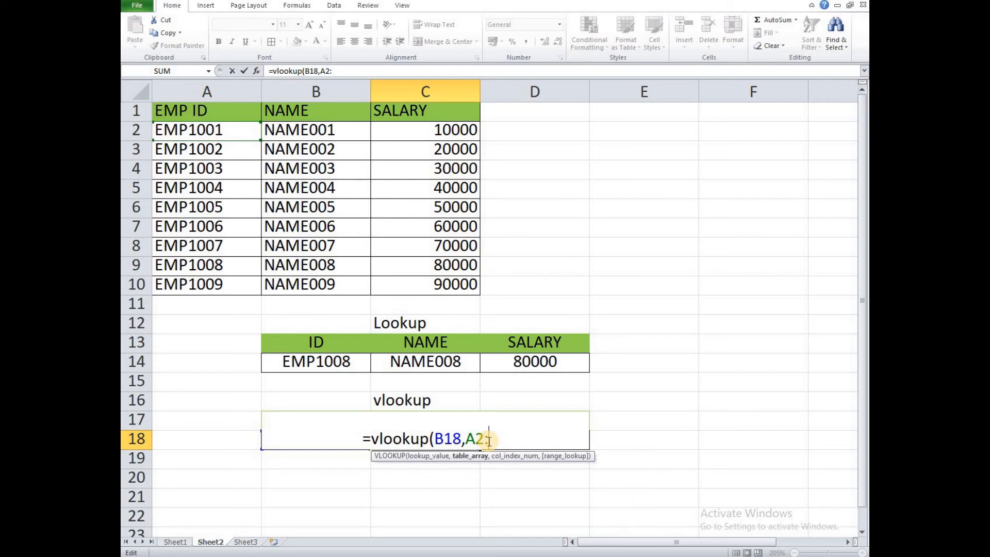
type("c")
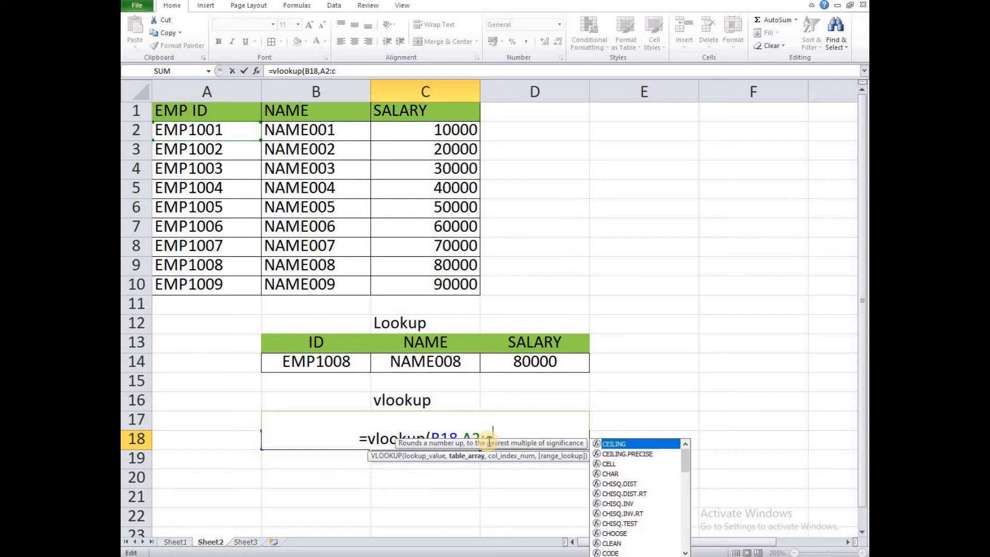
type("10")
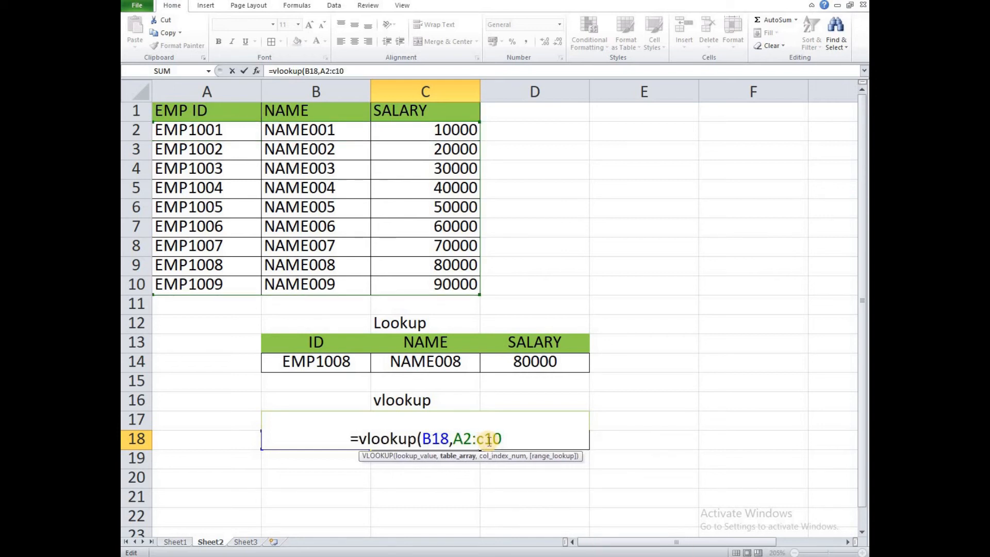
type(",")
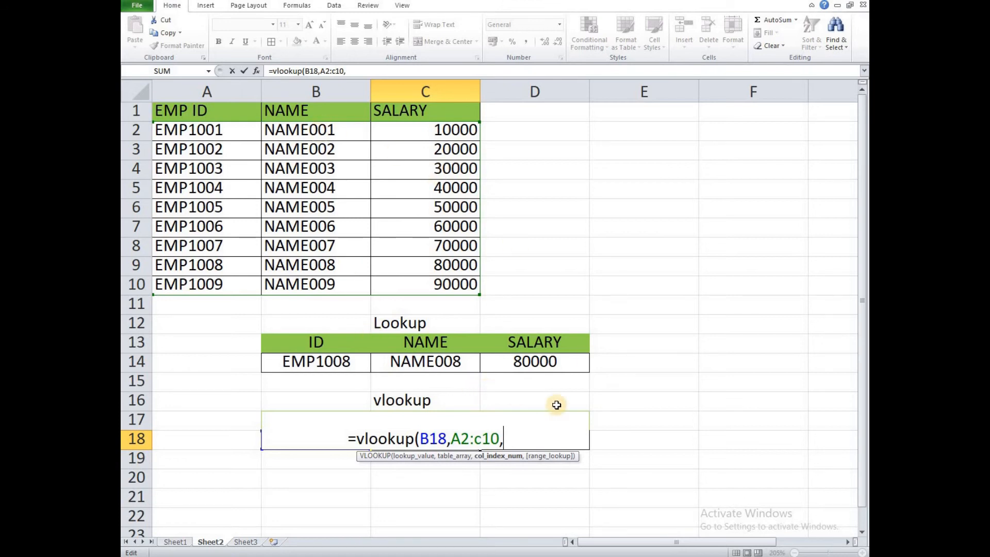
Complete C18's VLOOKUP formula with column index 2 and the exact-match option FALSE
left_click(202, 114)
key("BackSpace")
key("BackSpace")
type("1")
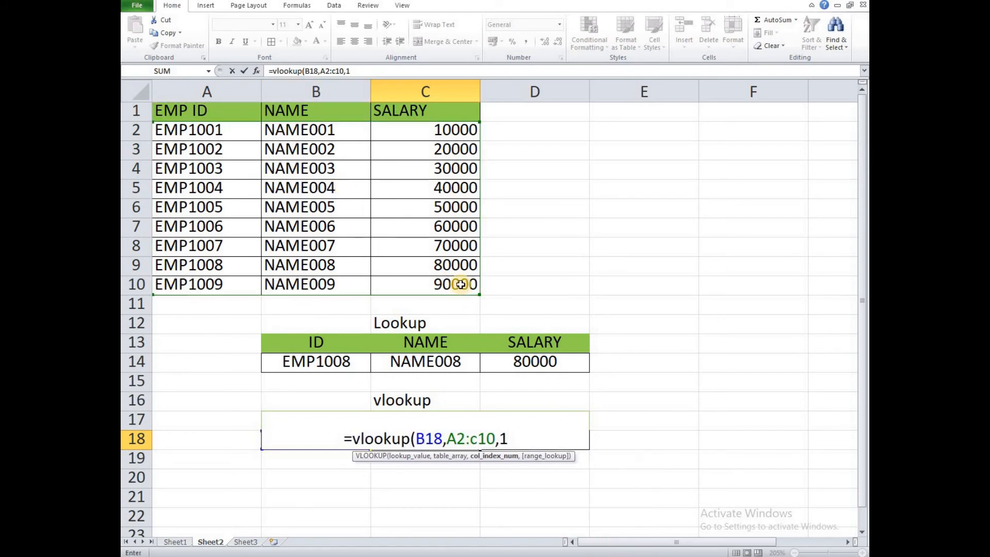
key("BackSpace")
type("2,")
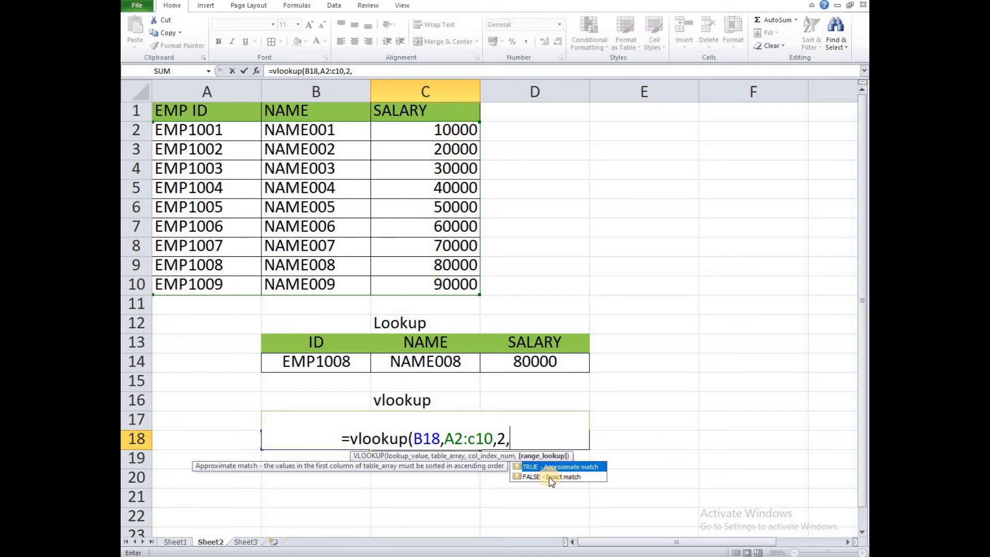
type("Fa")
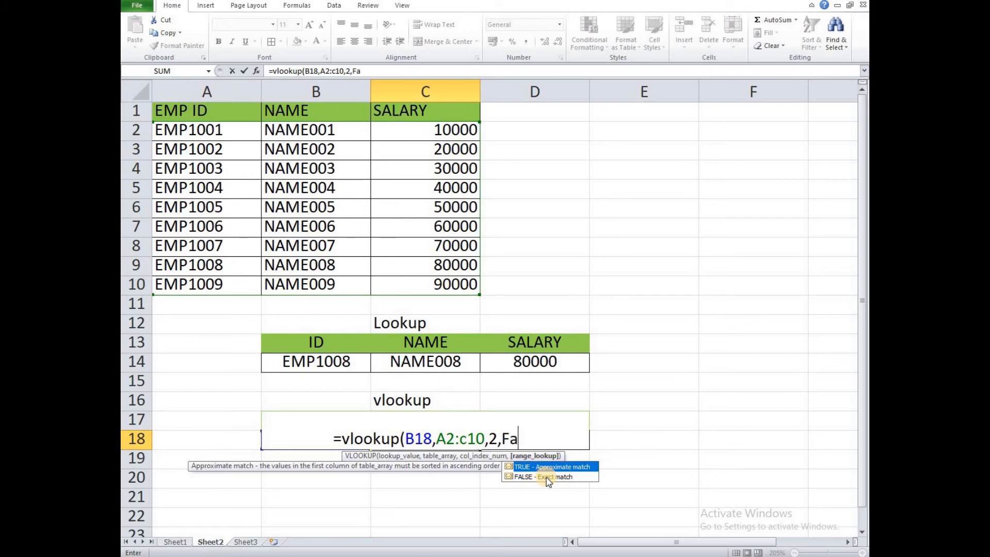
type("lse")
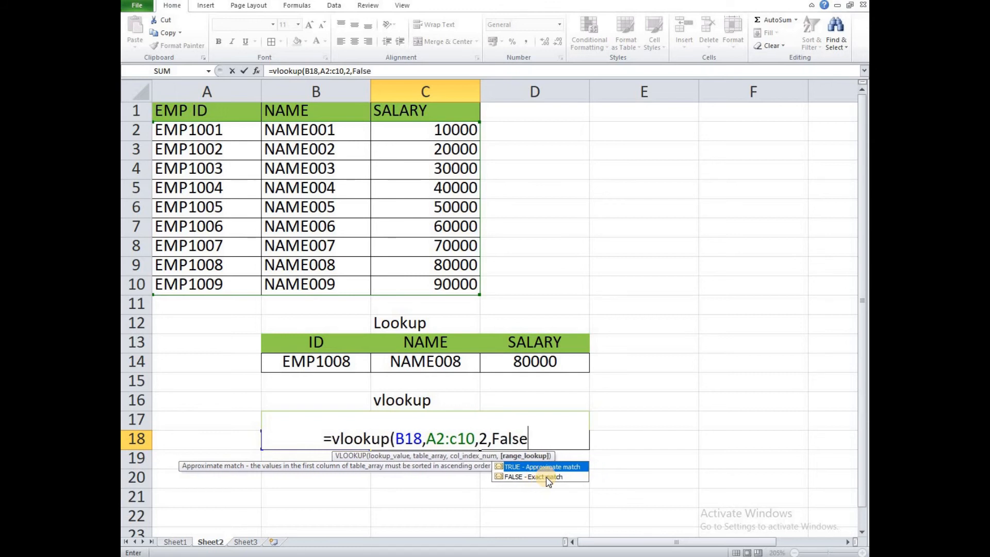
type(")")
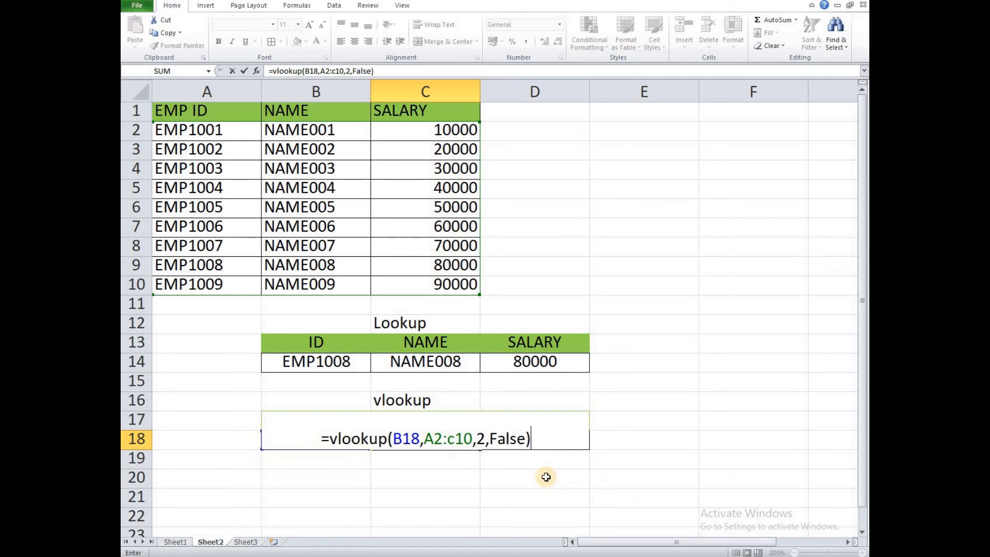
key("Return")
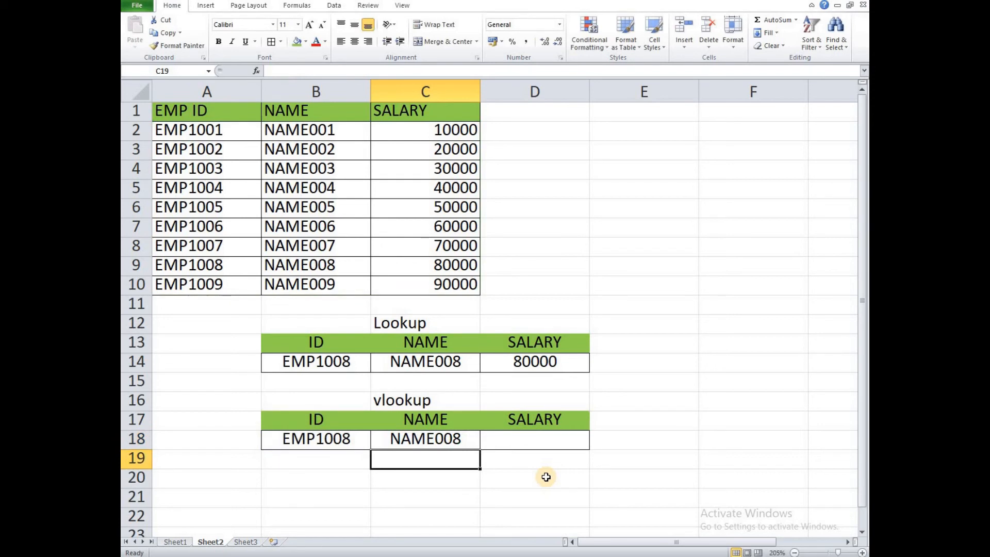
key("Up")
key("F2")
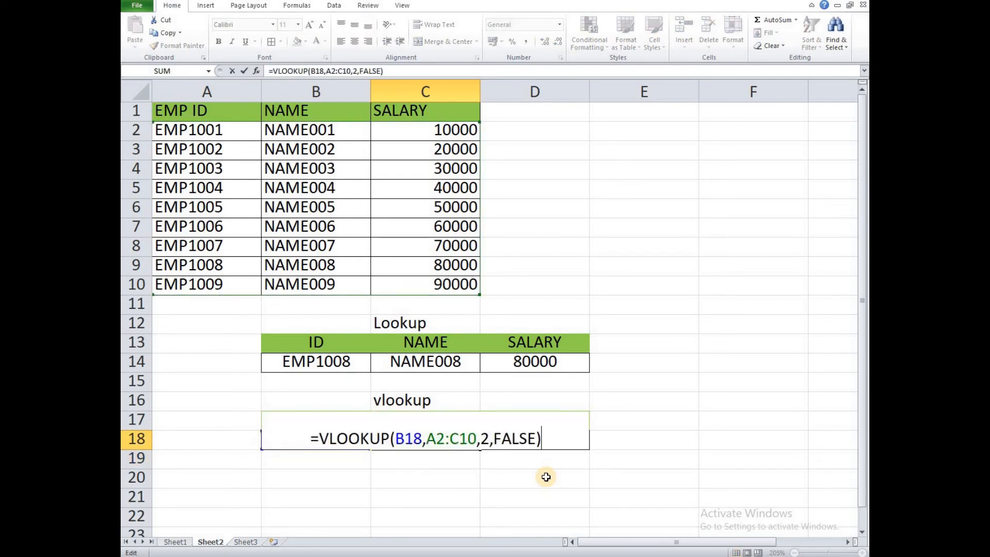
key("Return")
key("Up")
key("ctrl+c")
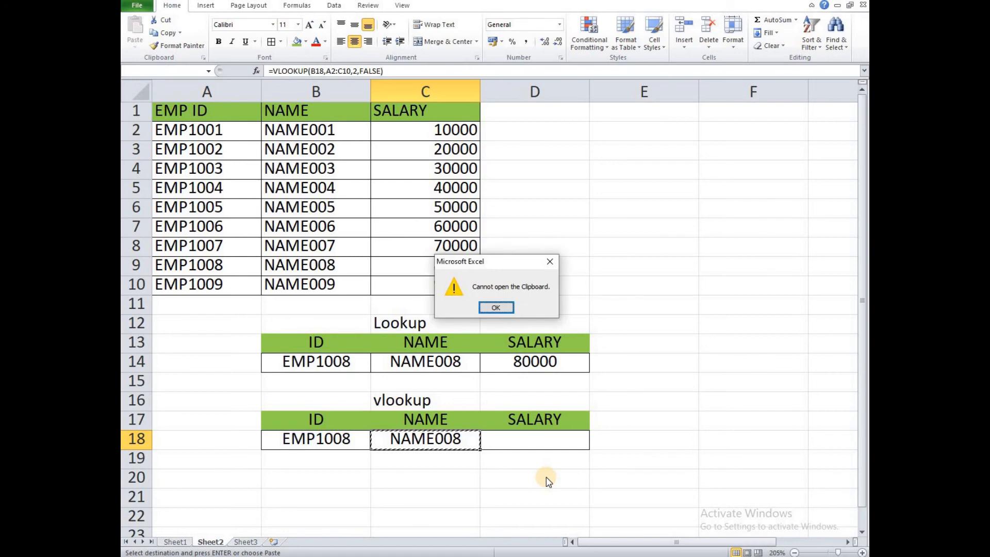
left_click(496, 308)
Start a VLOOKUP formula in D18 under the SALARY heading with lookup value B18 and table array A2:C10
left_click(522, 437)
key("Escape")
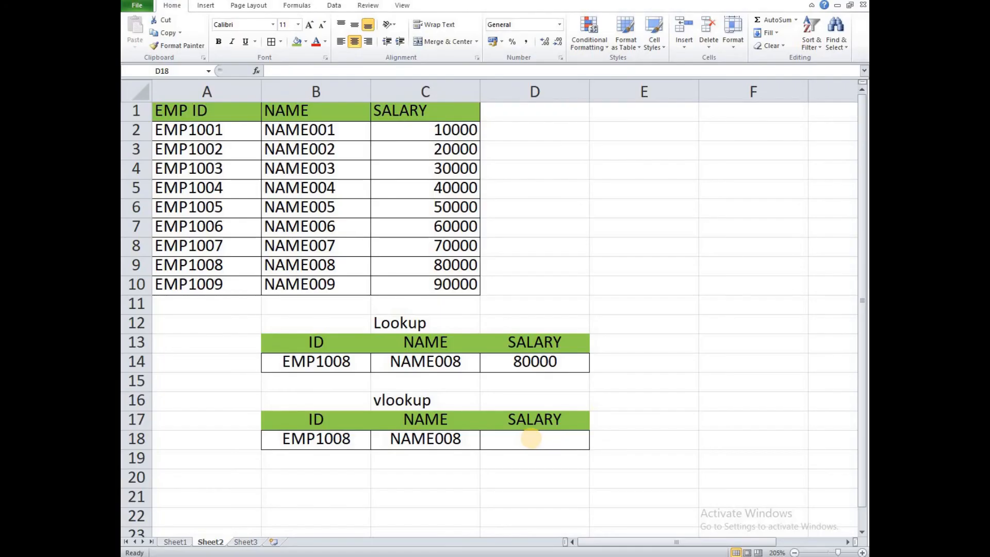
type("=")
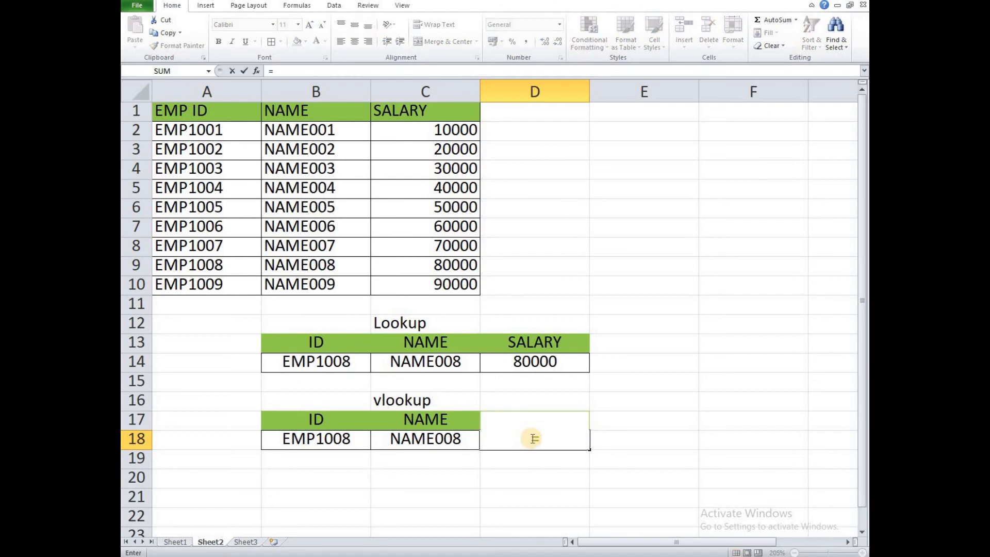
type("vlookup(")
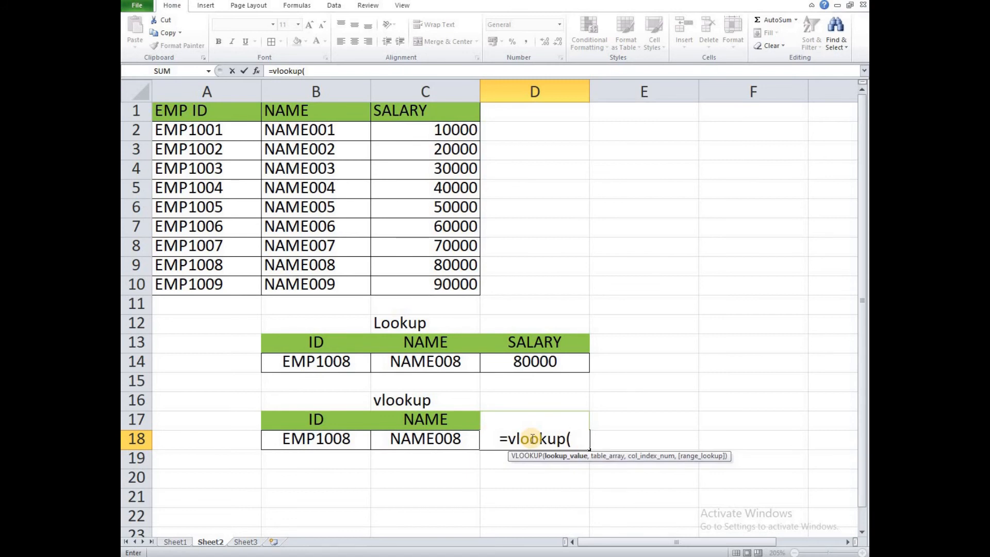
type("b")
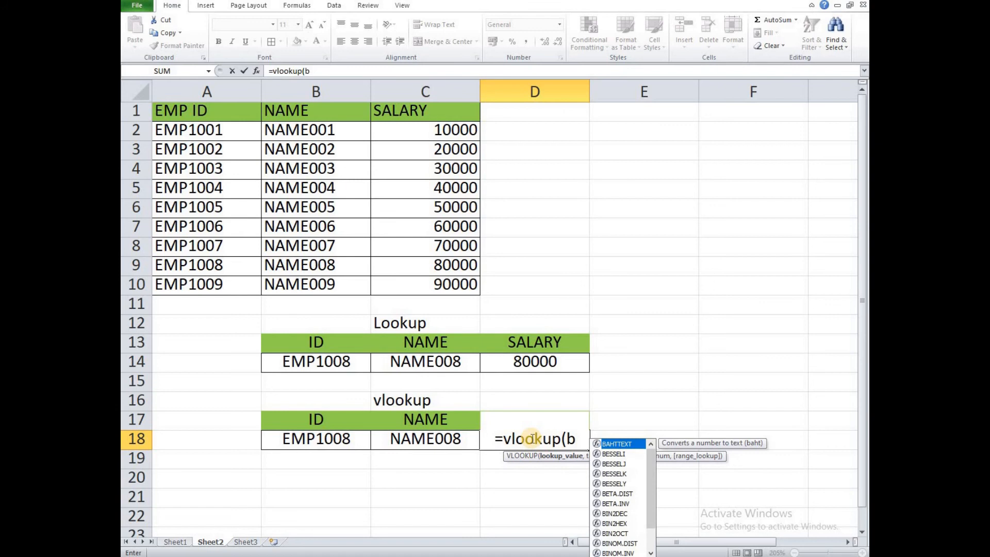
type("18")
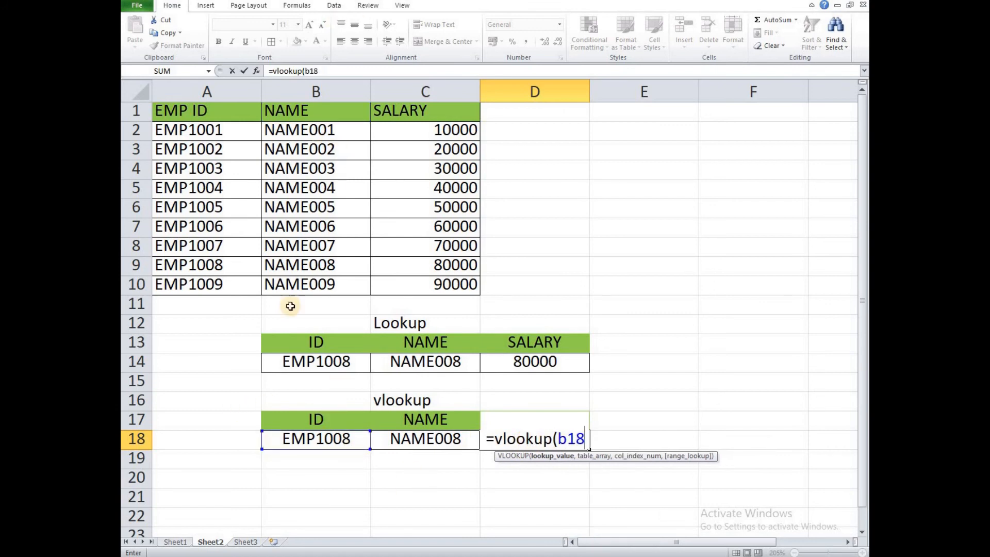
type(",")
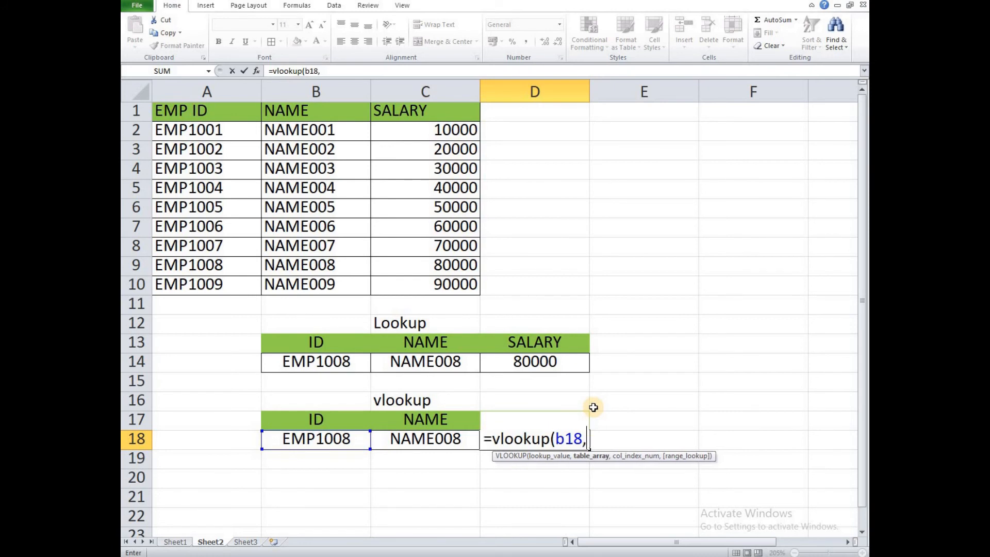
type("A2:")
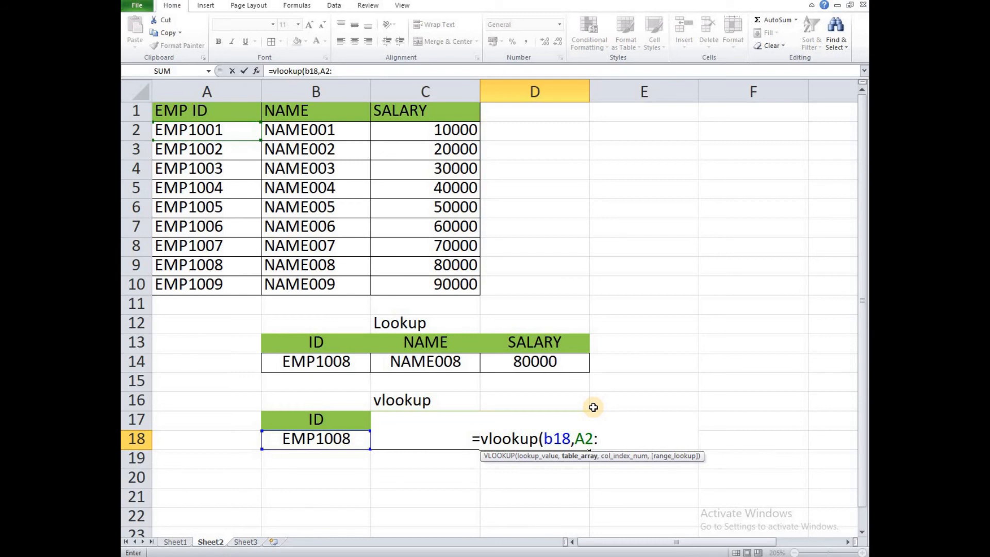
type("c")
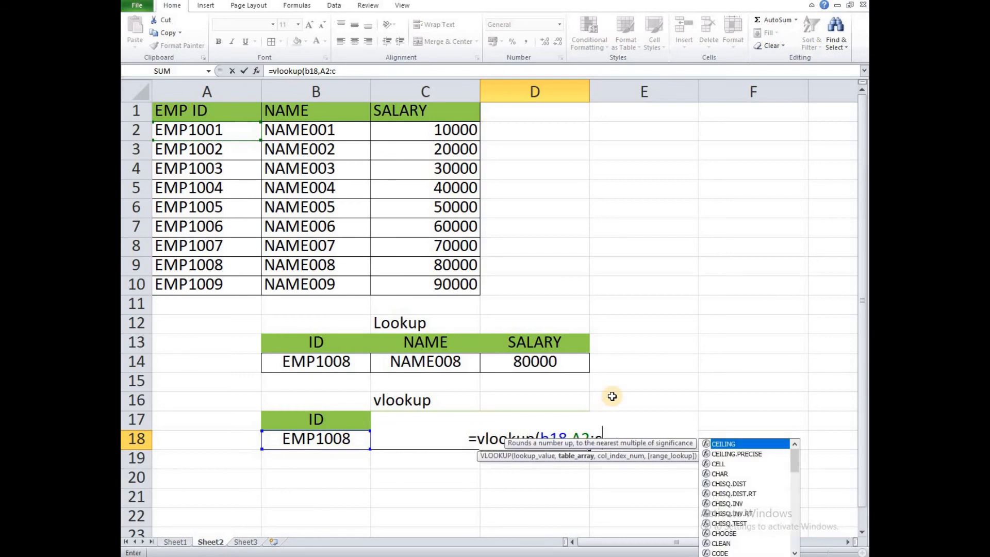
key("BackSpace")
type("C1")
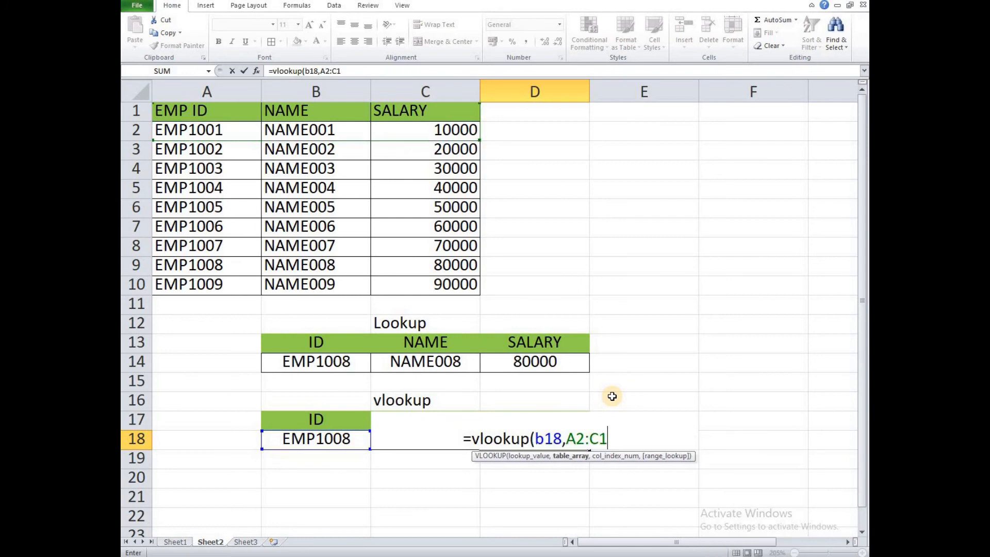
type("0,")
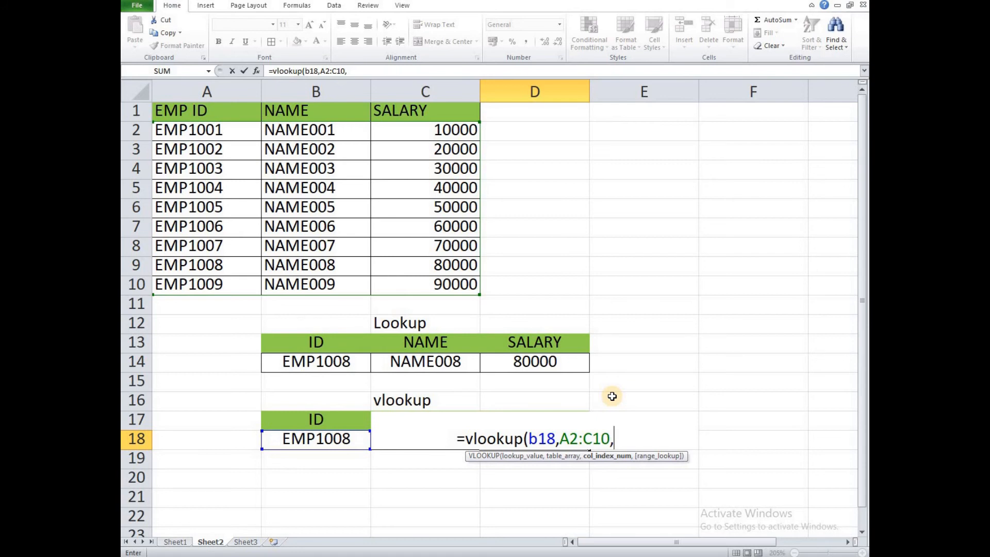
Complete D18's VLOOKUP formula with column index 3 and the exact-match option FALSE
type("2")
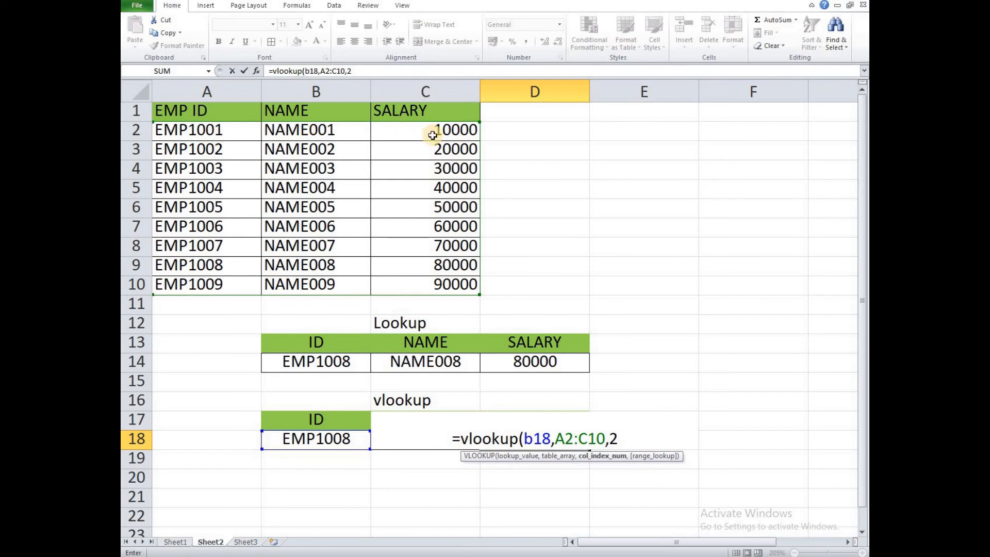
key("BackSpace")
type("3")
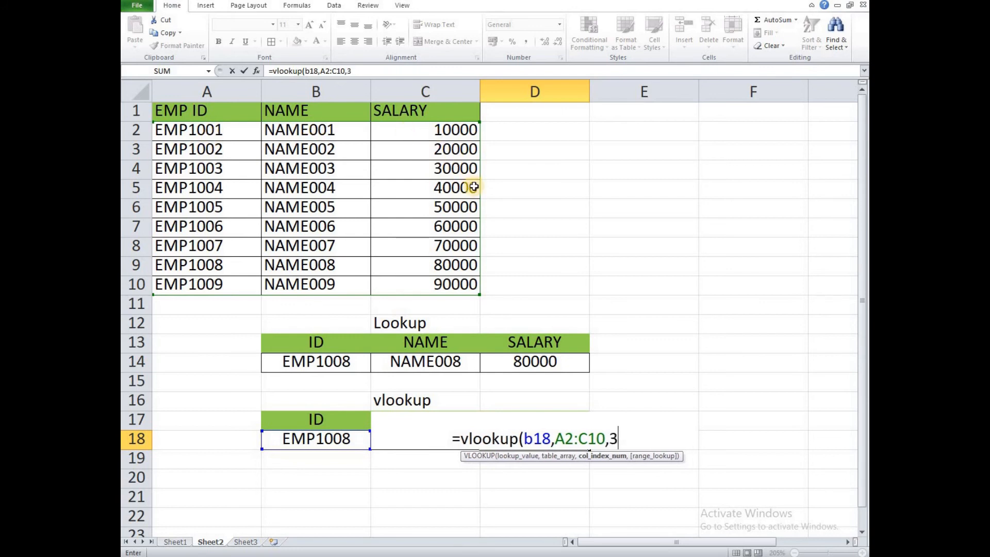
type(",")
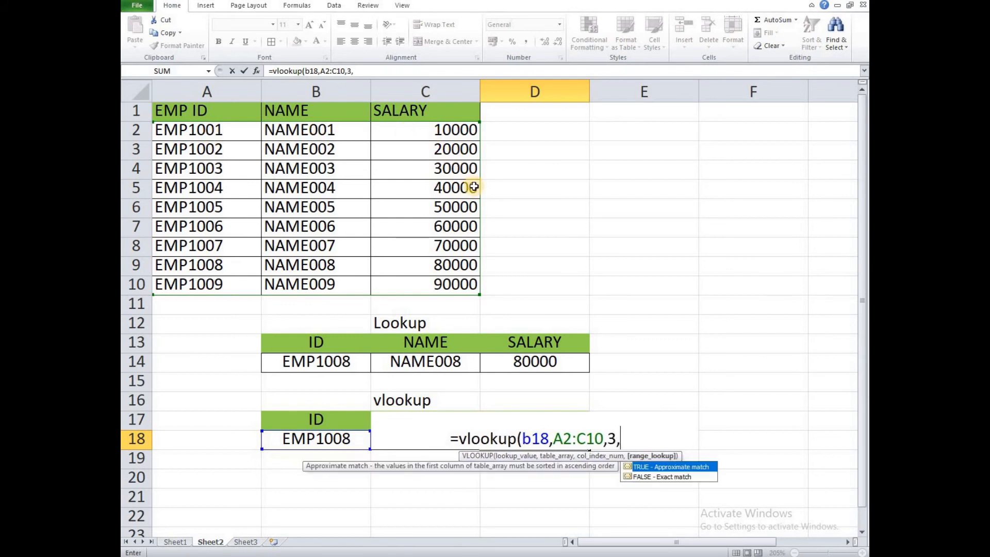
type("F")
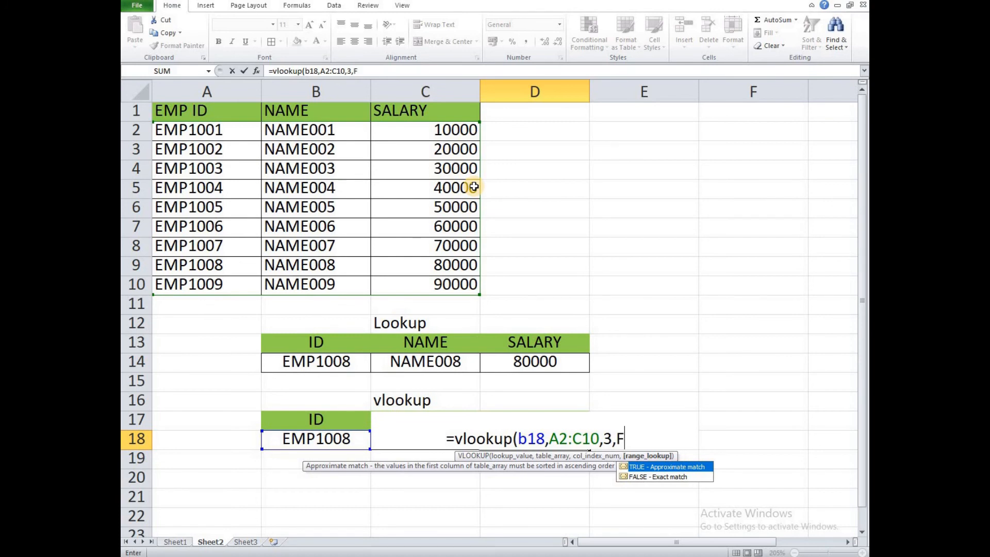
type("alse)")
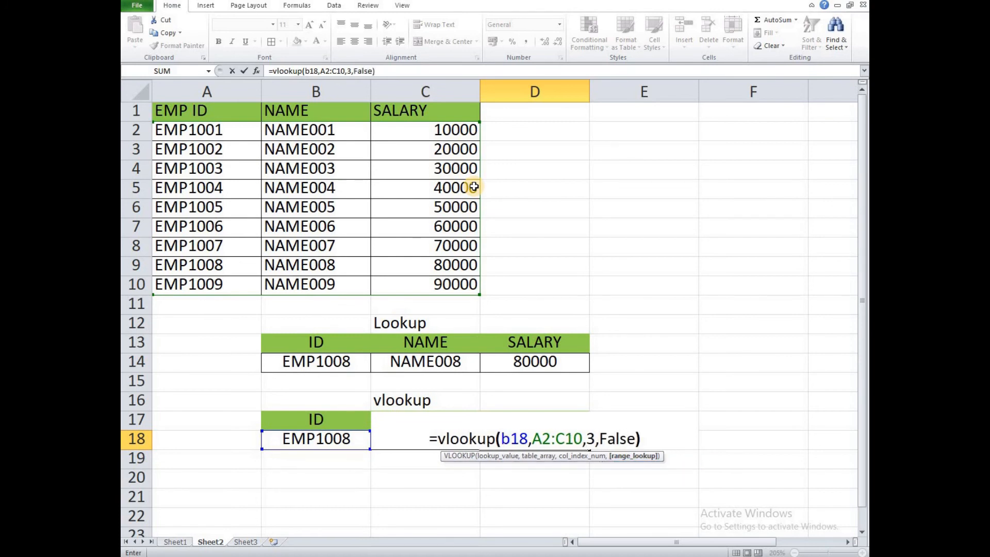
key("Return")
Change the lookup ID in B18 to the employee ID listed in A10
key("Up")
key("Left")
key("Left")
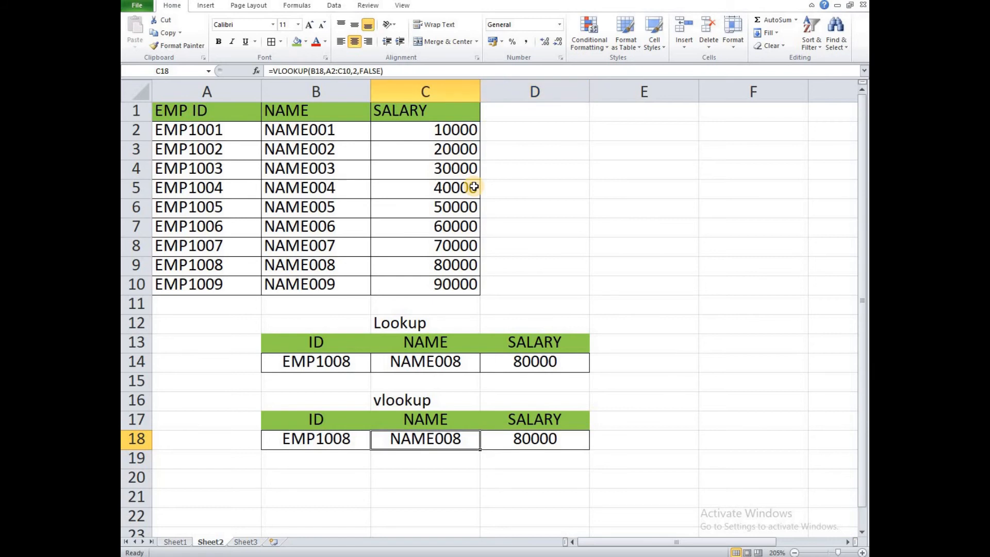
key("F2")
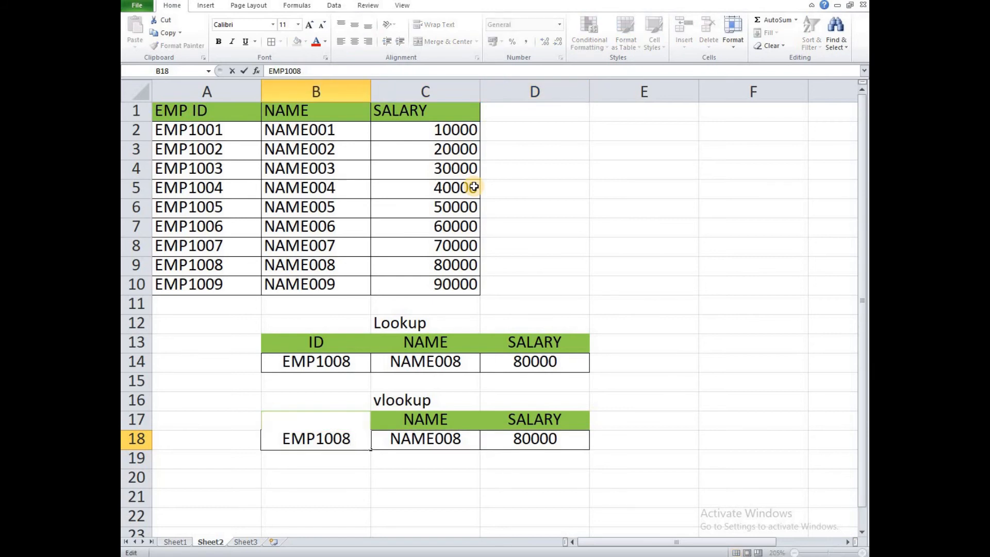
key("BackSpace")
type("9")
key("Return")
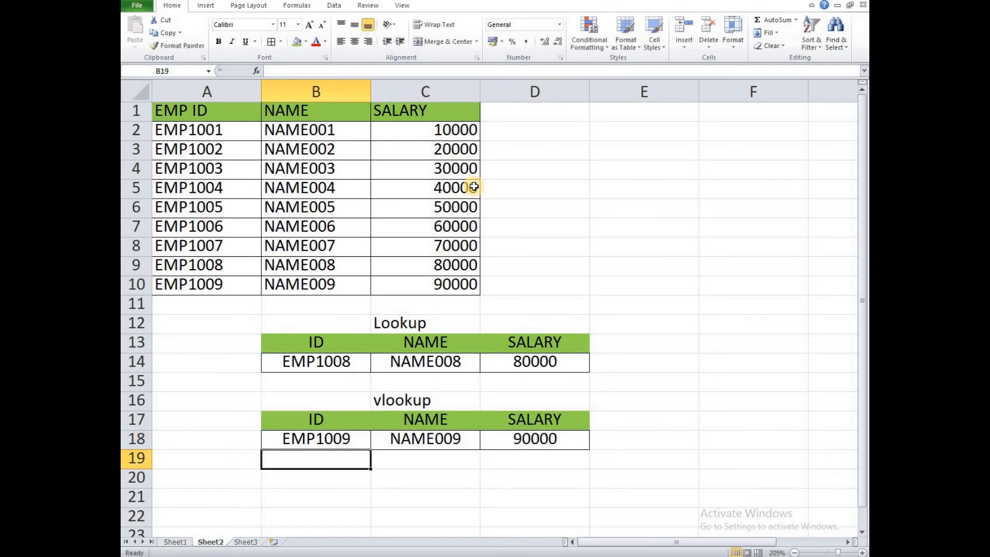
Review the VLOOKUP formula in C18 and the cells it refers to
left_click(446, 442)
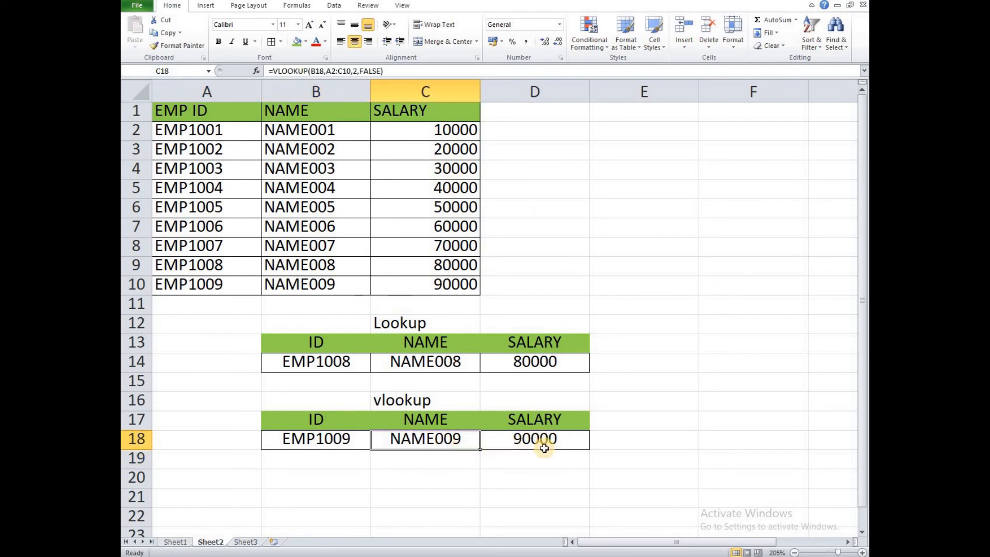
left_click(311, 475)
left_click(430, 447)
double_click(428, 444)
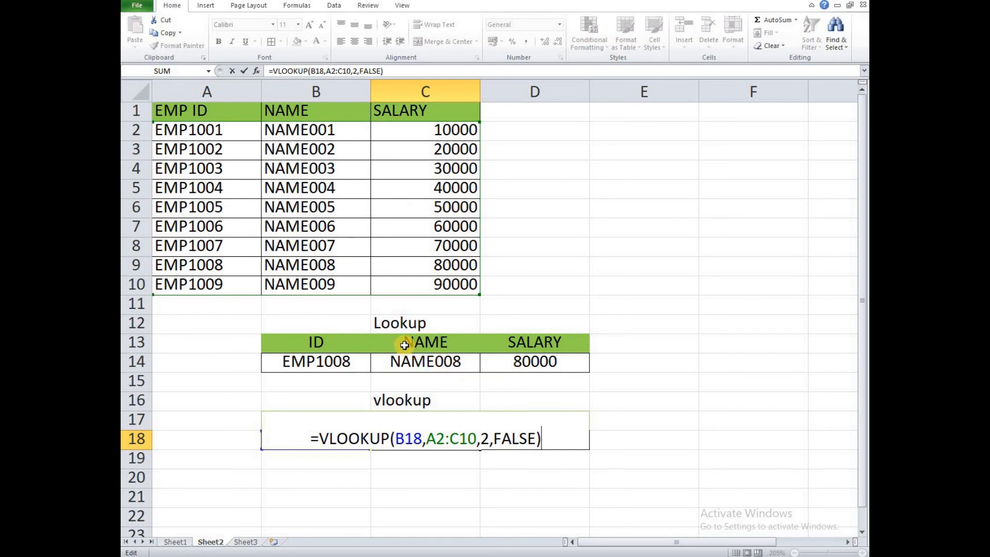
left_click(454, 472)
left_click(438, 443)
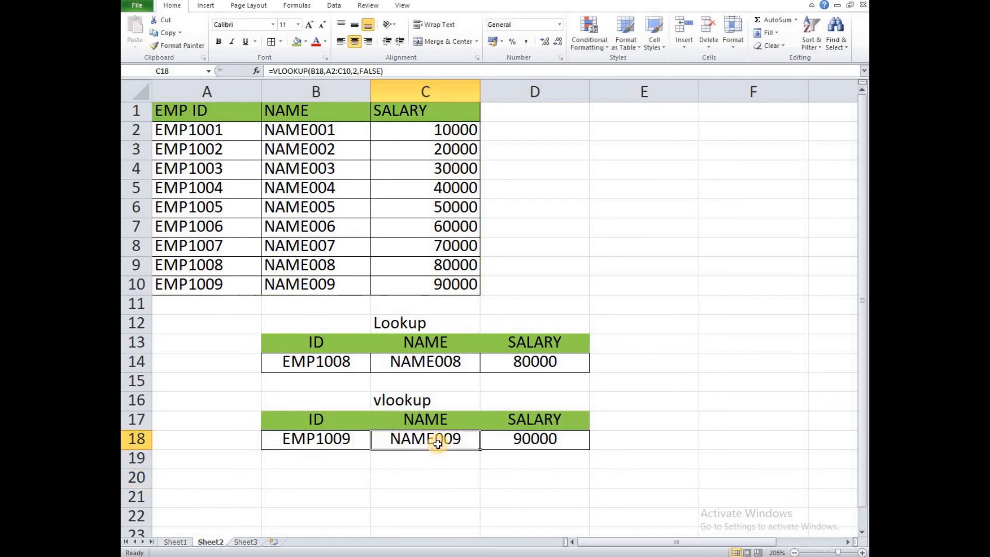
Open C18's VLOOKUP formula once more to check its arguments
double_click(437, 442)
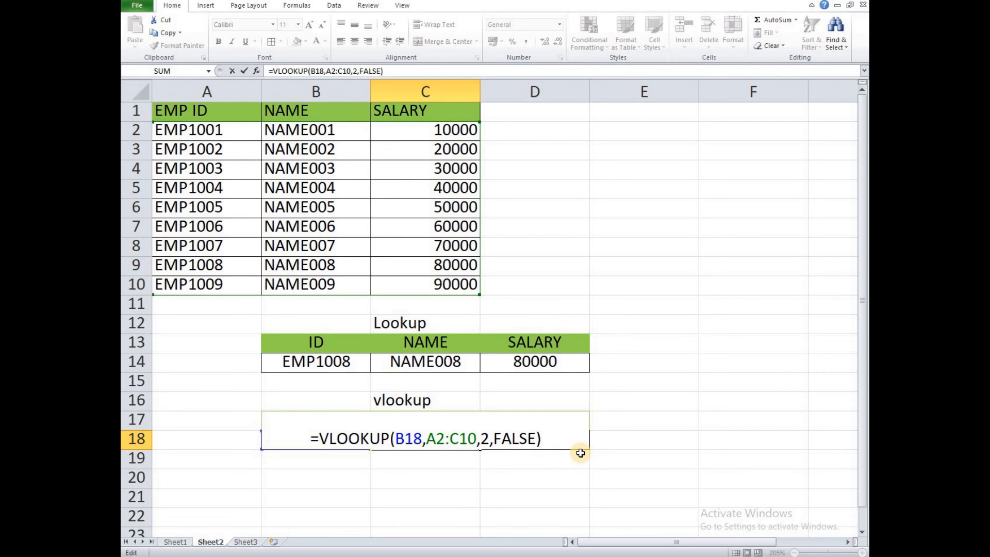
left_click(495, 464)
Place a copy of the ID and NAME block B17:C18 at B20:C21, with the cell under NAME left empty
scroll(384, 474, "down", 2)
left_click(321, 362)
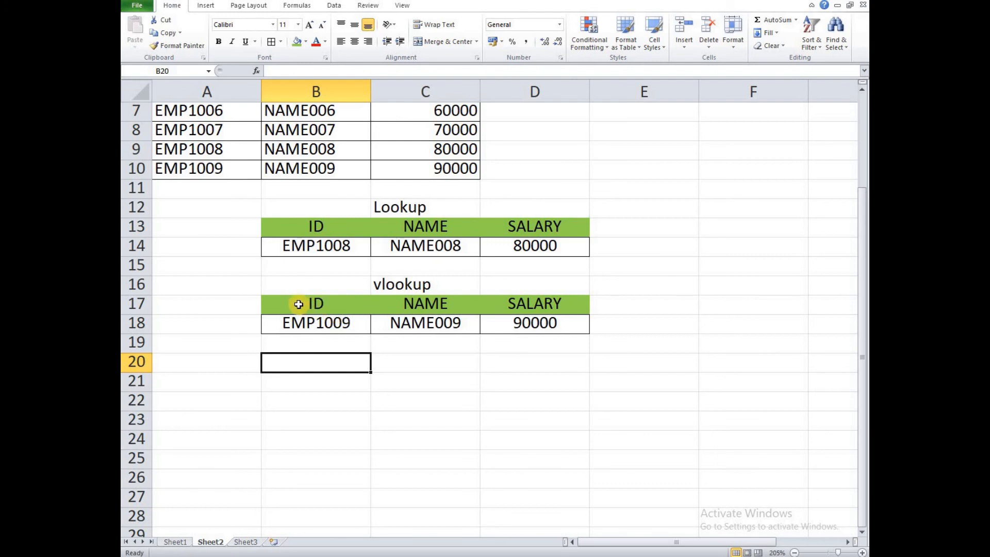
left_click_drag(287, 301, 401, 328)
key("ctrl+c")
left_click(309, 370)
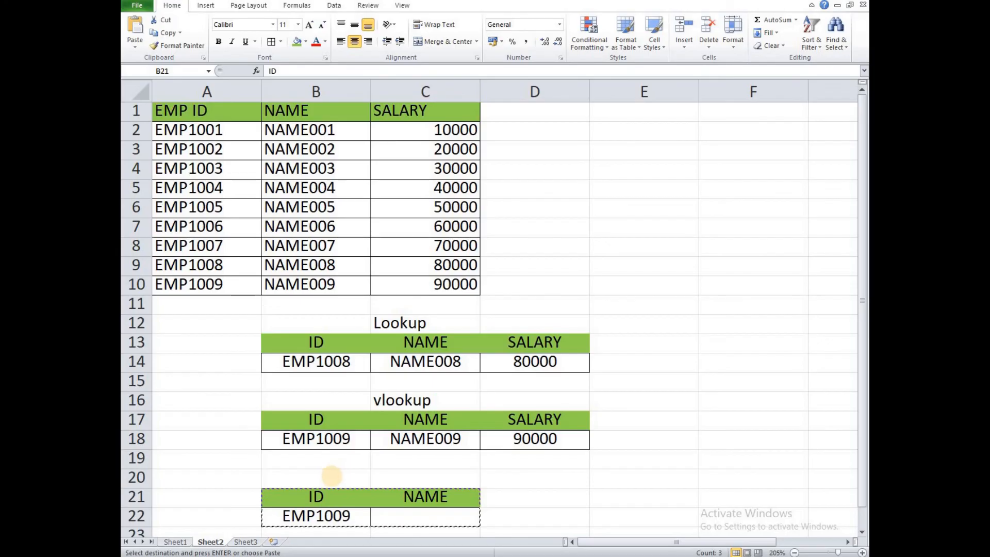
left_click_drag(316, 496, 426, 516)
left_click(311, 475)
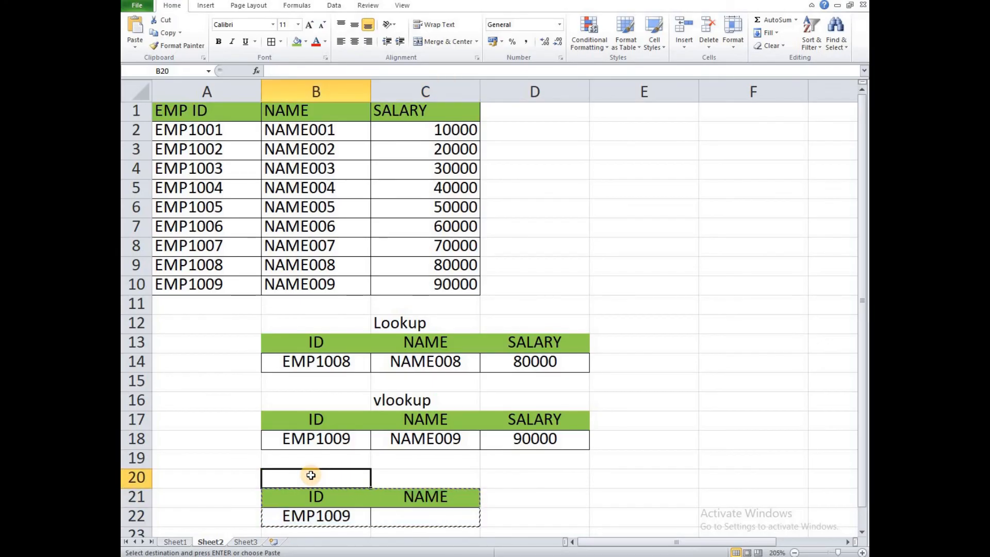
key("ctrl+v")
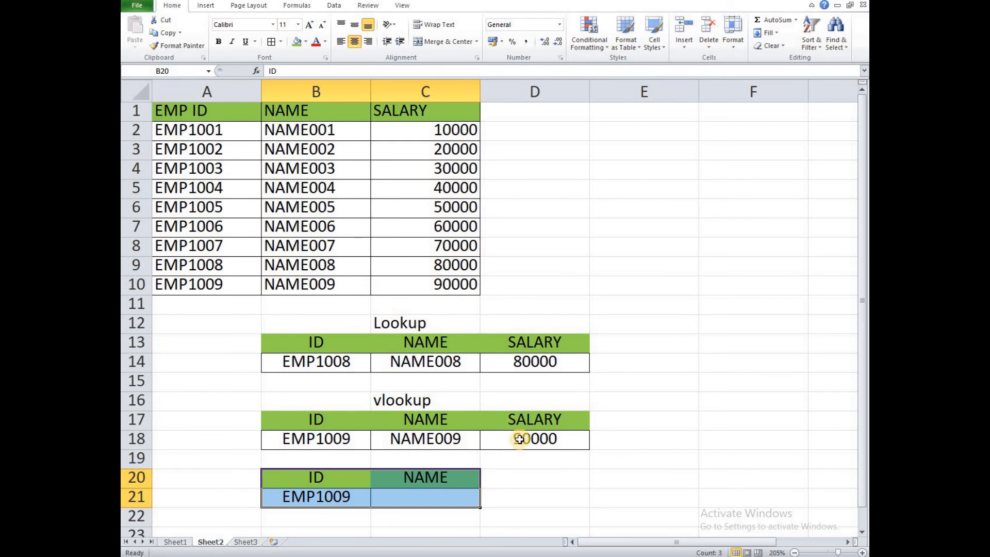
Start an IF formula in C21 under the NAME heading of the copied block
left_click(427, 499)
type("=")
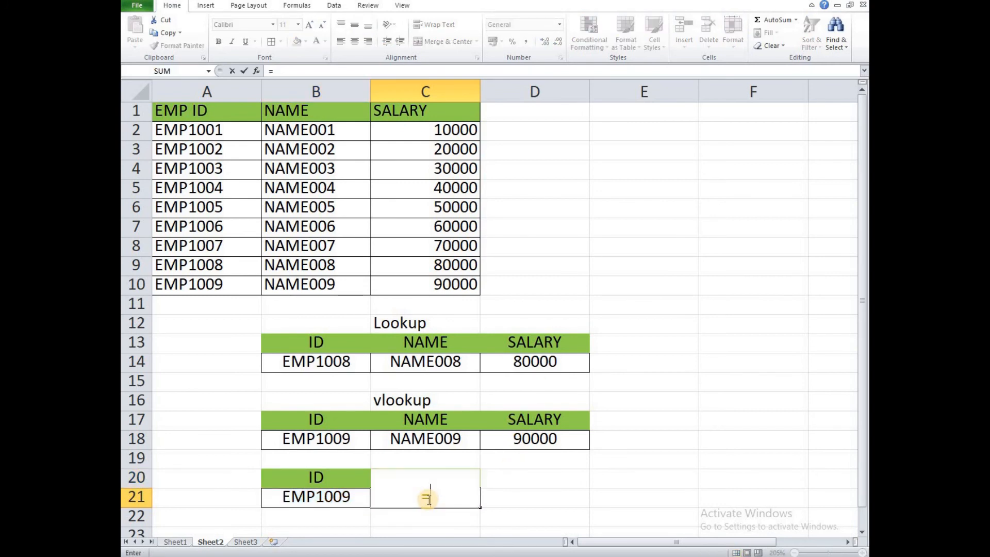
type("if")
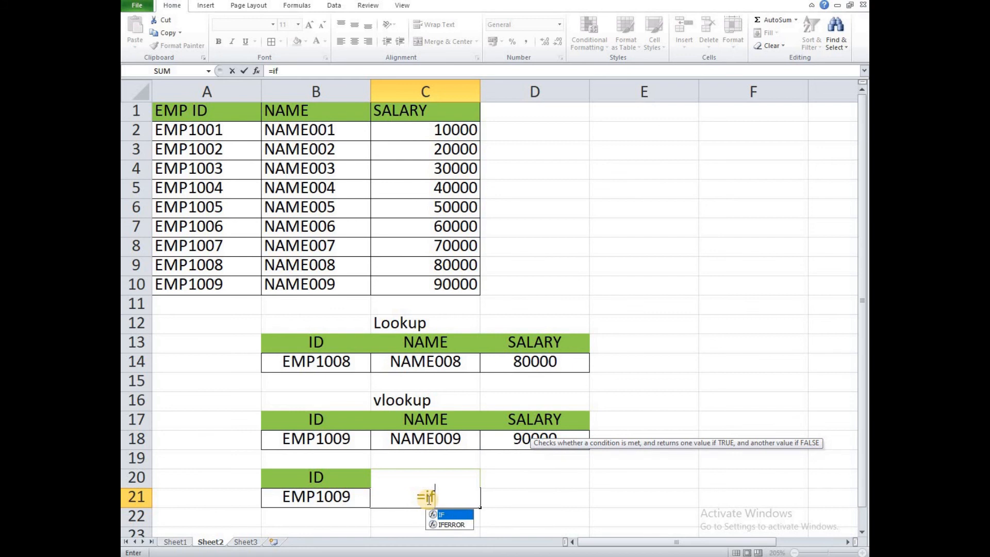
type("()")
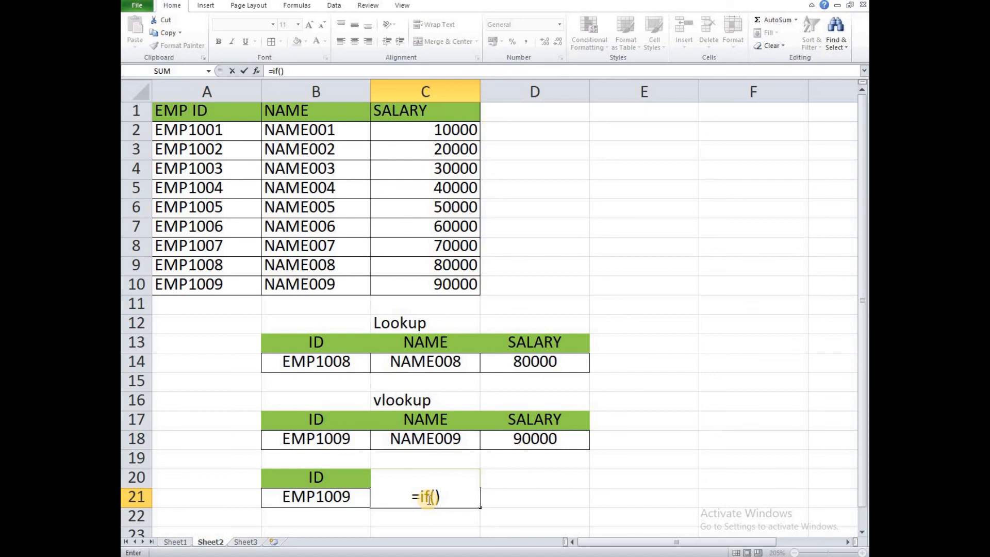
key("Return")
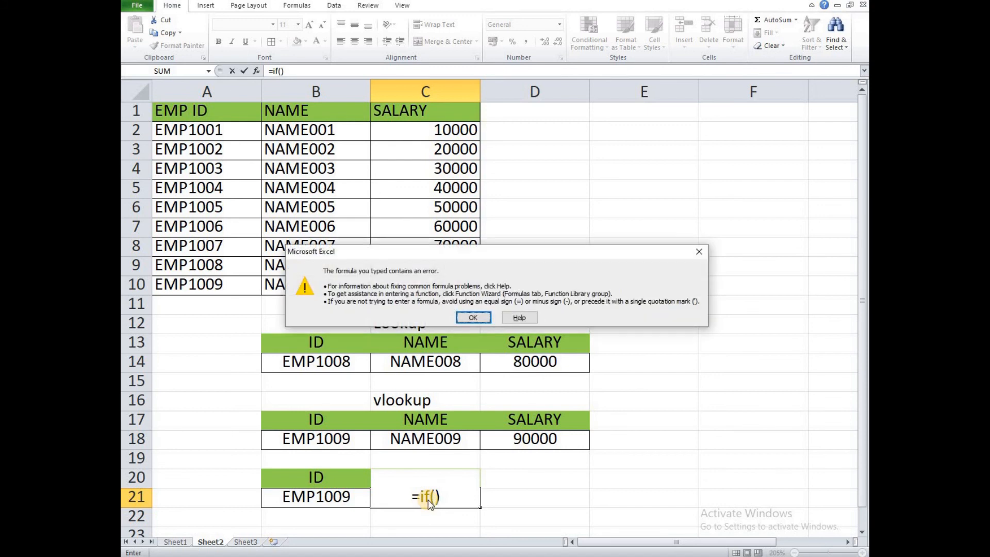
left_click(700, 251)
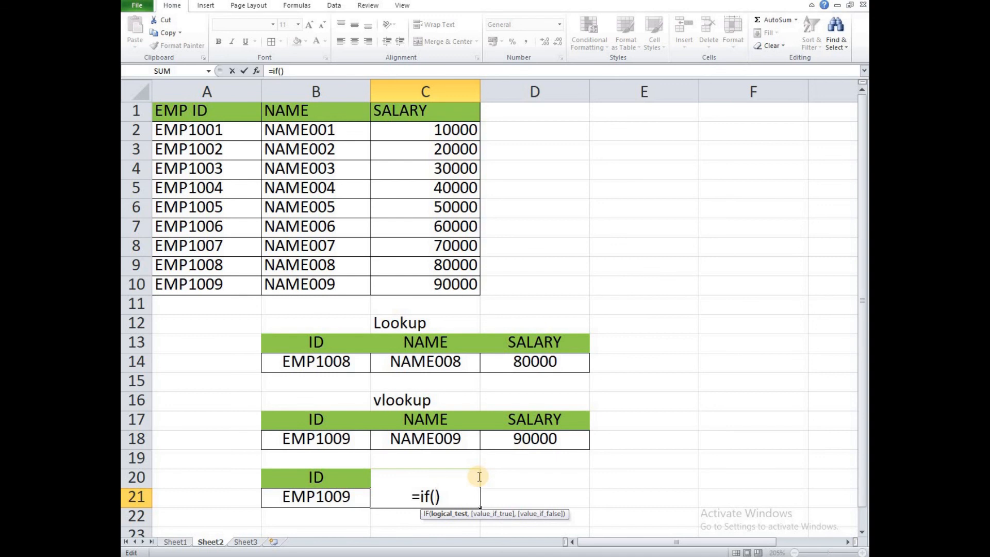
type("B21")
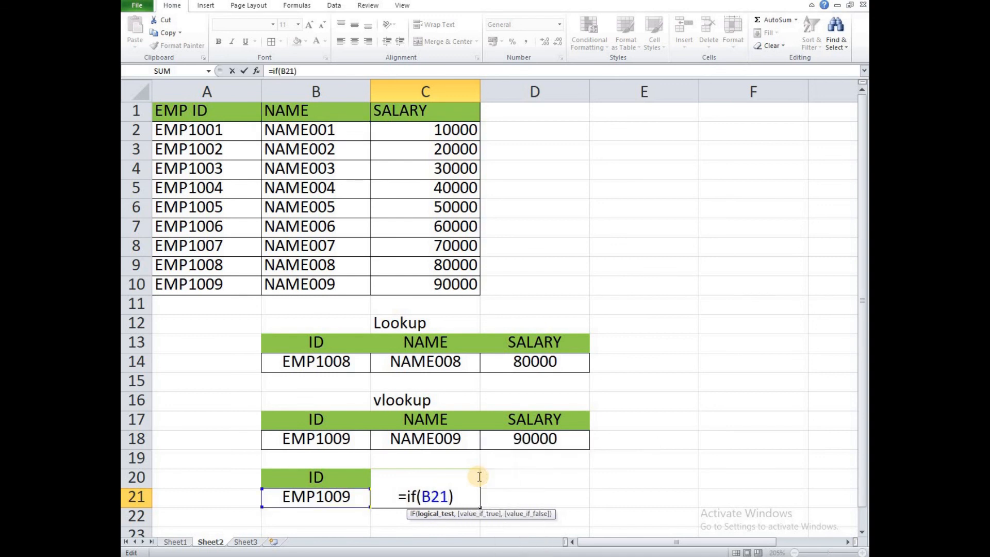
key("BackSpace")
key("BackSpace")
key("BackSpace")
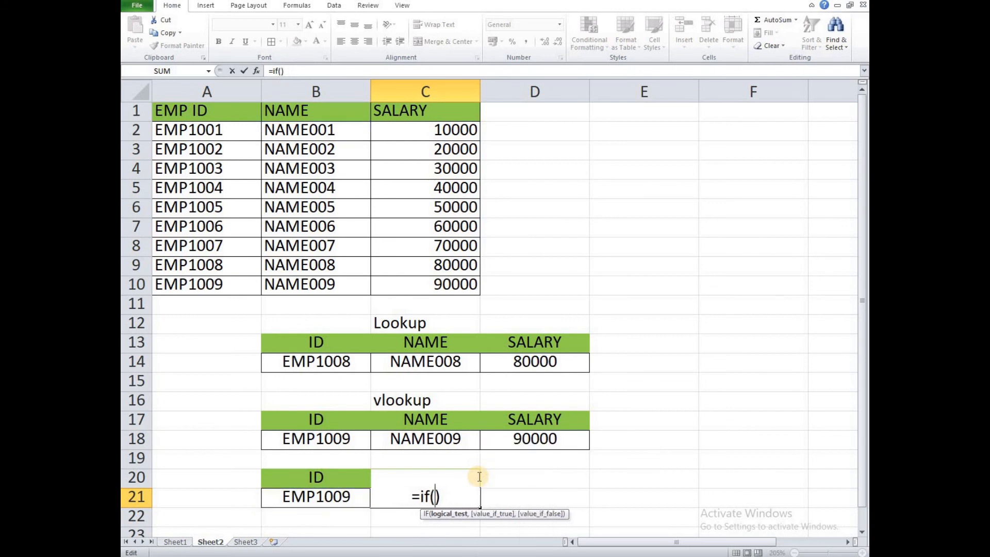
Nest a VLOOKUP as the logical test of C21's IF formula, with lookup value B21 and table array A2:C10
type("vlook")
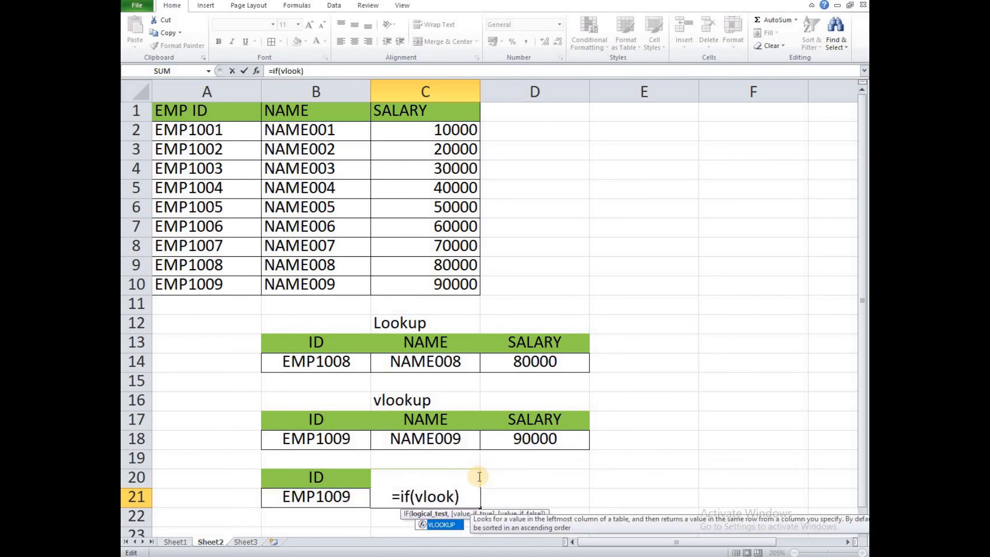
type("up(")
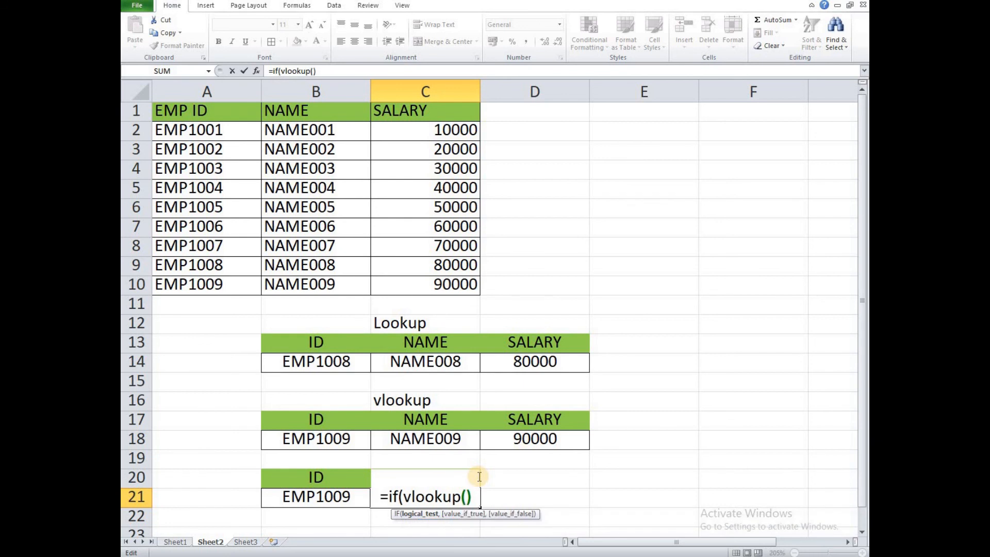
type(")")
key("Left")
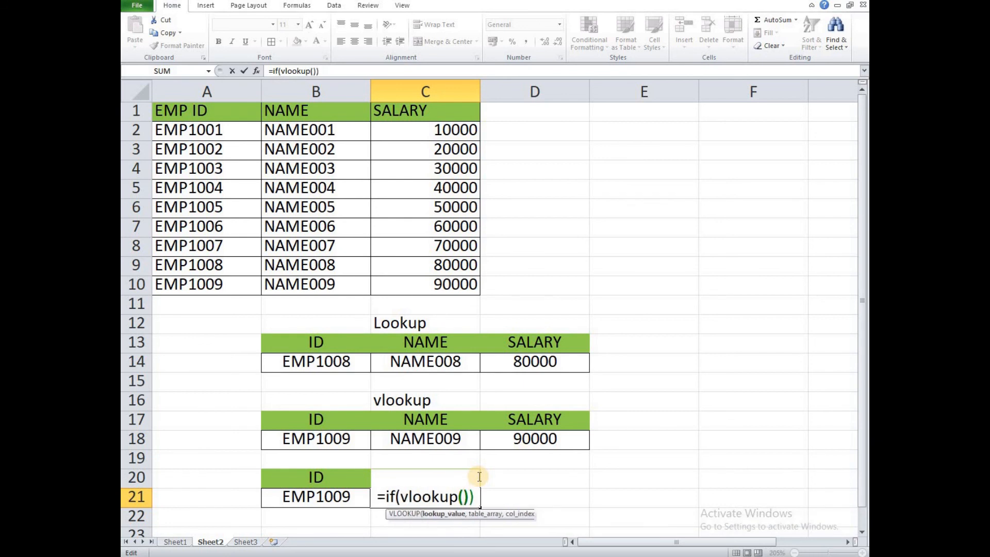
type("B")
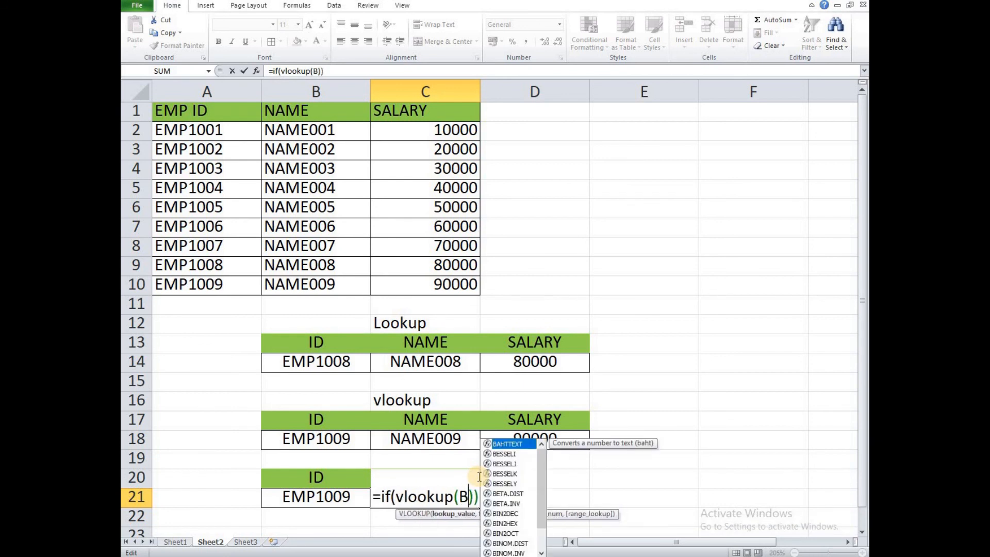
type("21")
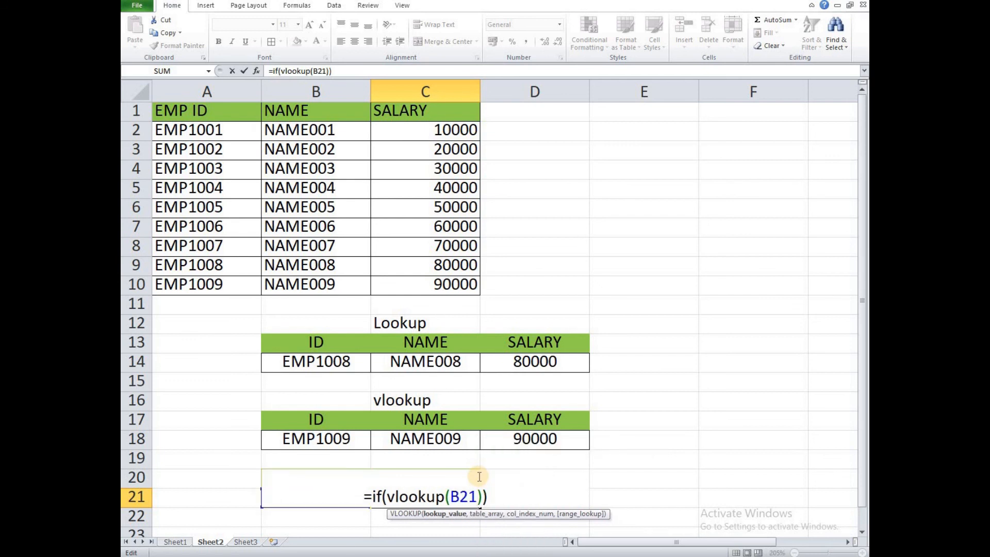
type(",A2:c")
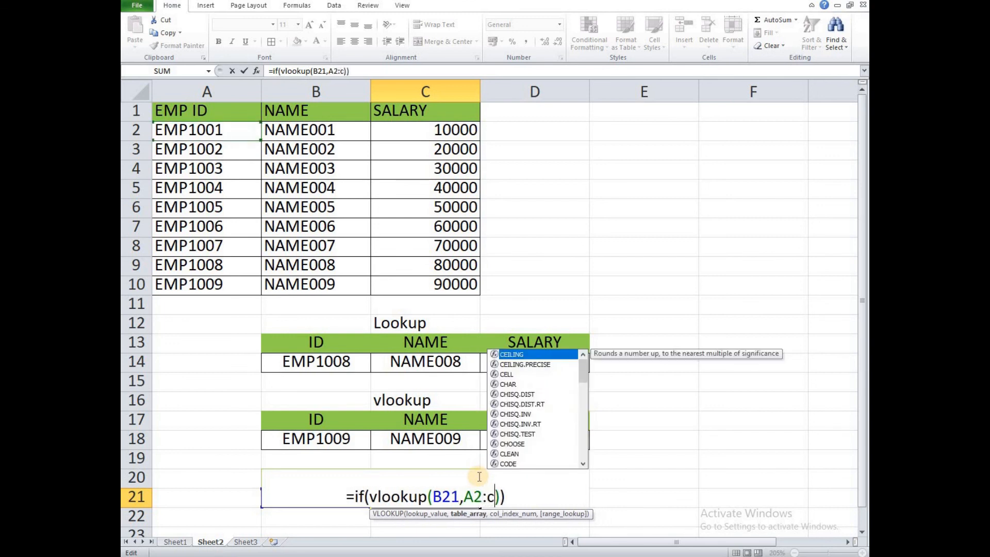
type("10")
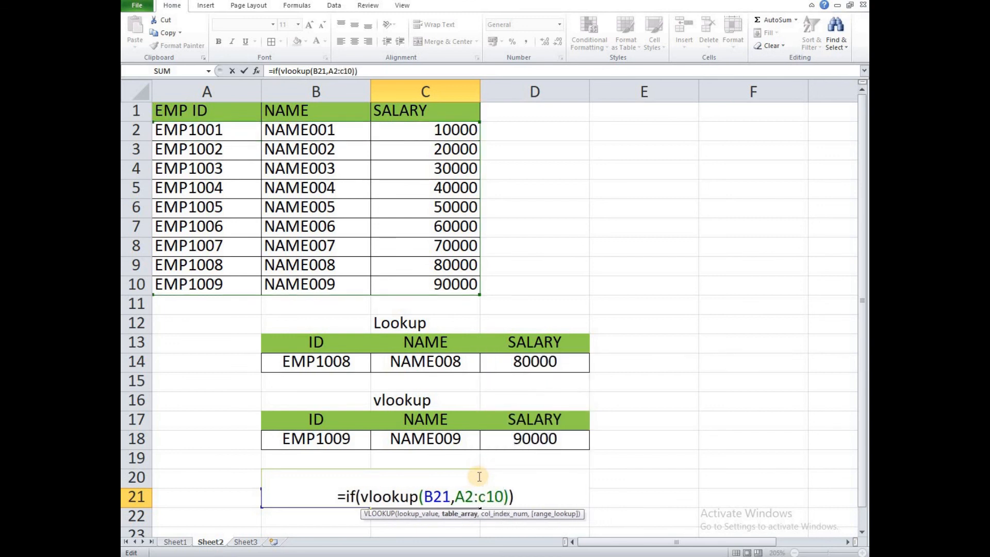
Give the nested VLOOKUP column index 1 and range lookup FALSE, and compare its result with B21
type(",")
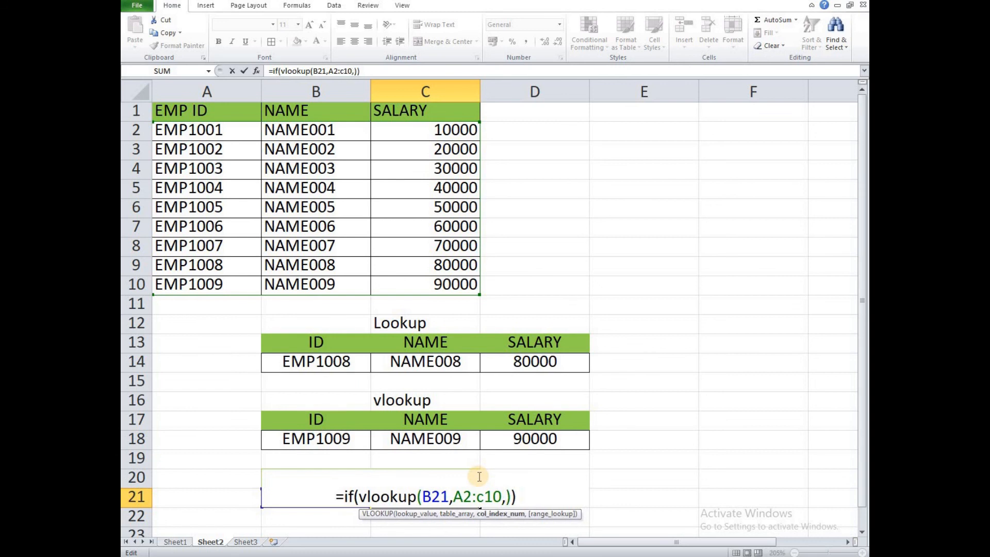
type("1")
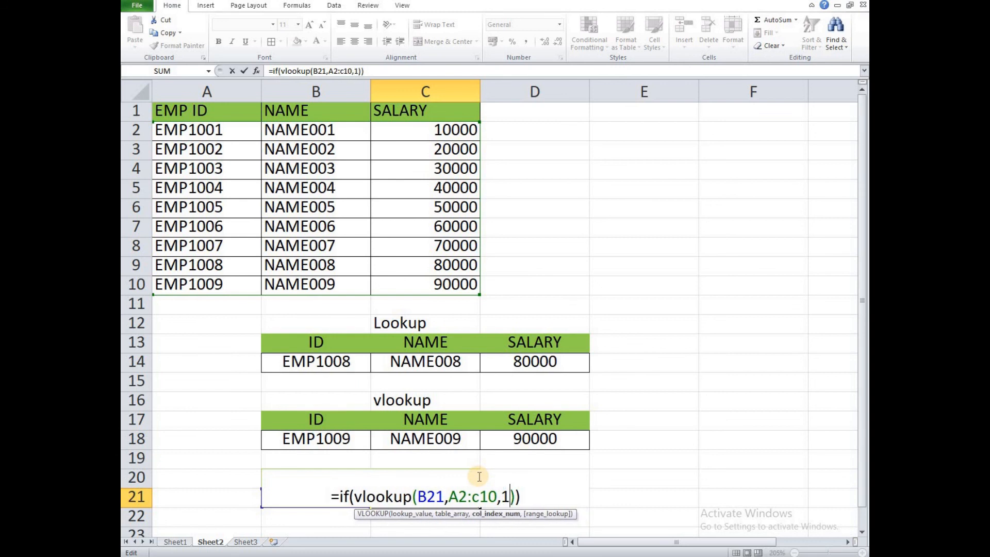
type(",Fa")
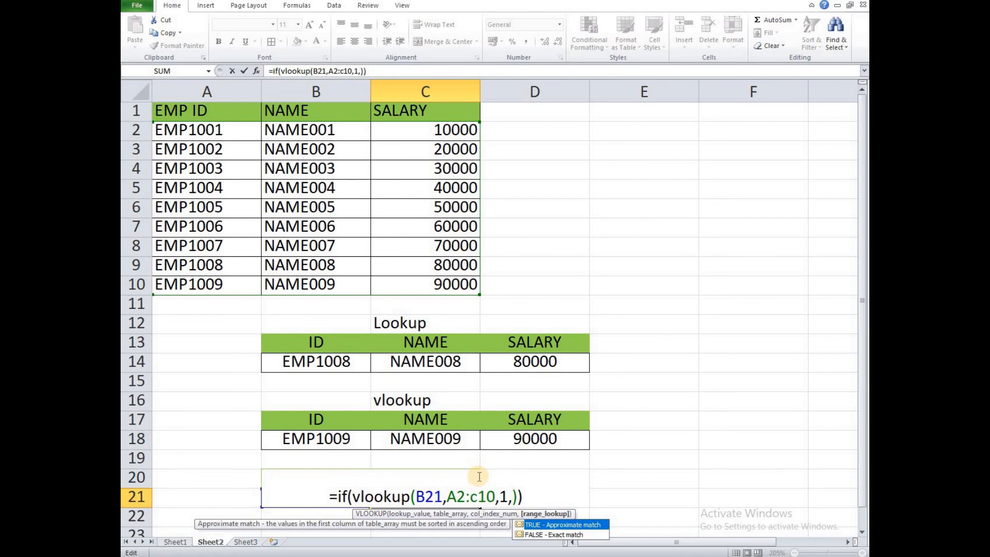
type("lse")
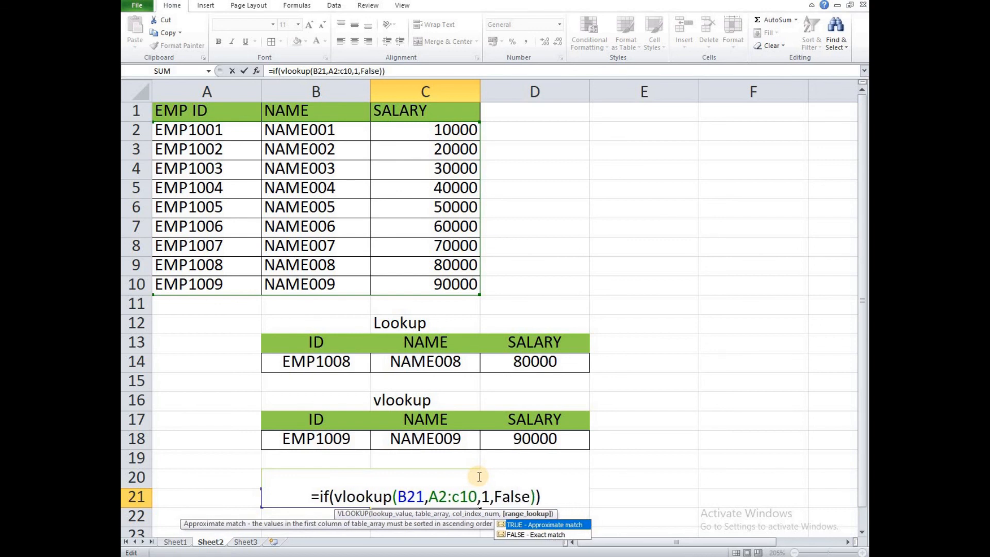
key("Right")
type("=")
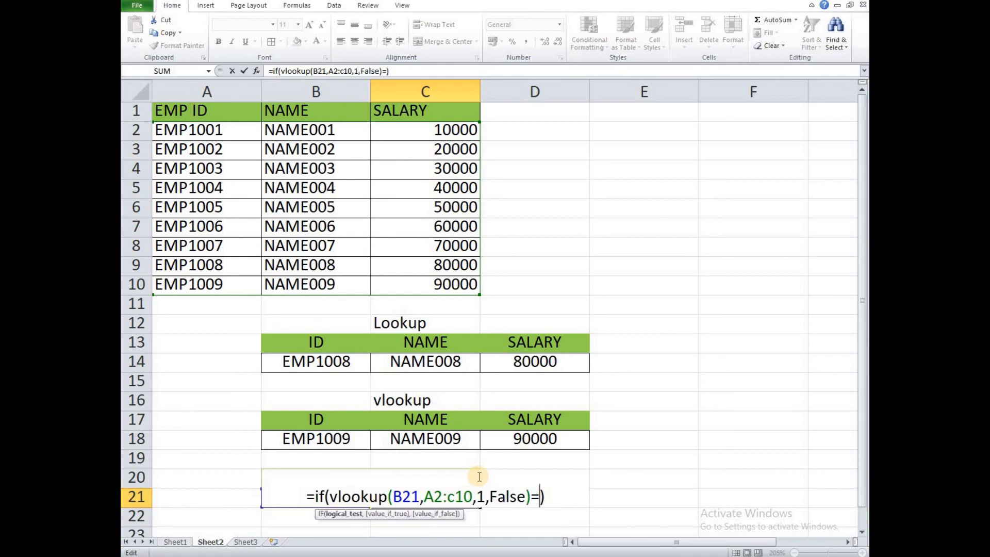
type("B21")
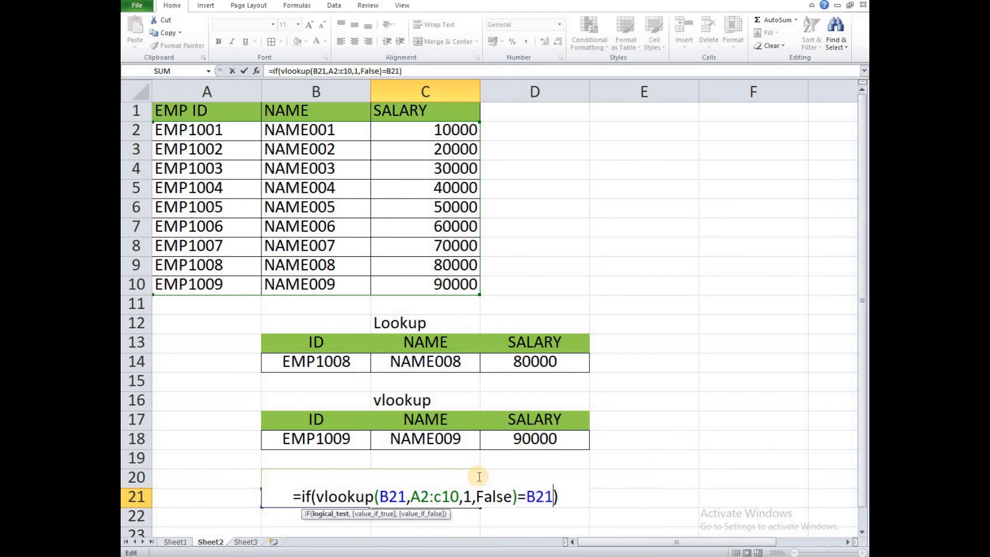
Complete C21's IF formula with "Found" as the true value and "Not found" as the false value
type(", \"Fo\"")
key("Left")
type("Found")
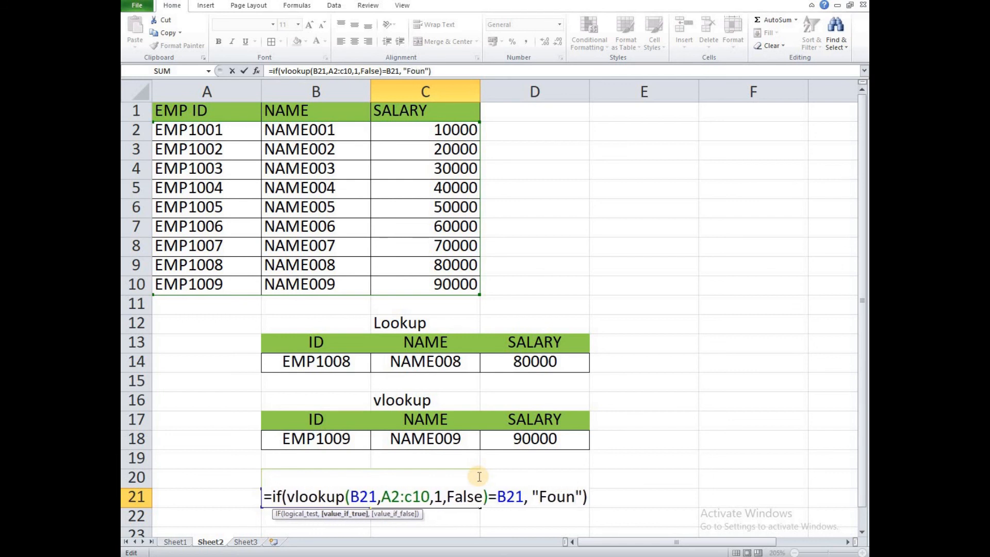
key("Right")
type(", ")
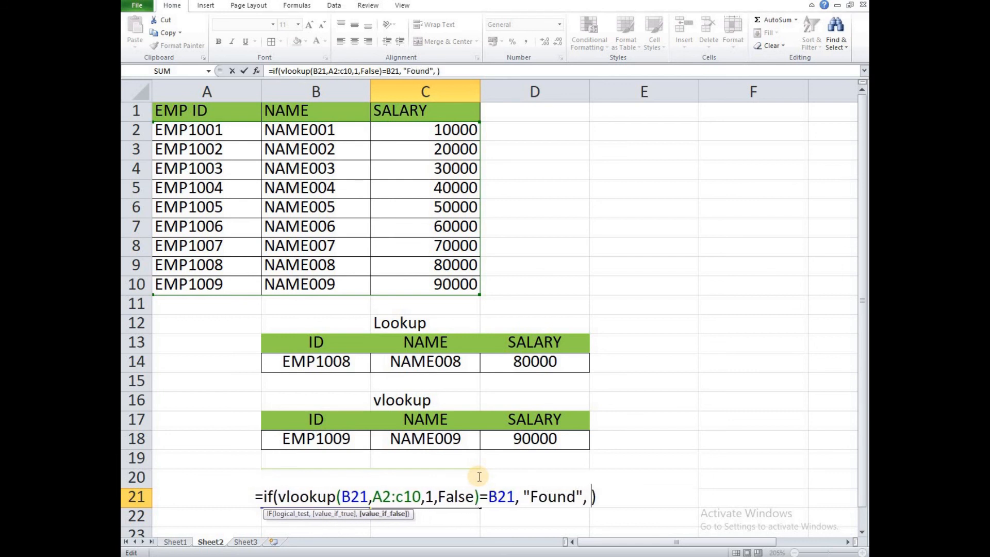
type("\"\"")
key("Left")
type("no")
key("BackSpace")
key("BackSpace")
type("Not found")
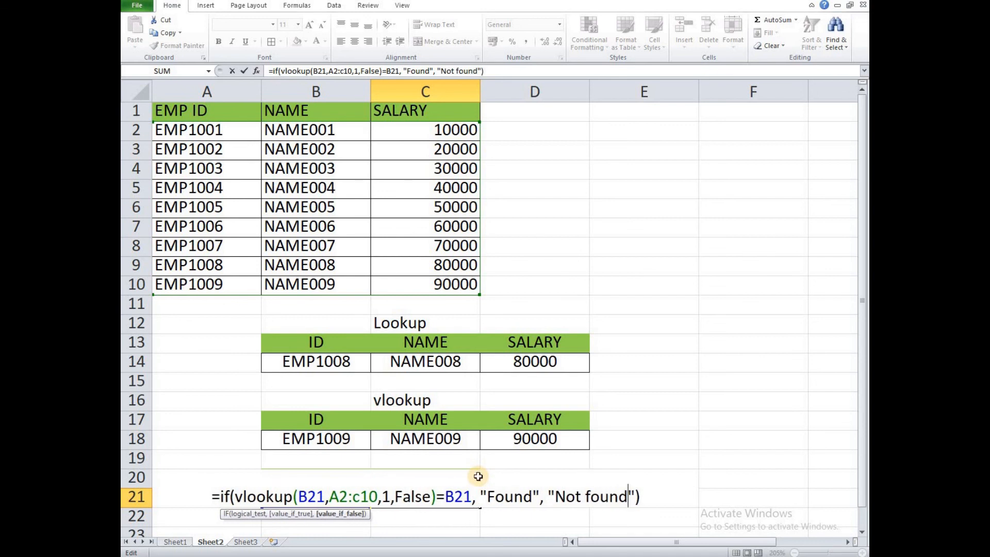
key("Return")
key("Up")
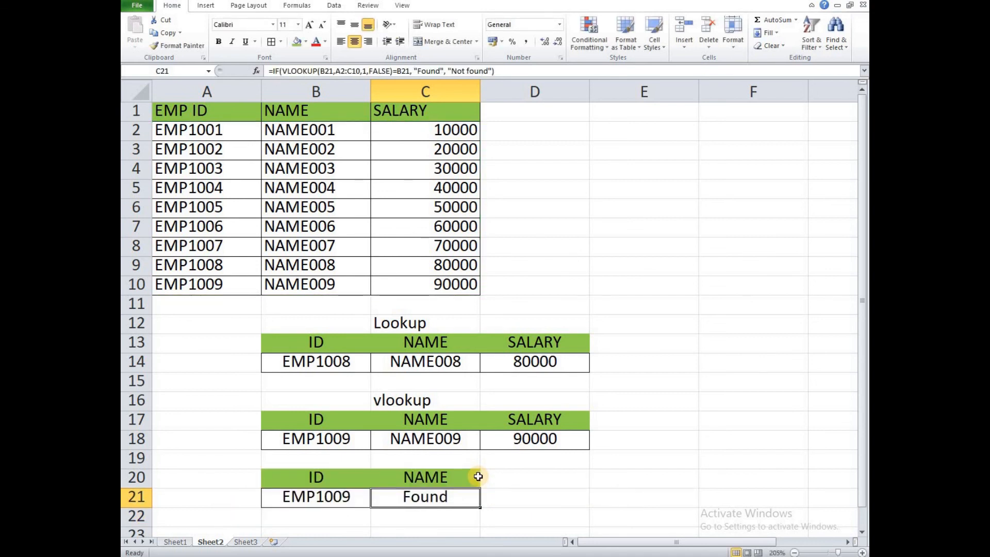
Change the column index of the VLOOKUP nested in C21's IF formula to 2
key("F2")
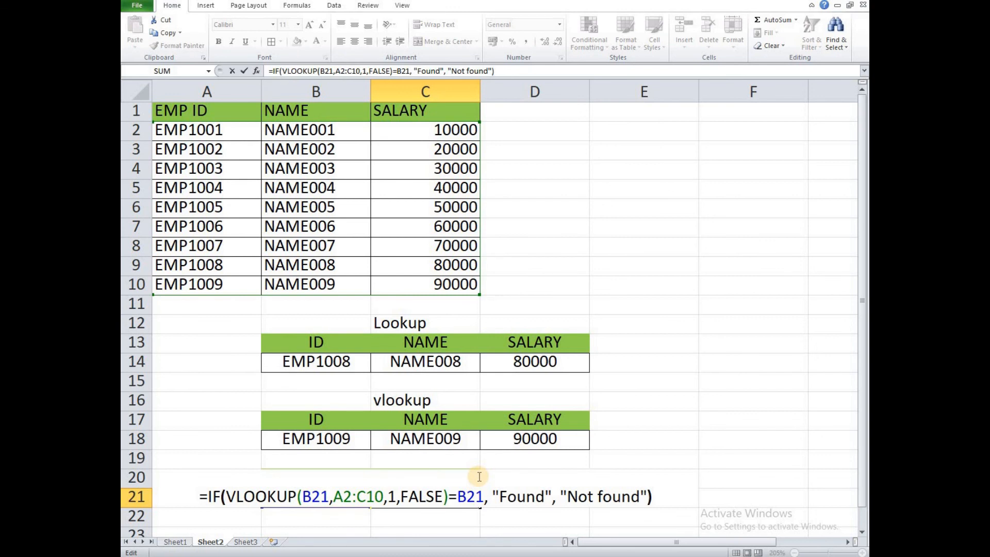
key("Left")
key("Left")
key("Left")
key("Left")
key("Left")
key("Left")
key("Left")
key("Left")
key("Left")
key("Left")
key("Left")
key("Left")
key("Left")
key("Left")
key("Left")
key("Left")
key("Left")
key("Left")
key("Left")
key("Left")
key("Left")
key("Left")
key("Left")
key("Left")
key("Left")
key("Left")
key("Left")
key("Left")
key("Left")
key("Left")
key("Left")
key("Left")
key("Left")
key("Left")
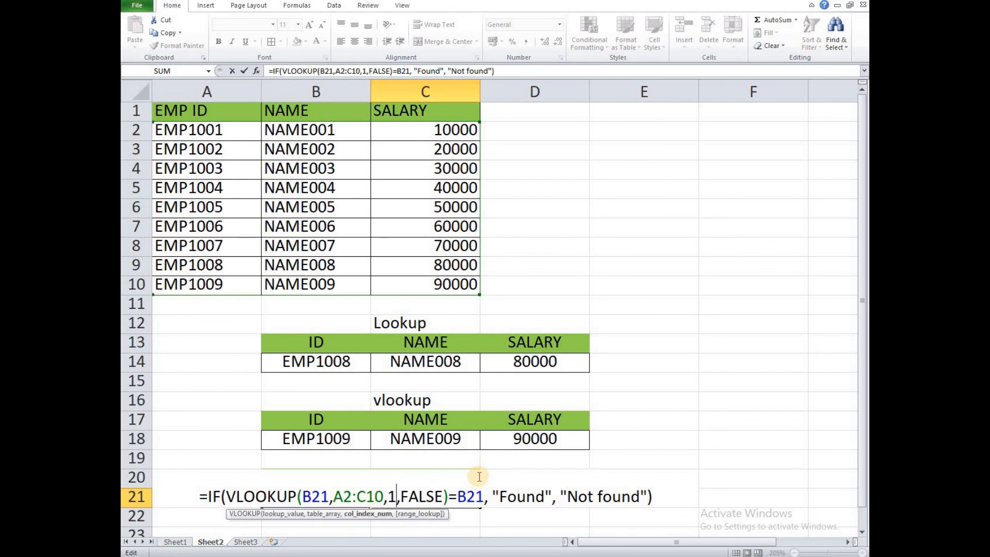
key("BackSpace")
type("2")
key("Return")
key("Up")
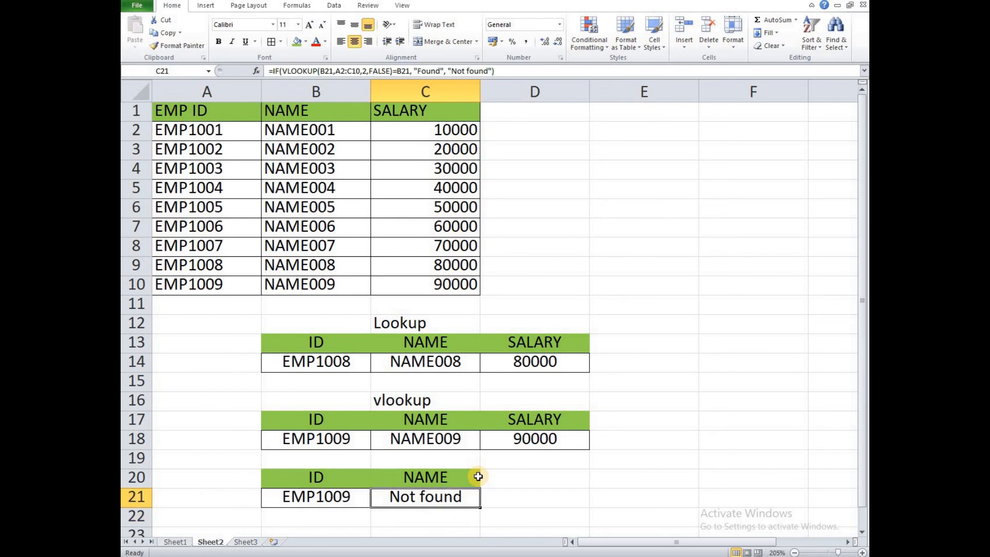
Review the IF formula in C21, the LOOKUP formula in C14 and the VLOOKUP formula in C18
key("F2")
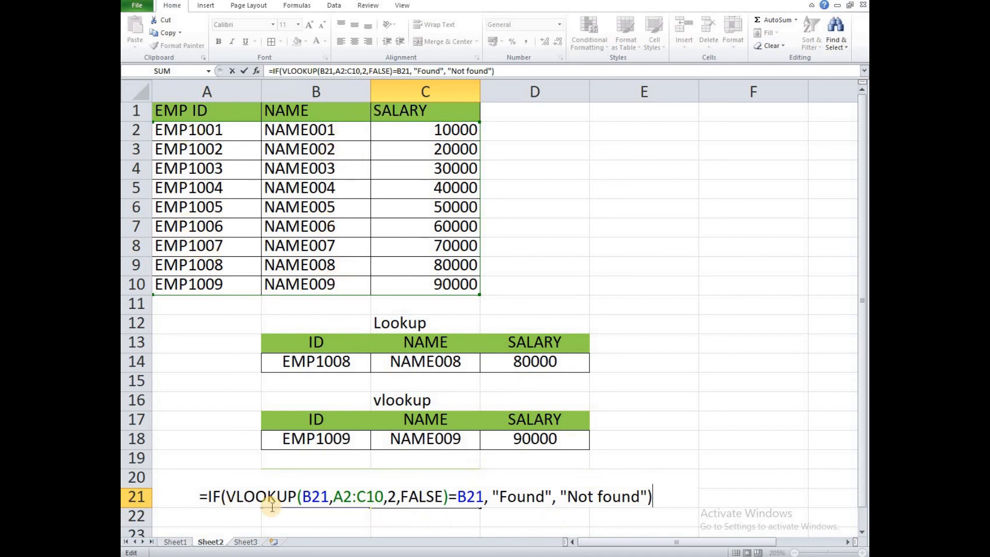
left_click(570, 467)
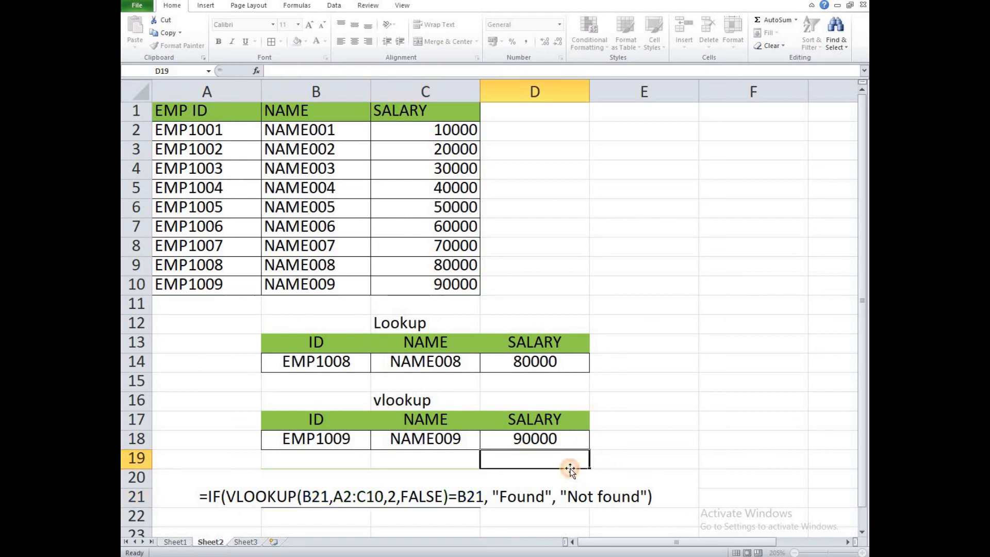
left_click(436, 363)
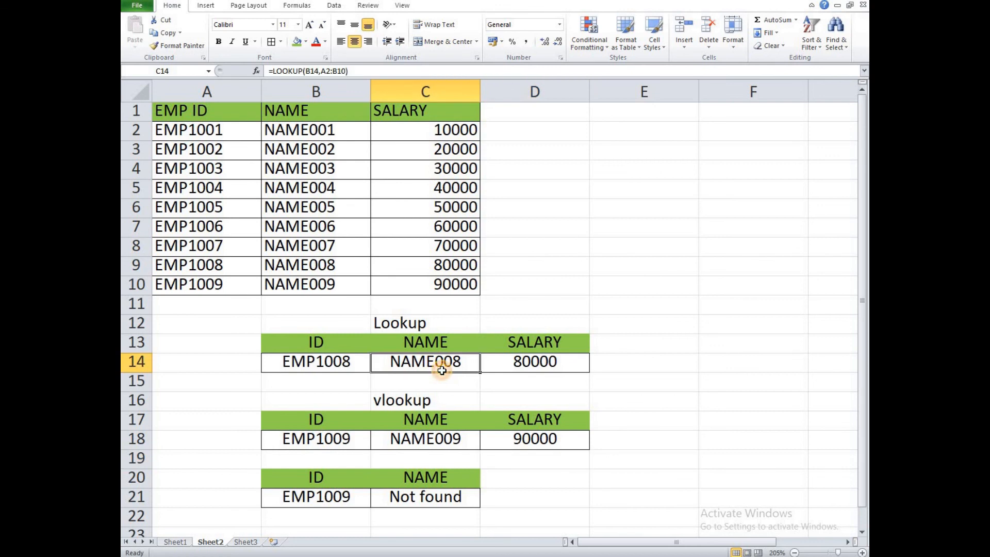
key("F2")
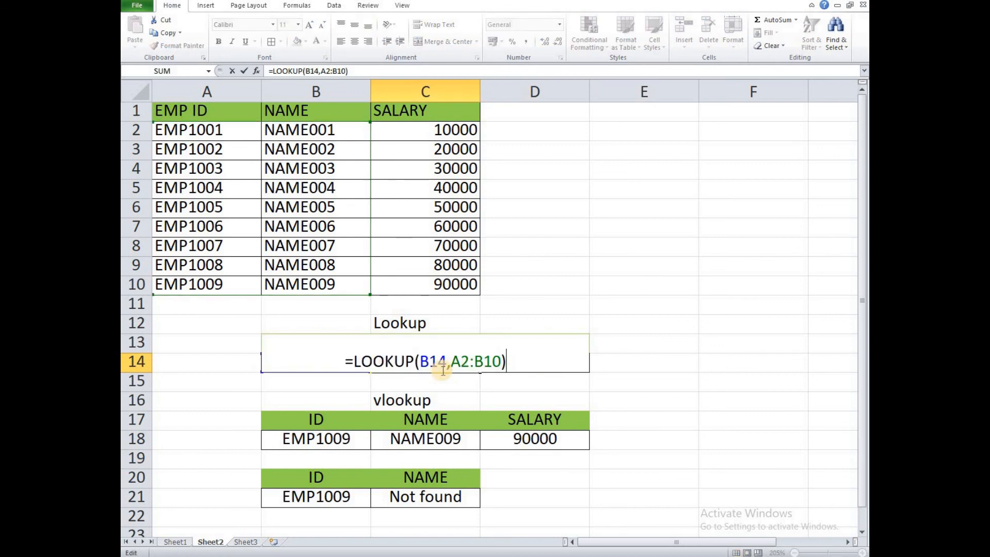
key("Return")
key("Down")
key("Down")
key("Down")
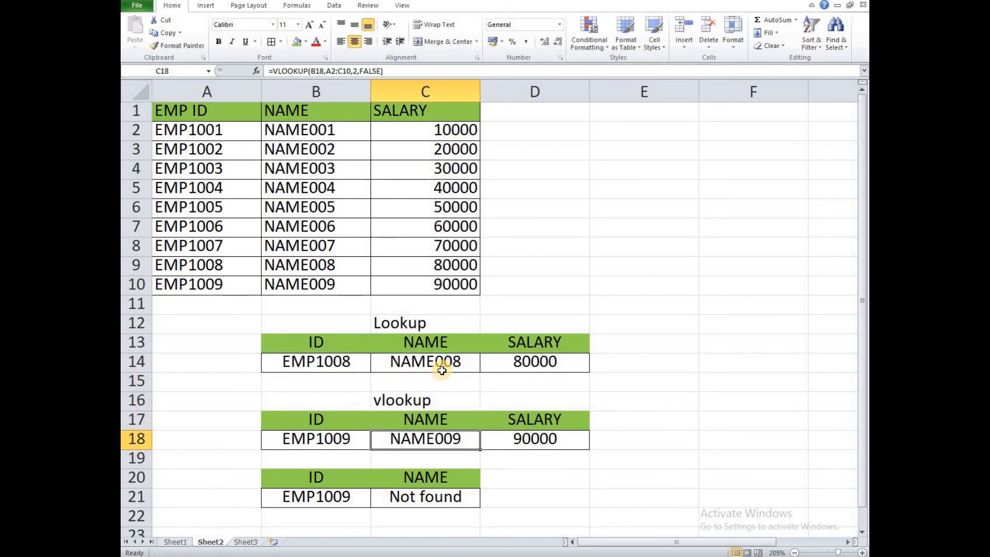
key("F2")
key("Return")
key("Down")
key("Down")
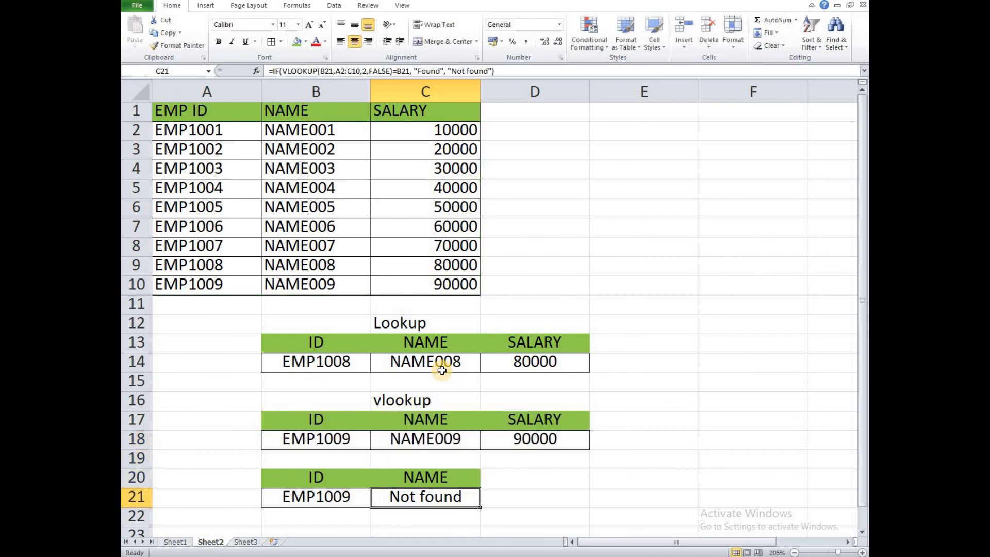
key("F2")
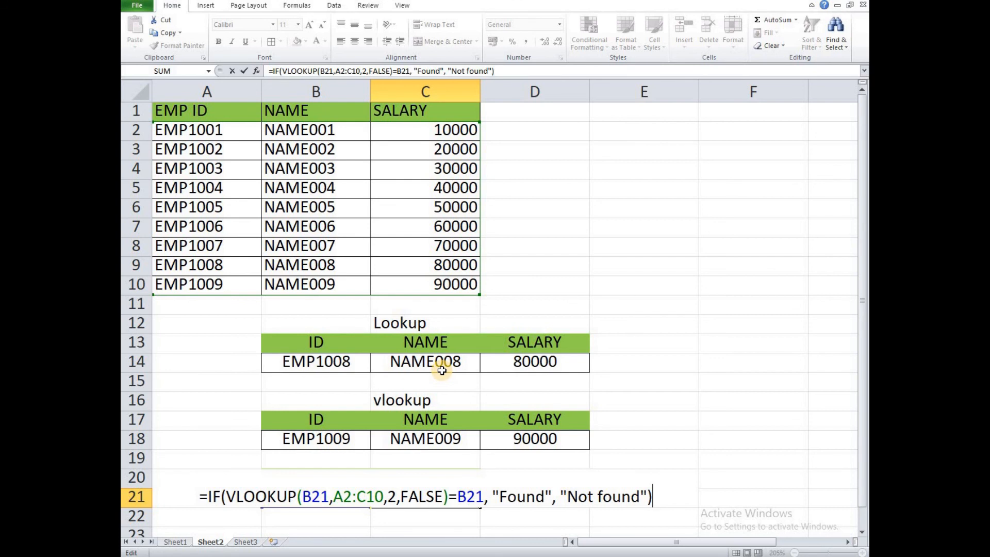
key("Return")
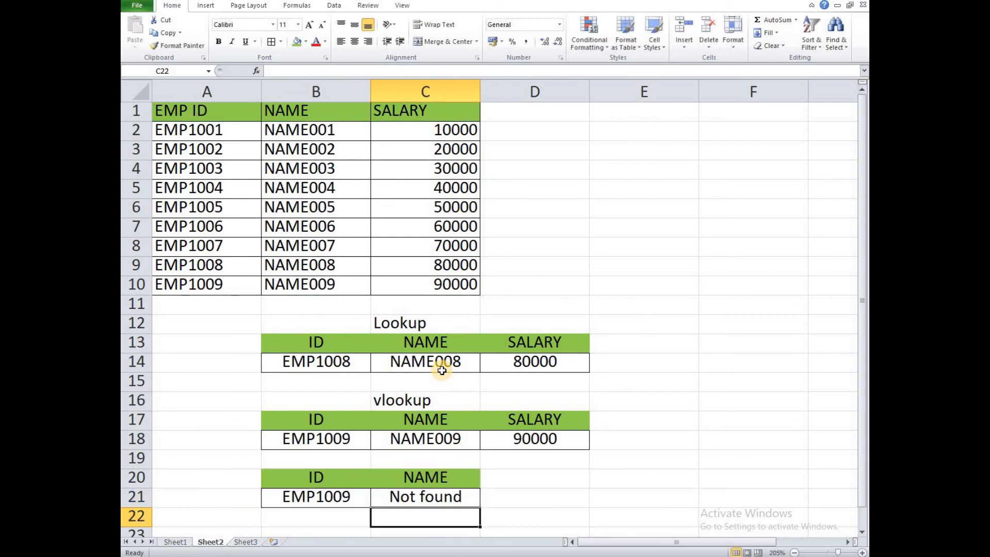